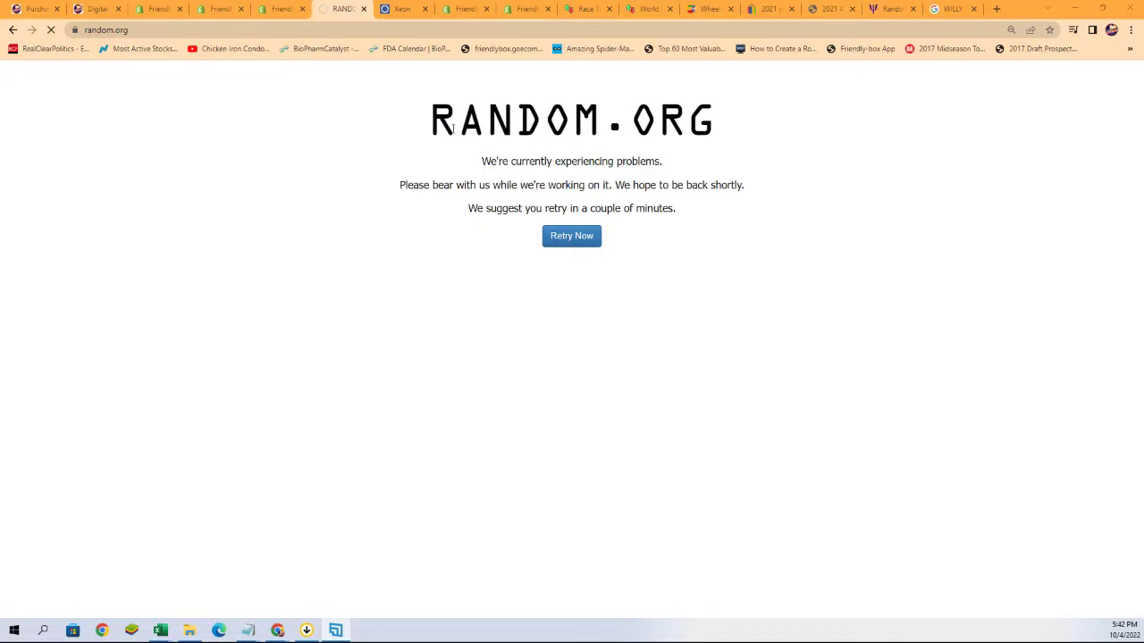
Retry loading the RANDOM.ORG home page from its service problem notice
drag(440, 124, 724, 119)
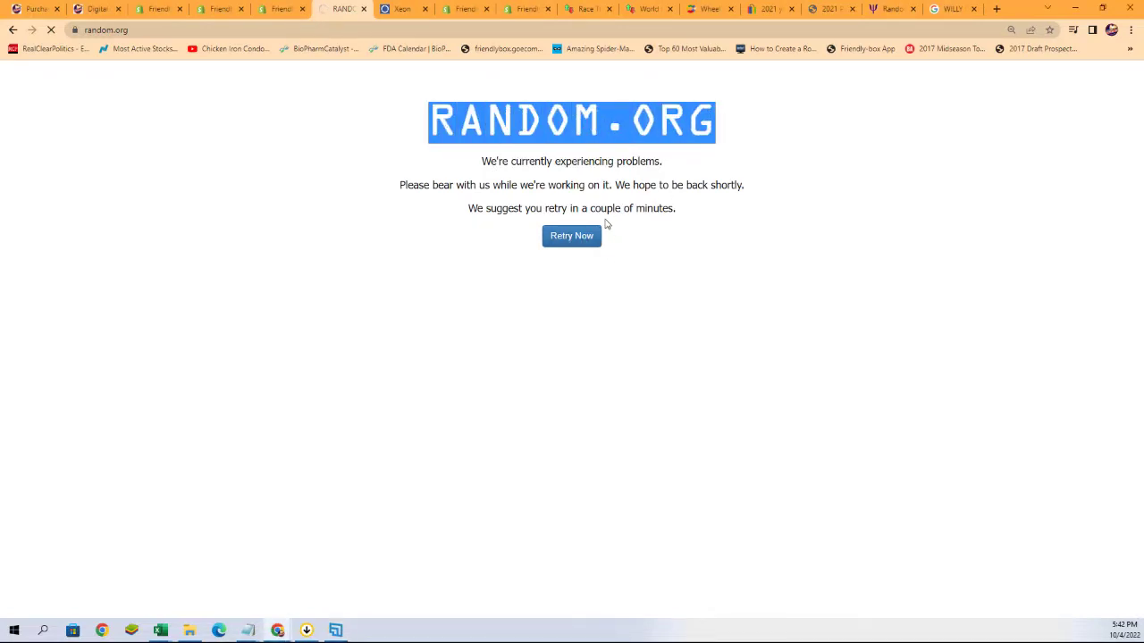
click(557, 237)
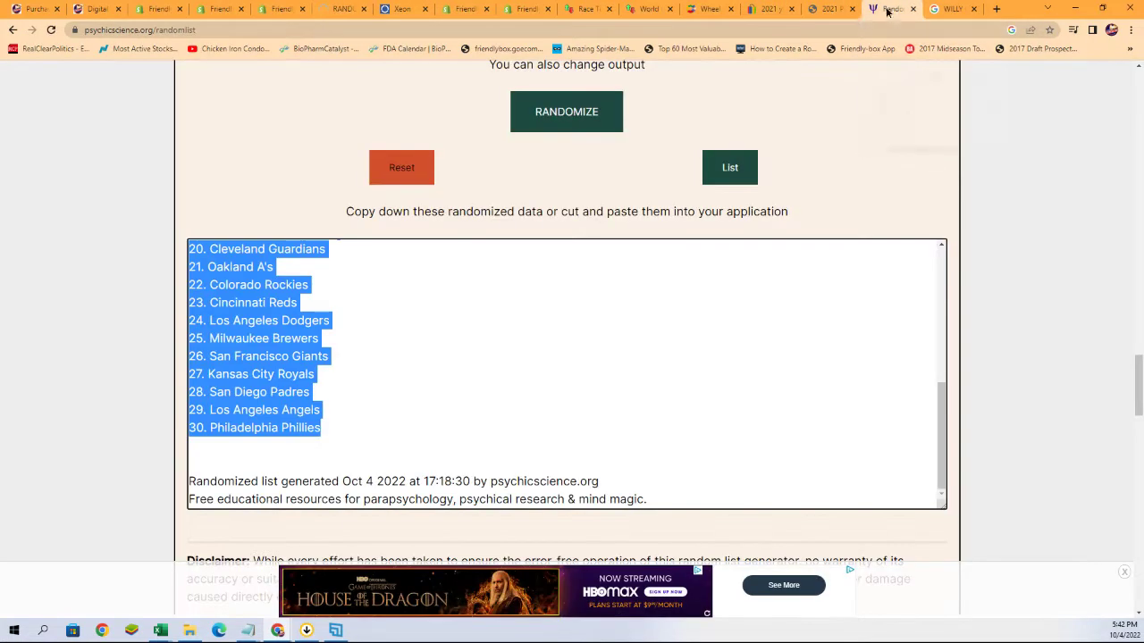
Switch to the Psychic Science random list page and clear the old baseball team list and its footer from the results box
click(892, 11)
scroll(447, 327, up, 5)
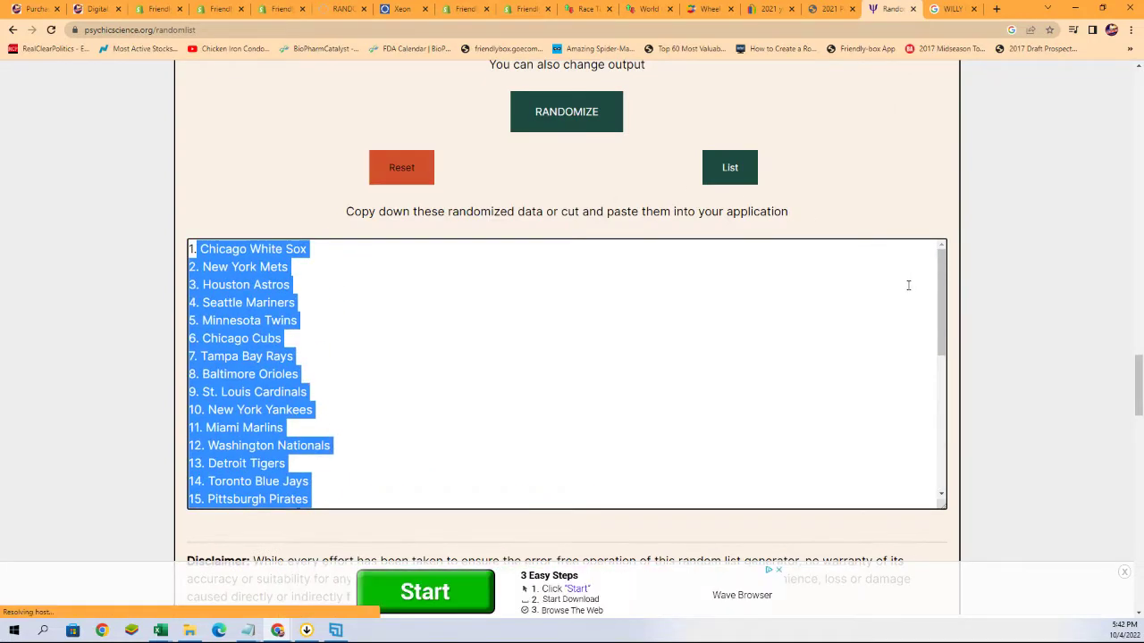
key(ctrl+x)
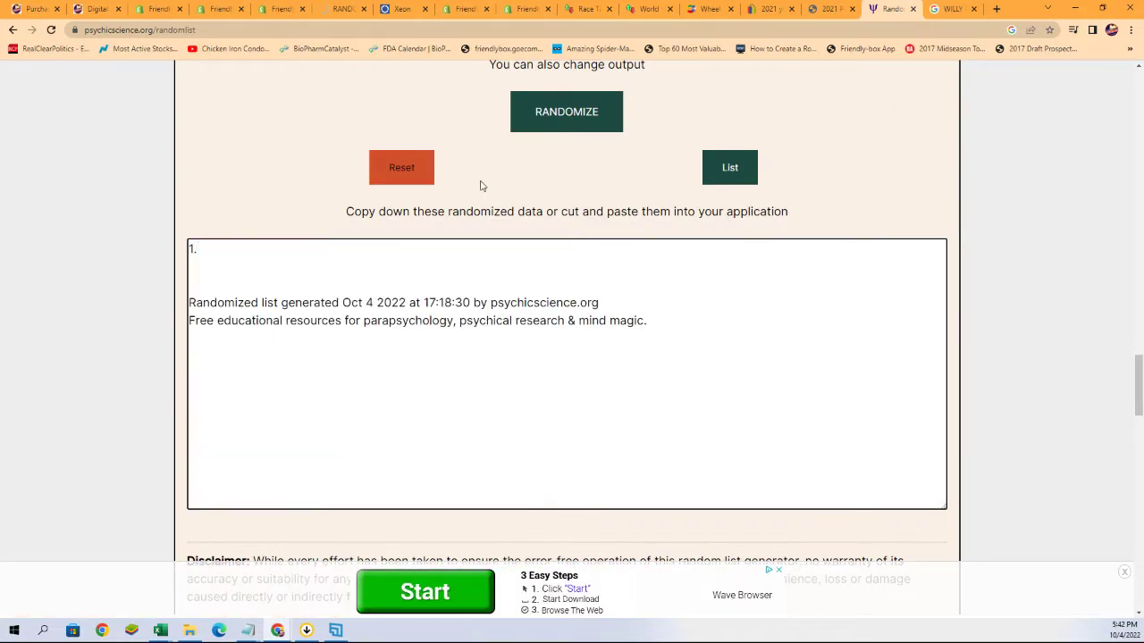
drag(702, 333, 178, 248)
key(ctrl+x)
Examine the Random List Generator page's title, description and usage instructions
scroll(184, 232, up, 10)
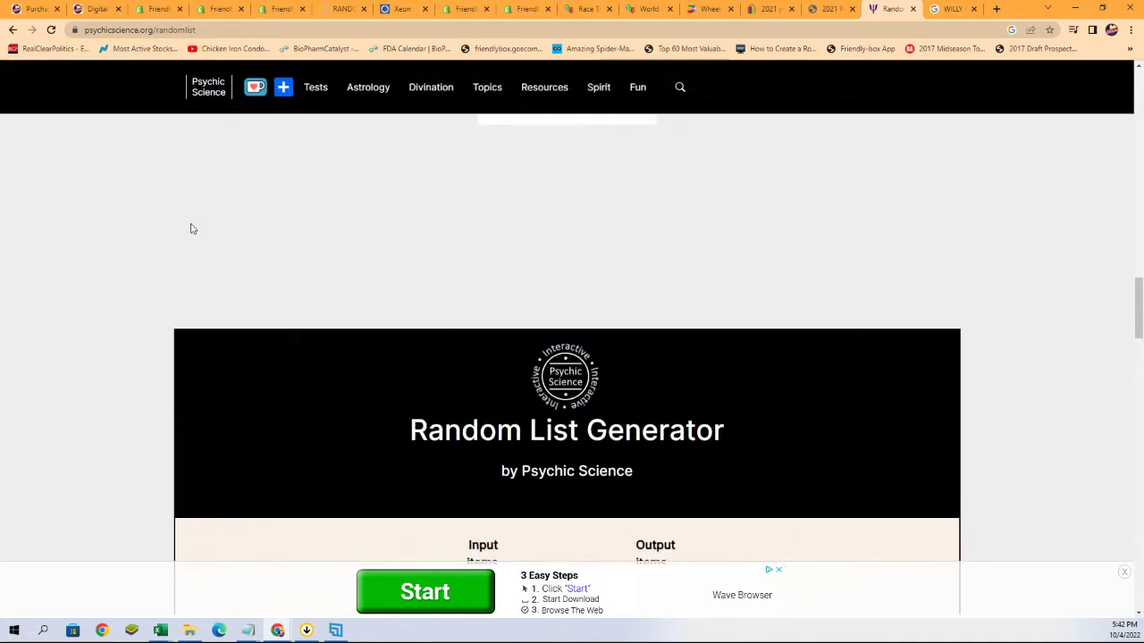
scroll(218, 212, down, 15)
scroll(308, 243, up, 4)
scroll(441, 235, up, 3)
scroll(331, 242, down, 6)
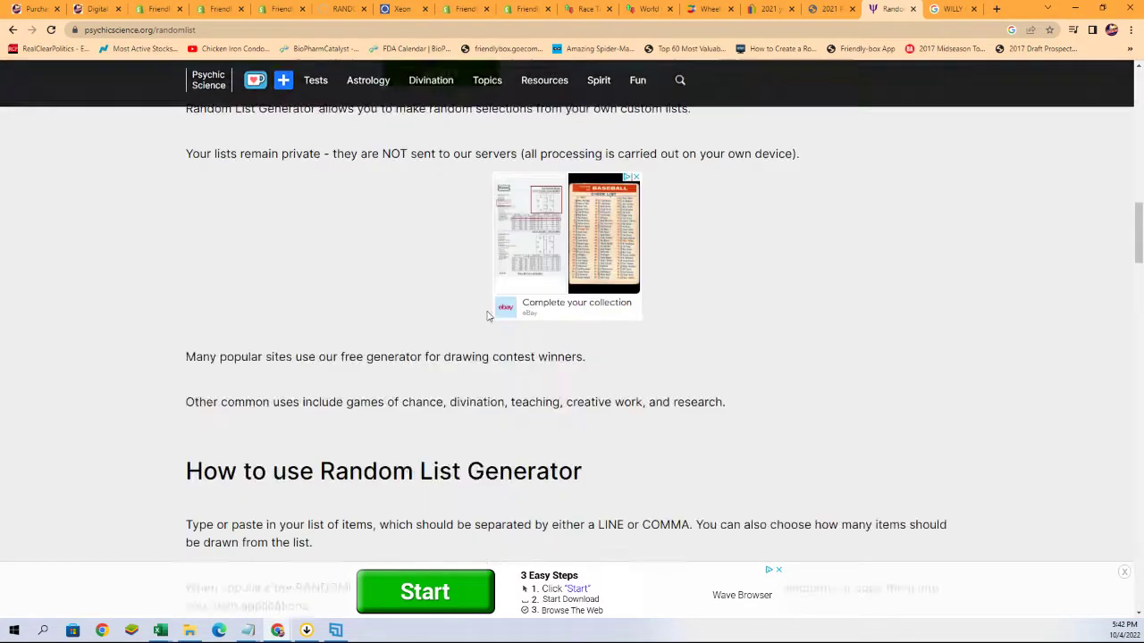
drag(211, 153, 559, 133)
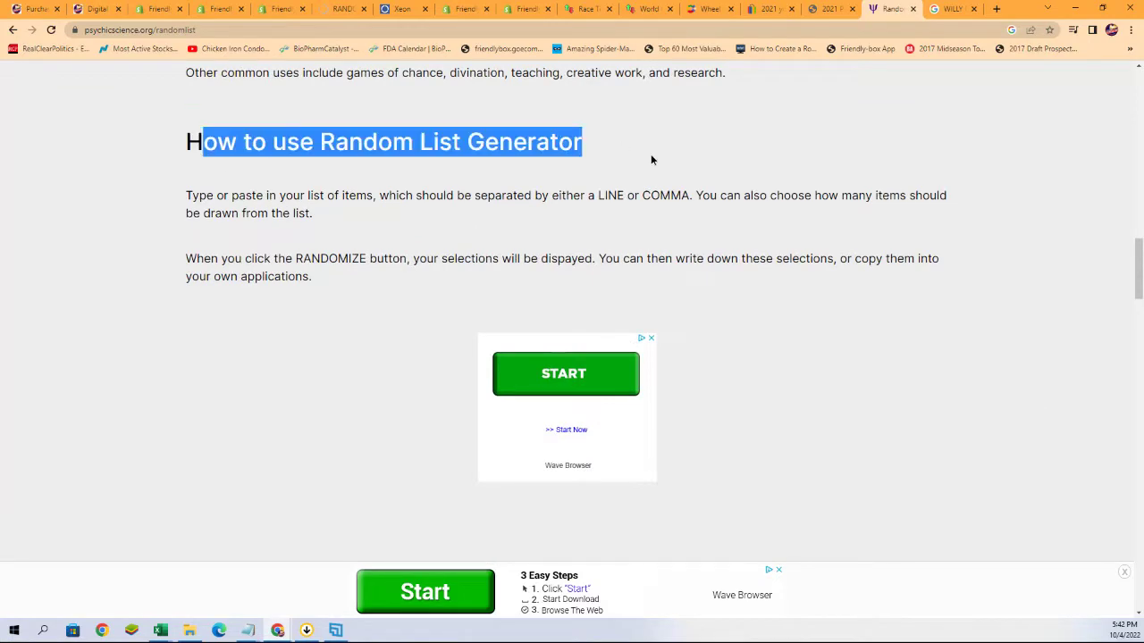
drag(1139, 268, 1139, 89)
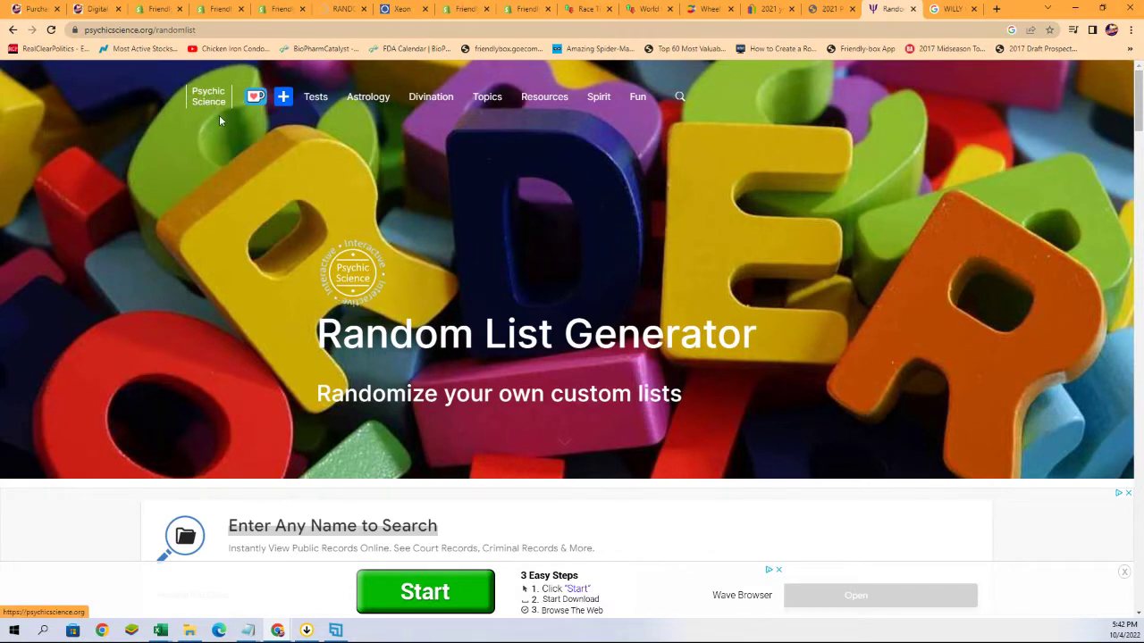
scroll(509, 366, down, 10)
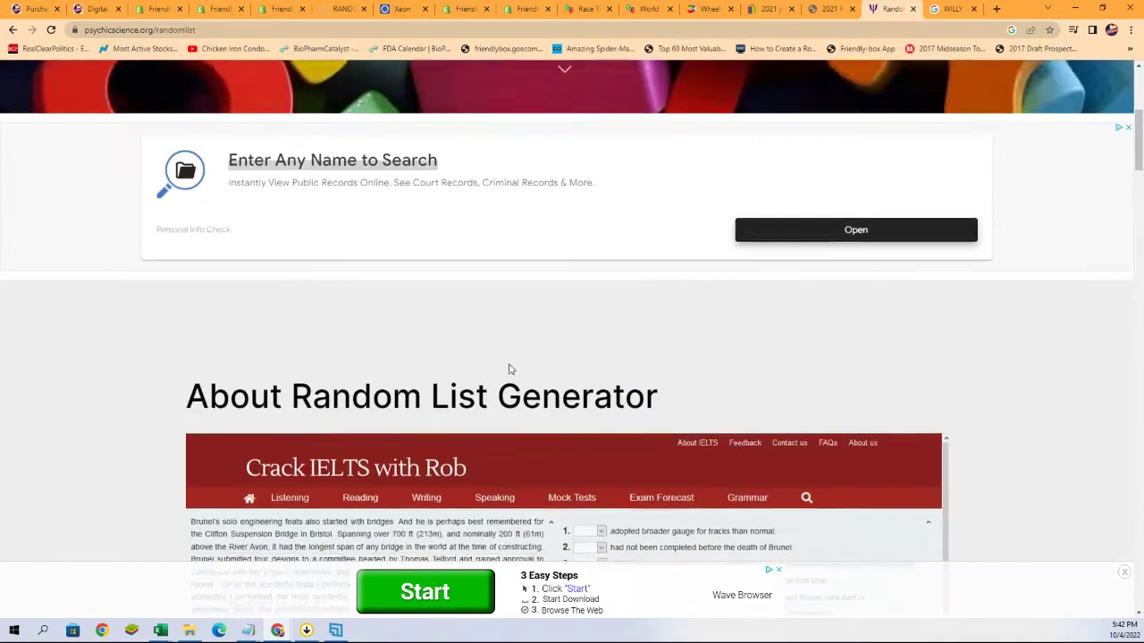
scroll(807, 419, up, 10)
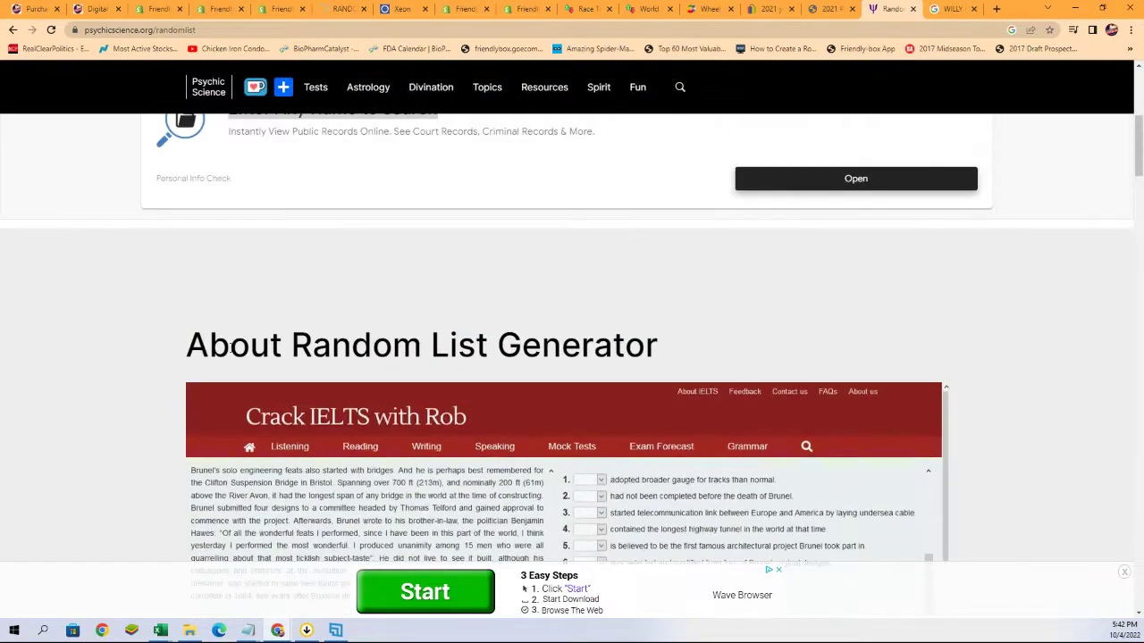
Copy the web address of the Random List Generator page
click(77, 29)
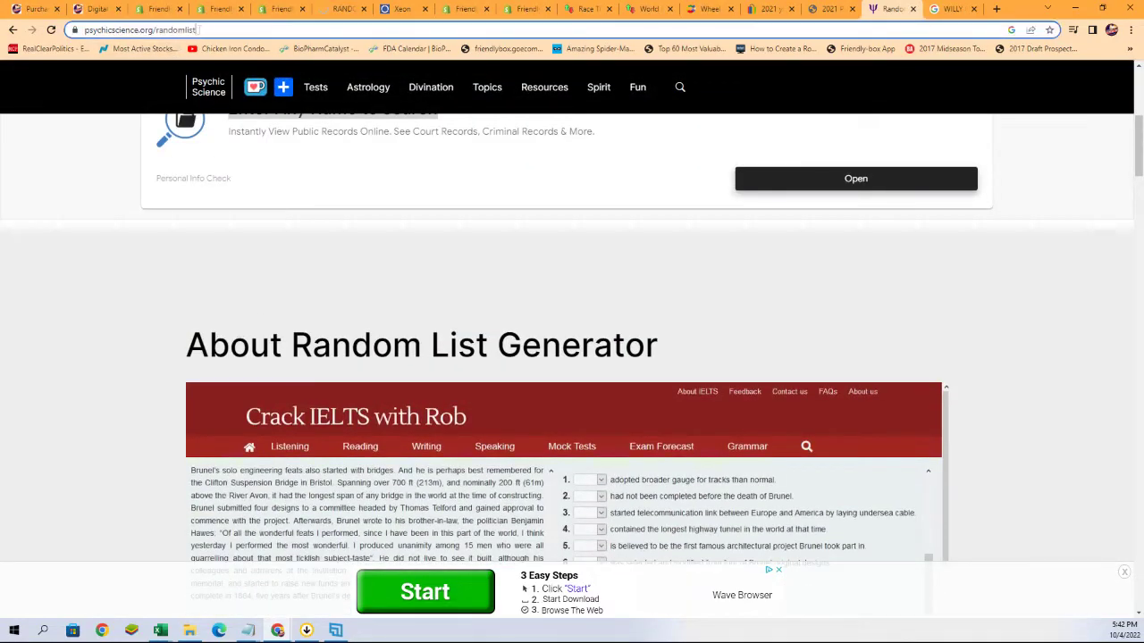
right_click(110, 29)
click(189, 81)
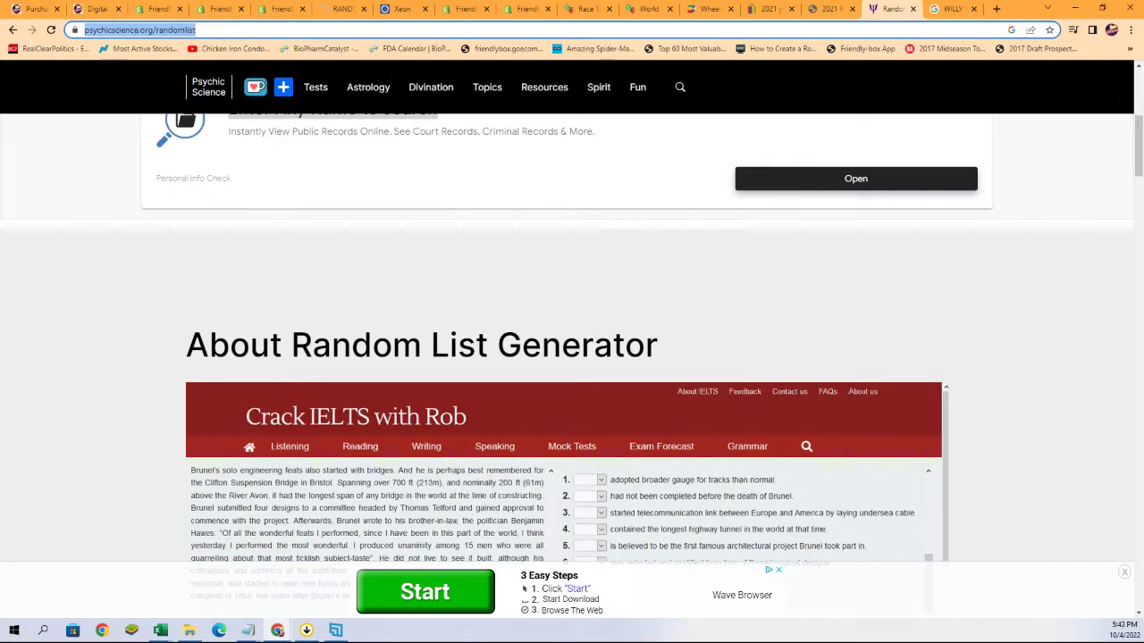
key(alt+Tab)
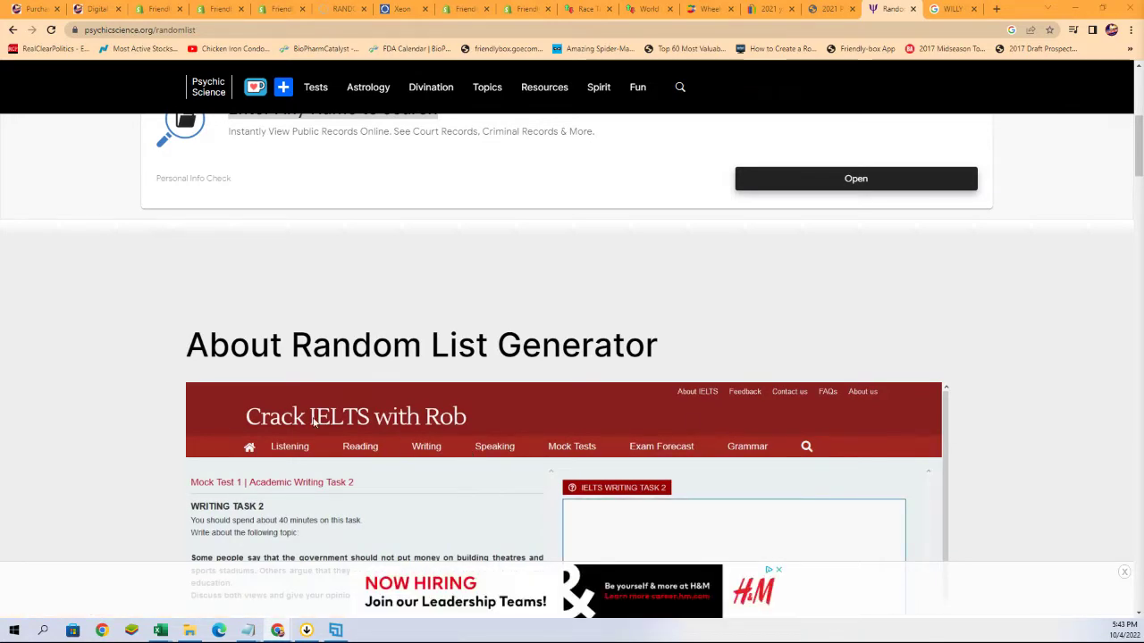
Examine the generator's input and output item settings and its results box
scroll(467, 323, down, 5)
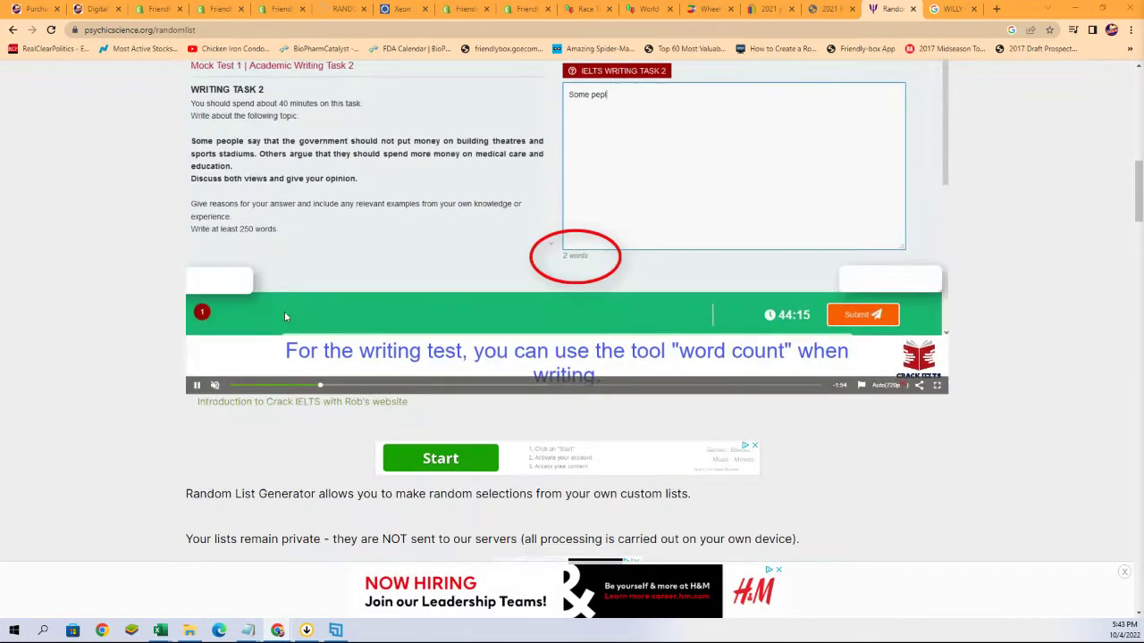
scroll(284, 317, down, 15)
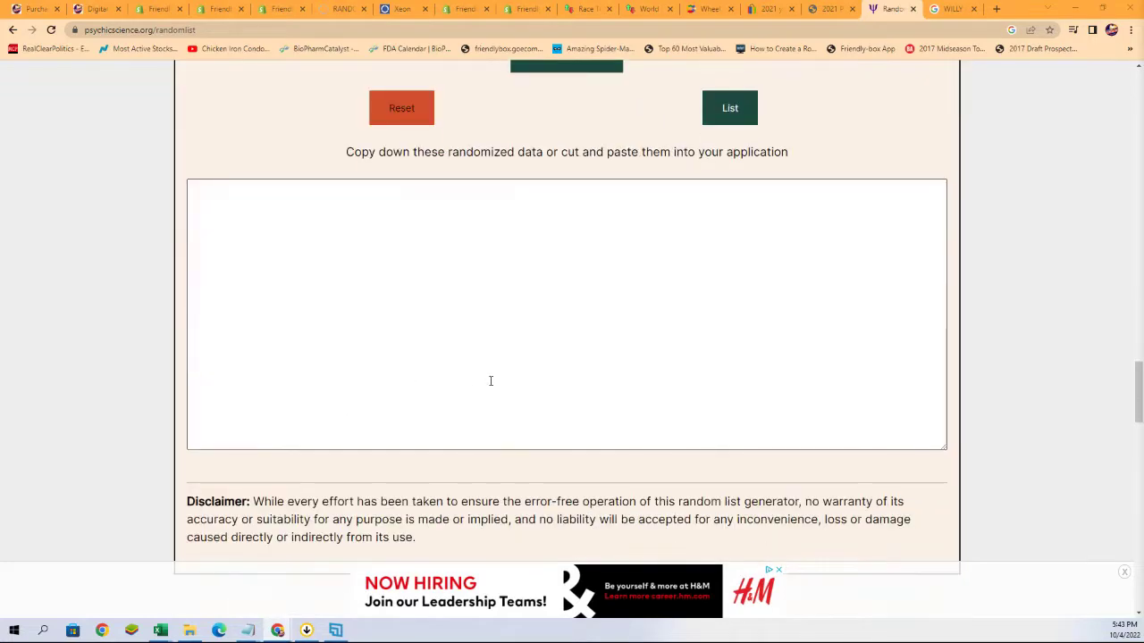
scroll(488, 382, up, 4)
scroll(454, 378, down, 3)
scroll(911, 406, up, 3)
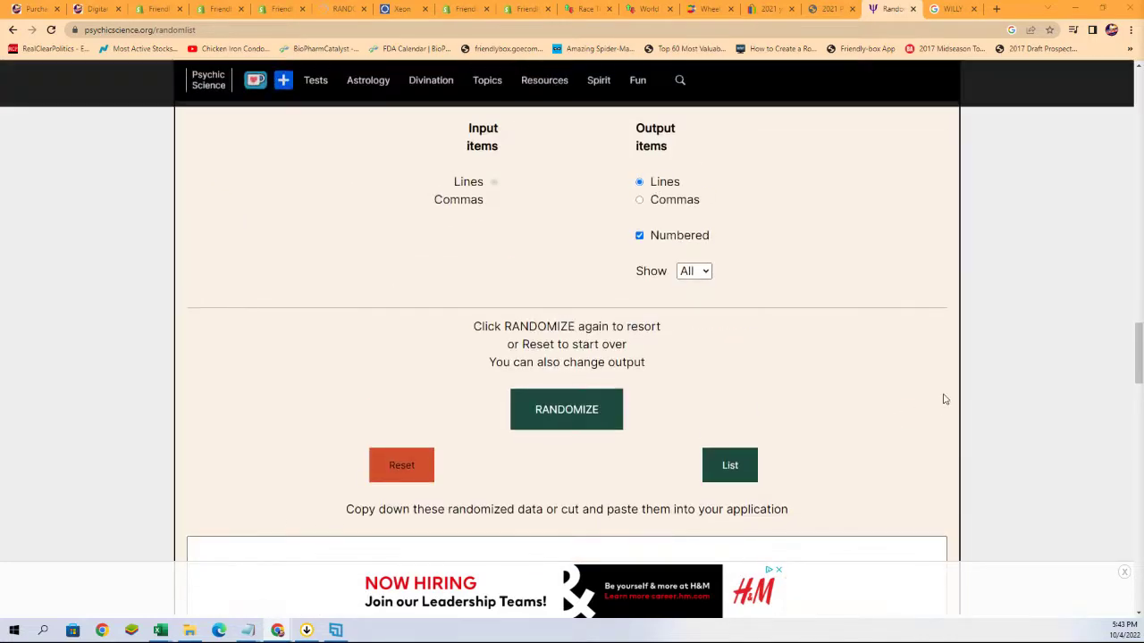
scroll(946, 399, up, 2)
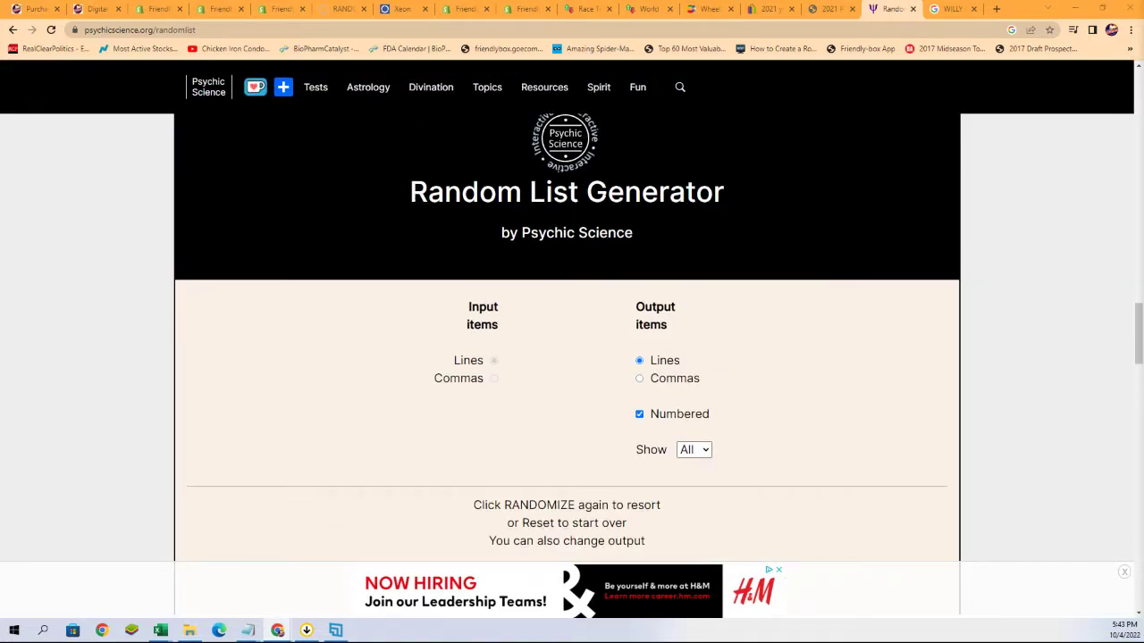
scroll(983, 434, down, 4)
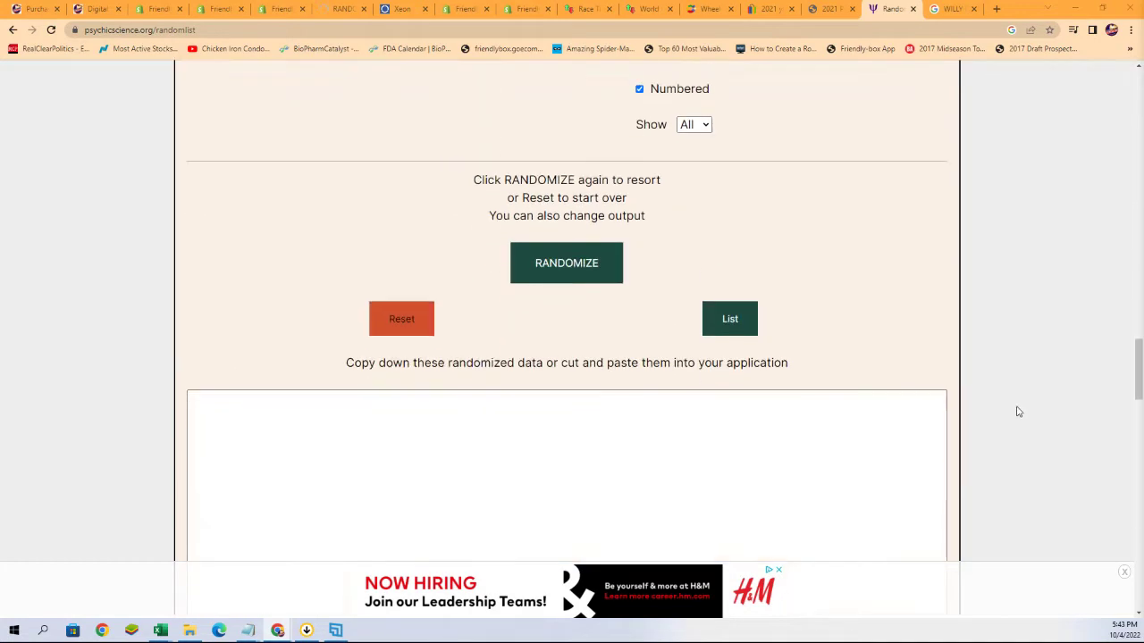
click(293, 385)
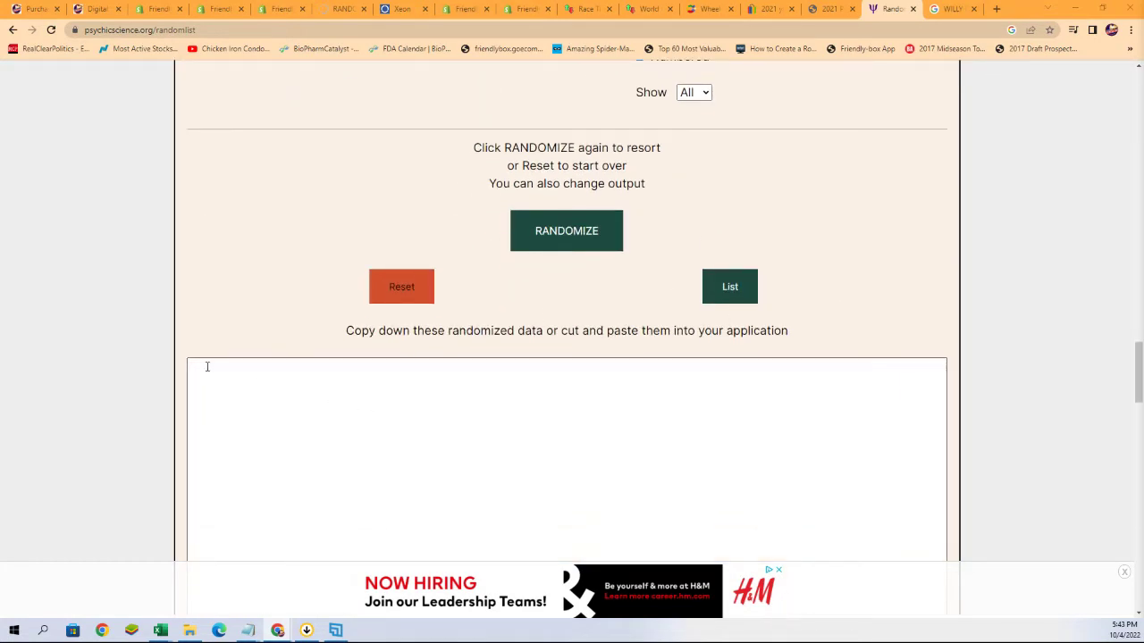
right_click(271, 387)
click(299, 480)
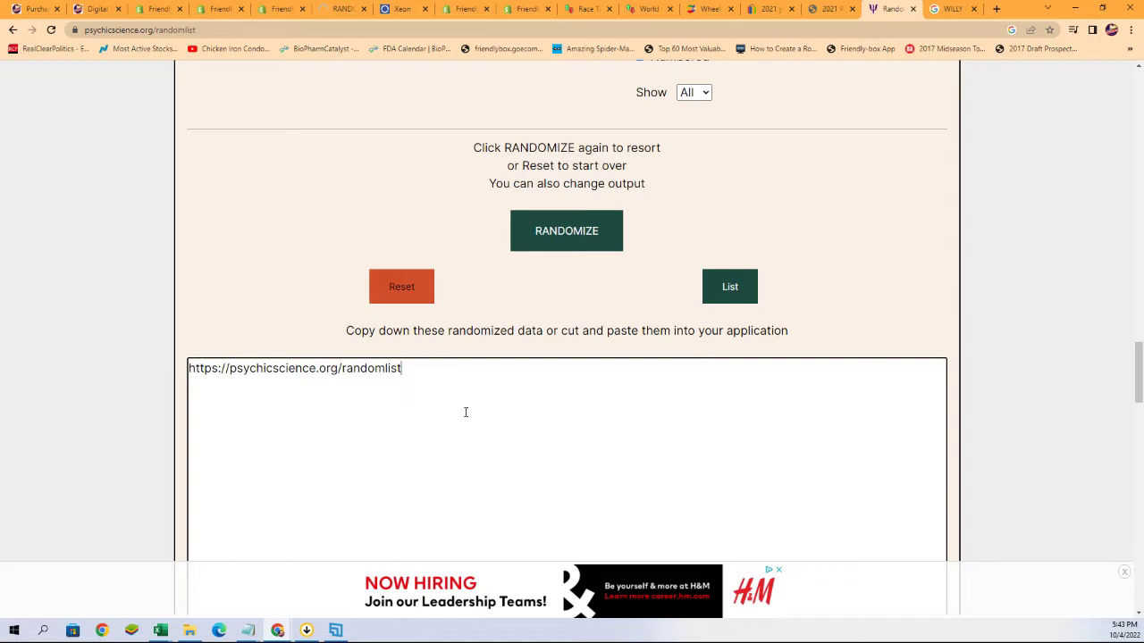
key(ctrl+a)
key(BackSpace)
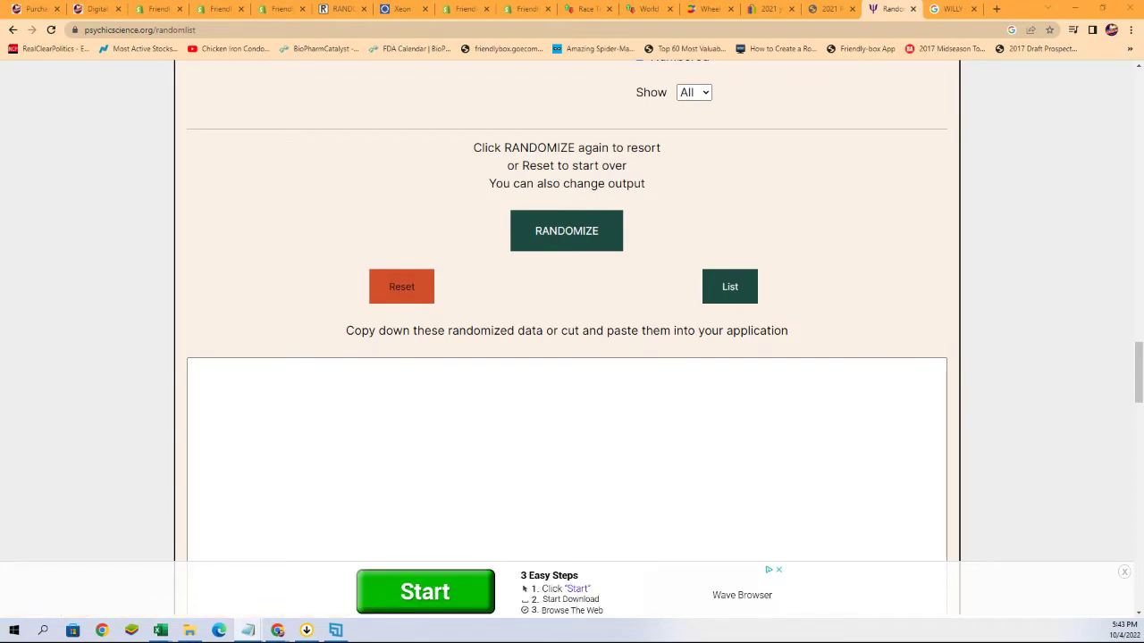
Switch to Notepad, move its window beside the generator, and copy the full participant name list above the football teams
key(alt+Tab)
drag(1063, 108, 782, 50)
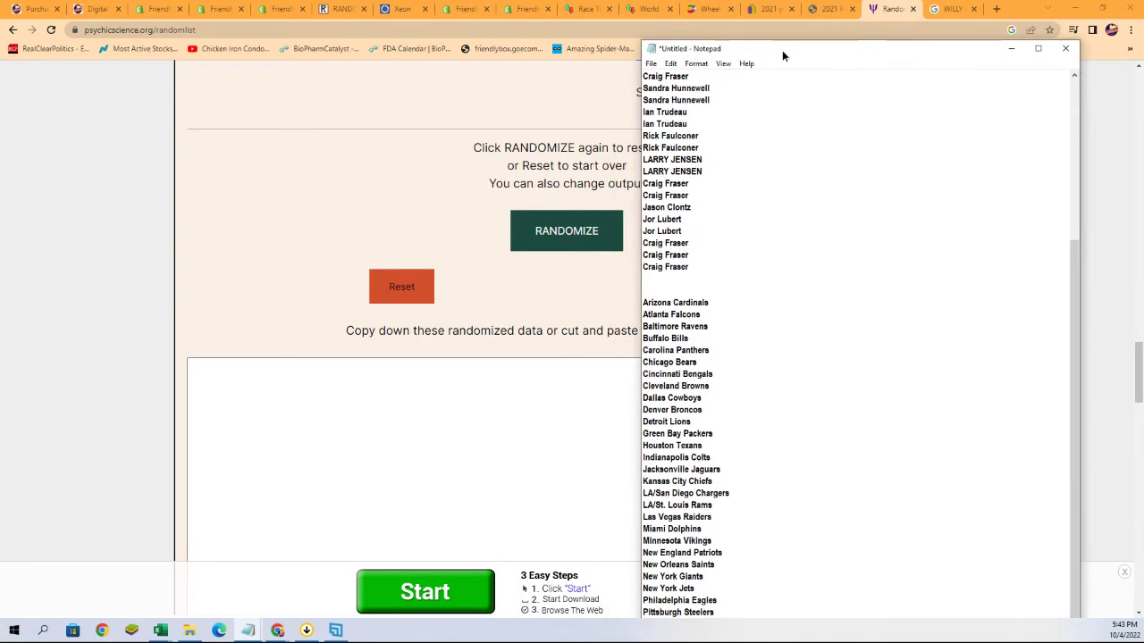
scroll(756, 79, up, 6)
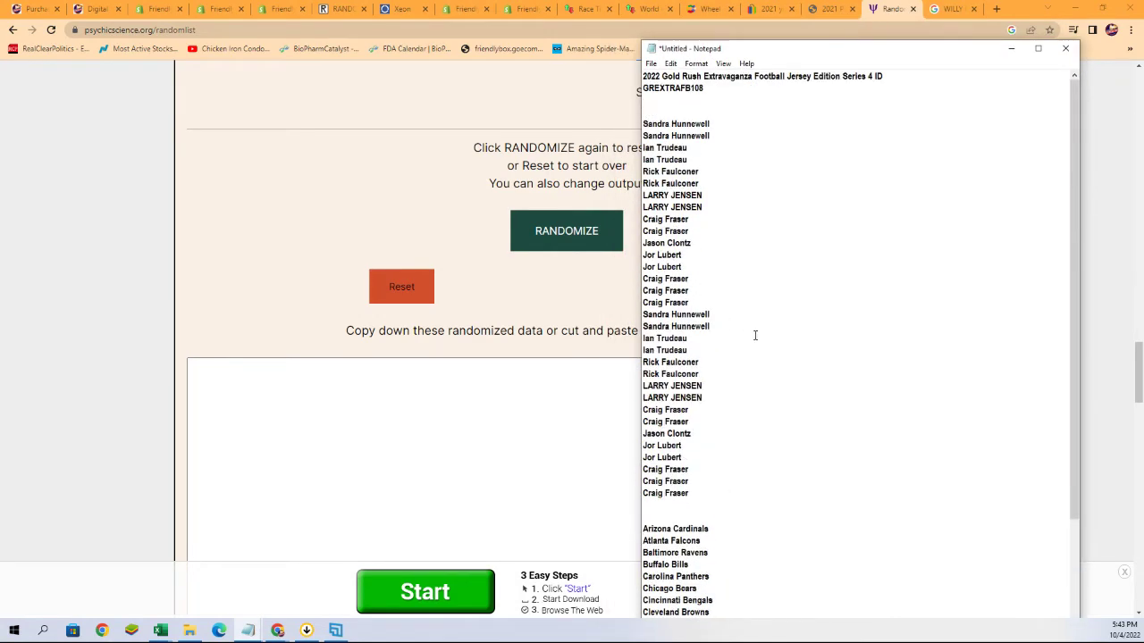
drag(690, 494, 642, 124)
right_click(677, 136)
click(703, 176)
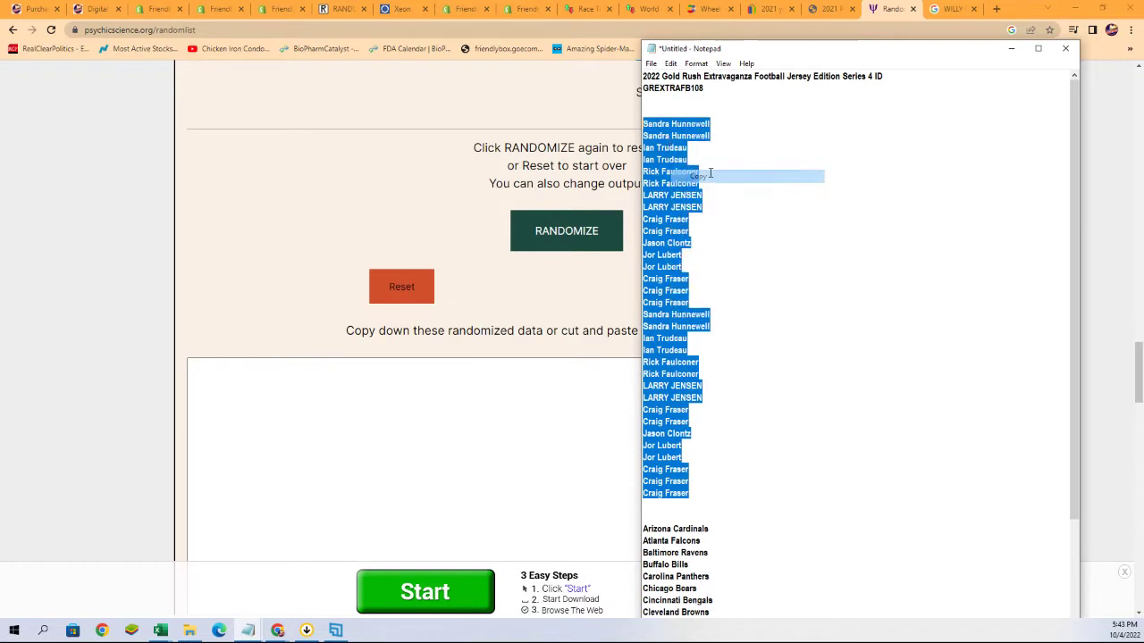
Paste the copied participant names into the empty results box on the Random List Generator page and check the list
click(302, 387)
right_click(302, 387)
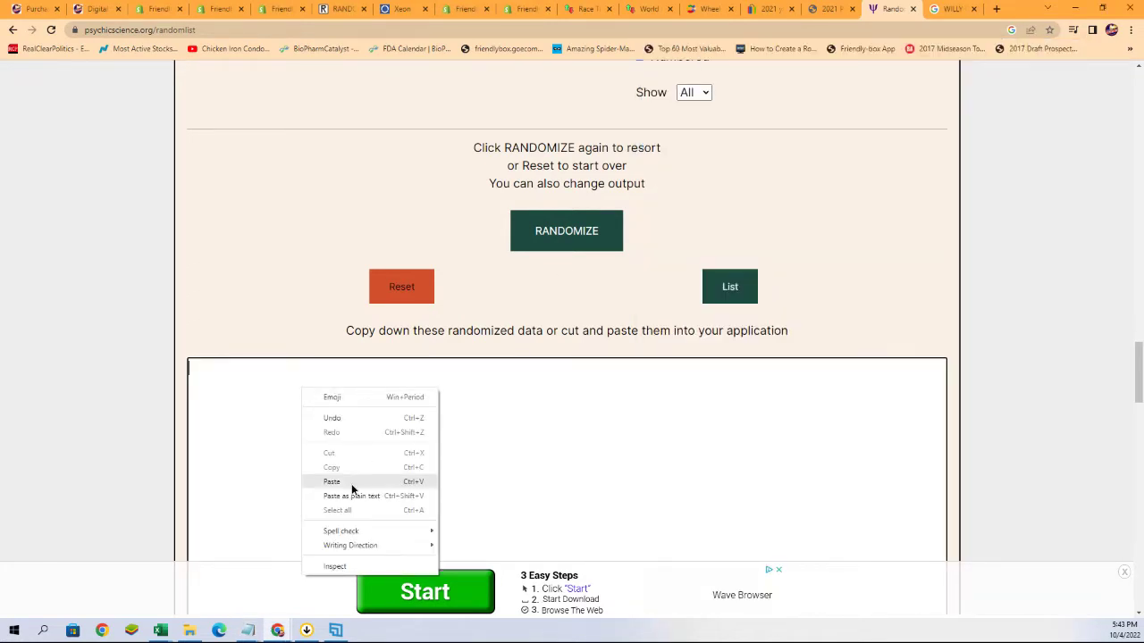
click(353, 481)
scroll(945, 509, up, 1)
scroll(947, 429, down, 1)
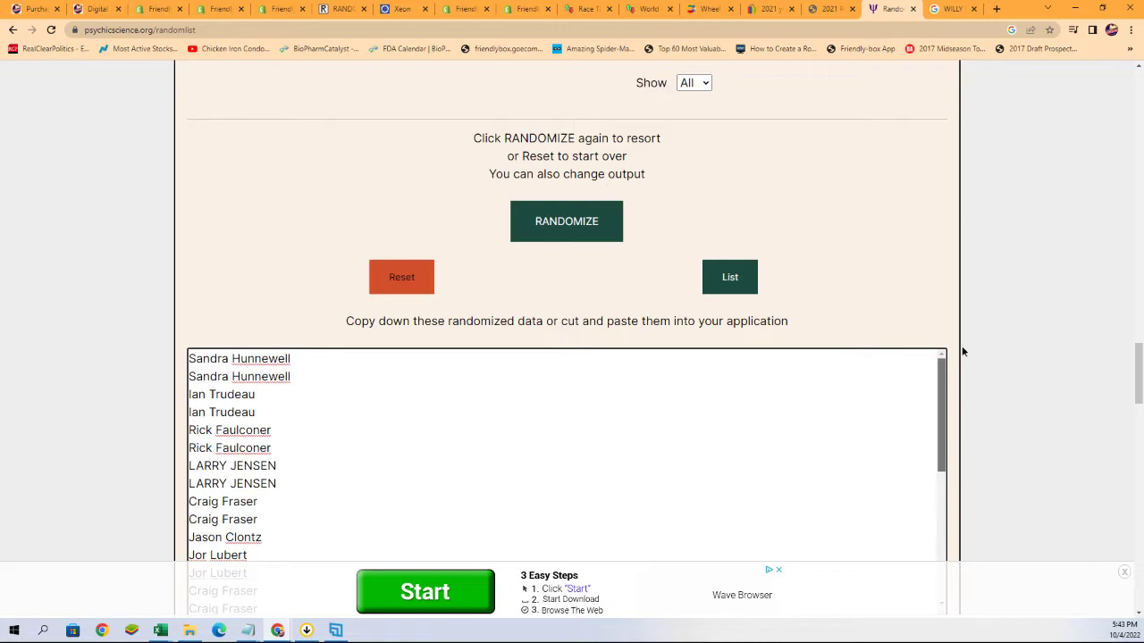
scroll(1028, 537, down, 3)
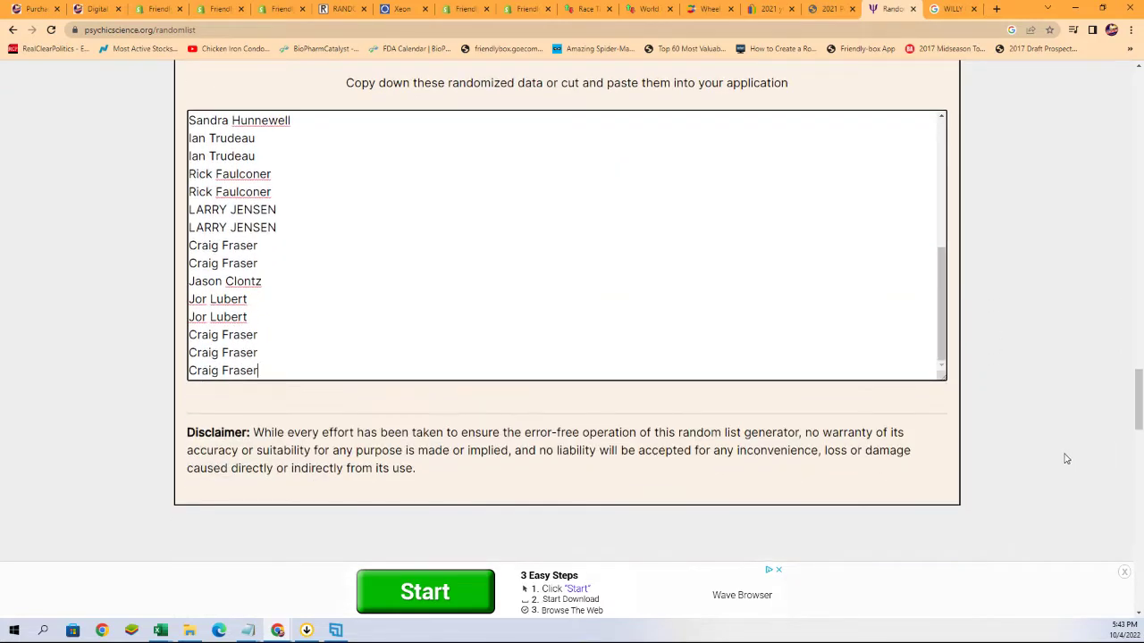
scroll(1058, 454, up, 2)
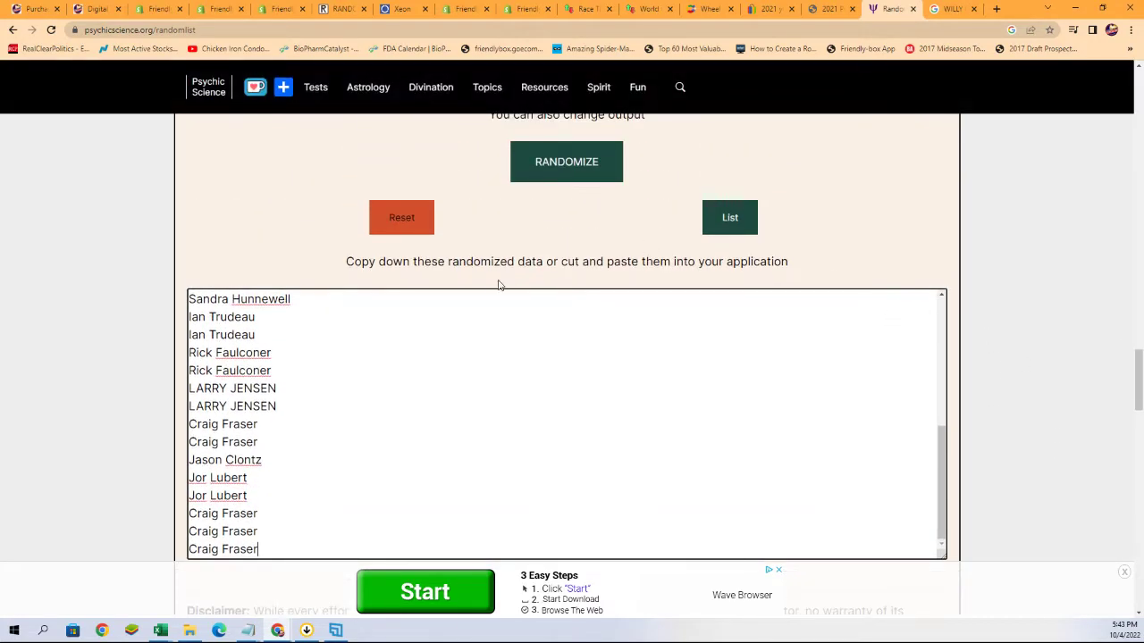
Close the banner advertisement and randomize the generator's list several times in a row
click(1124, 575)
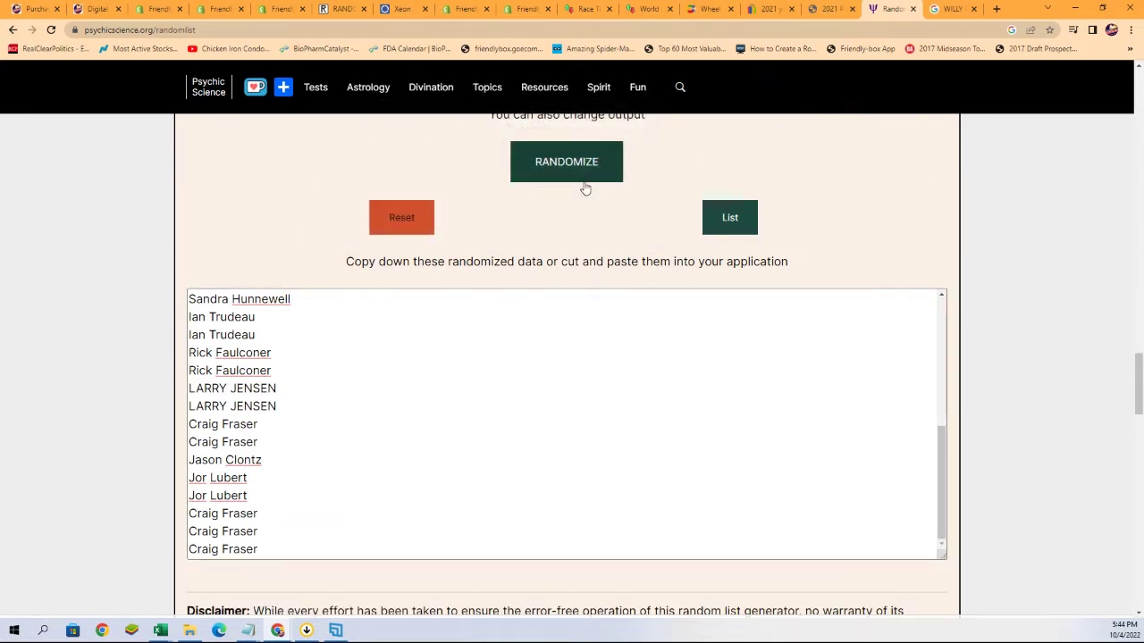
click(545, 172)
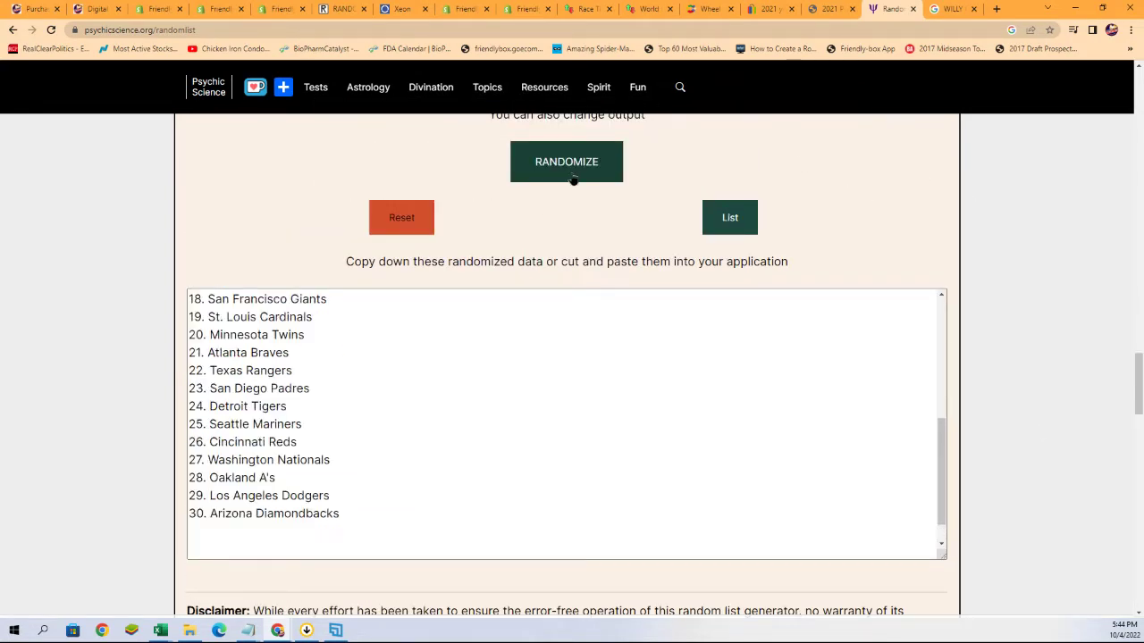
click(570, 175)
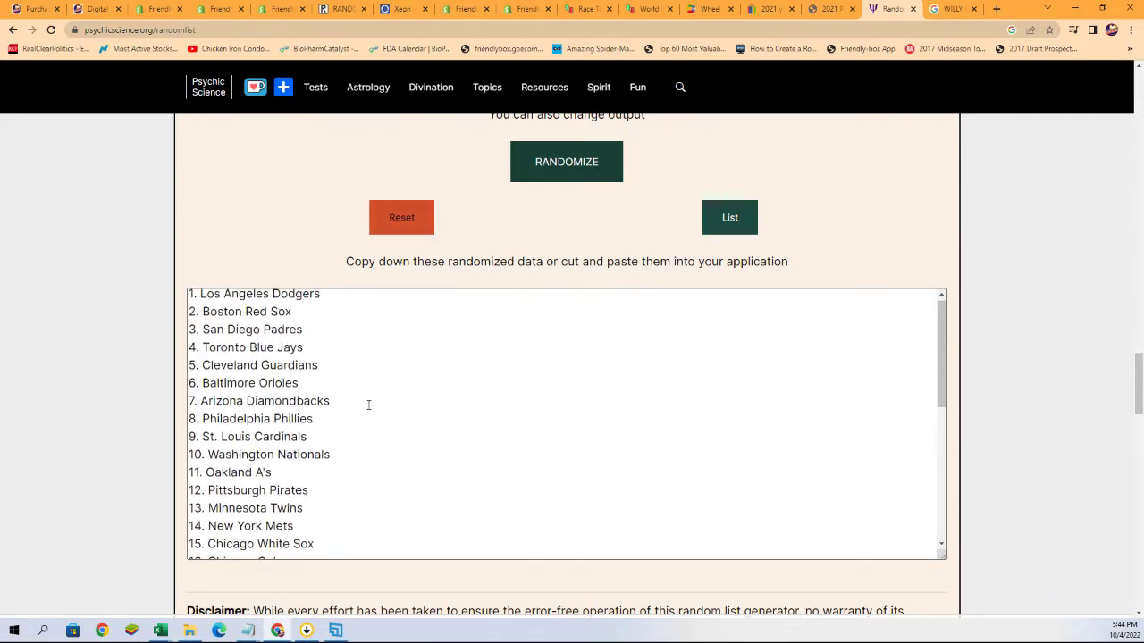
click(563, 230)
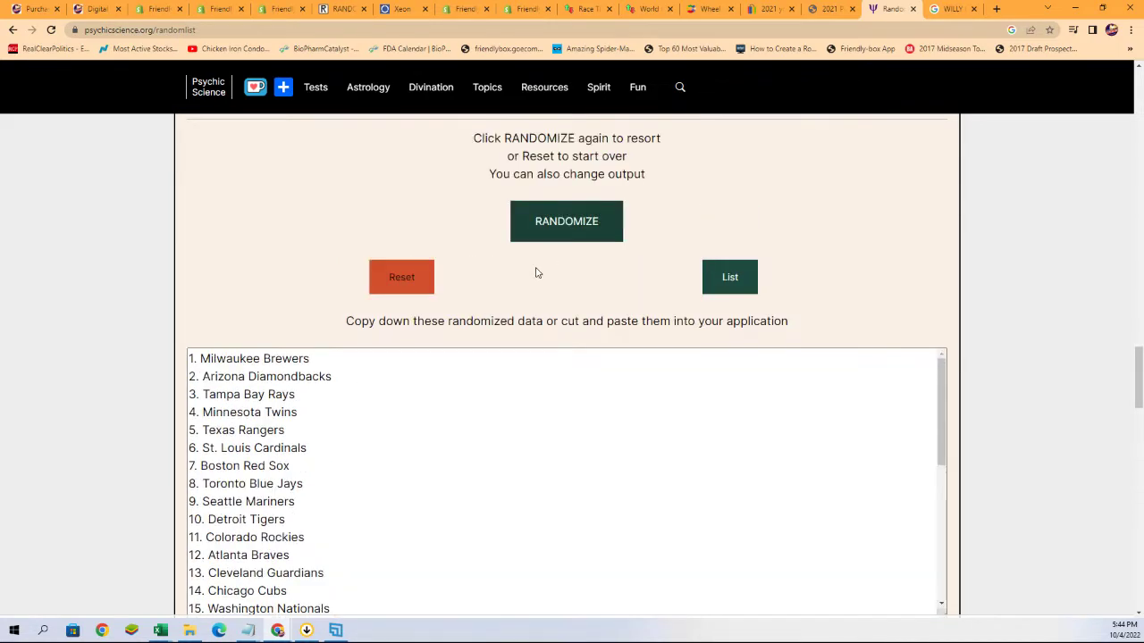
click(563, 225)
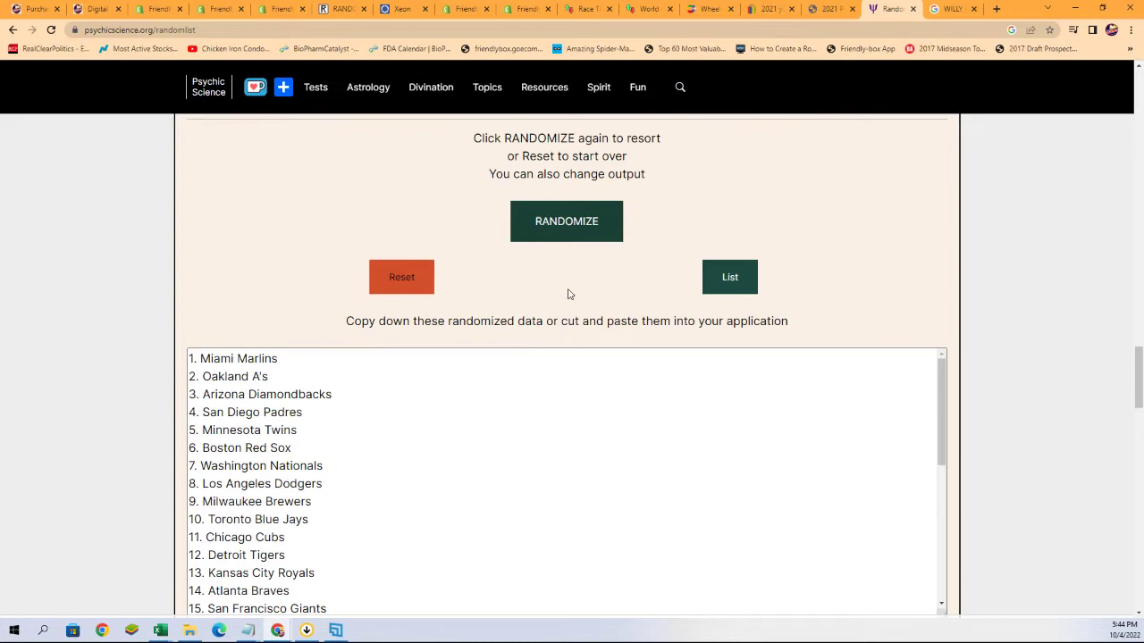
click(579, 225)
click(565, 232)
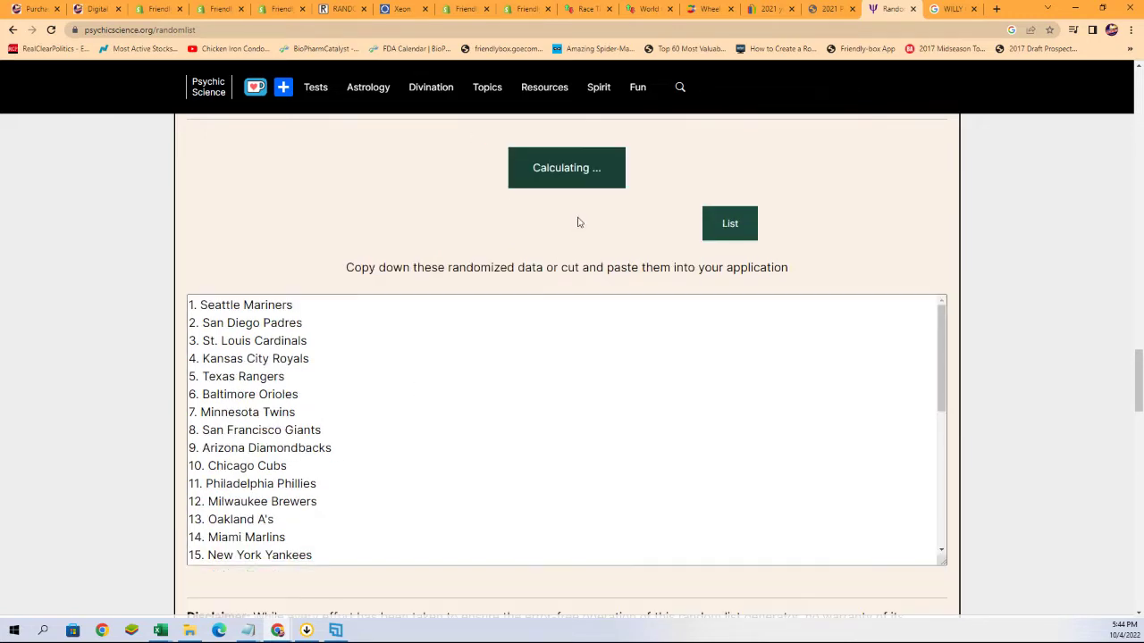
click(565, 225)
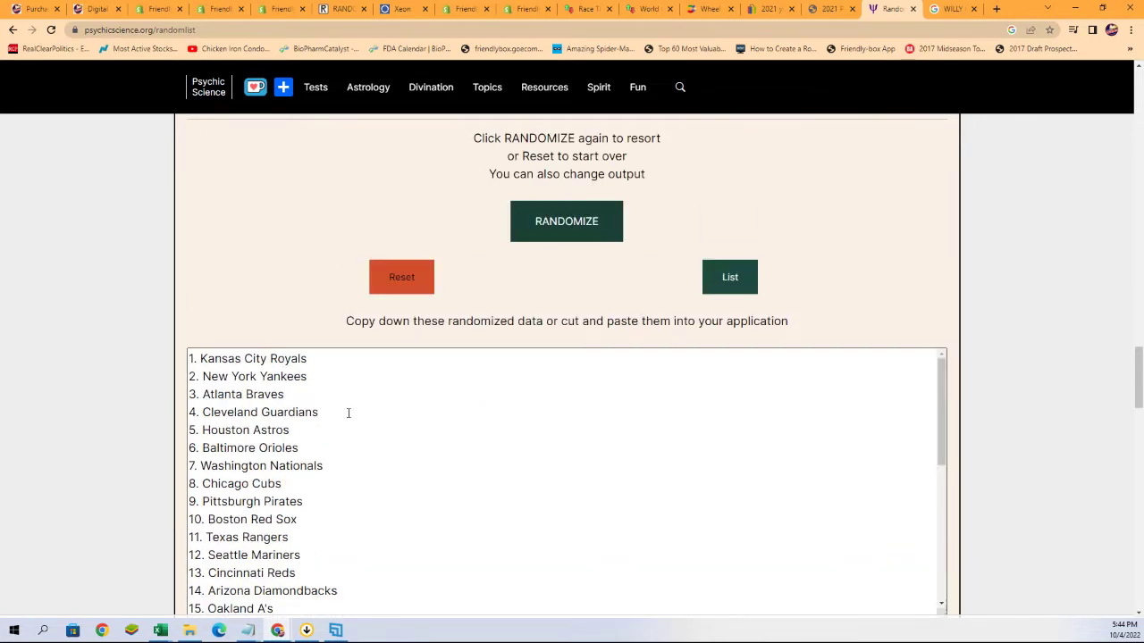
Copy the full numbered list of 30 randomized teams from the generator's results box
drag(191, 359, 340, 439)
right_click(281, 410)
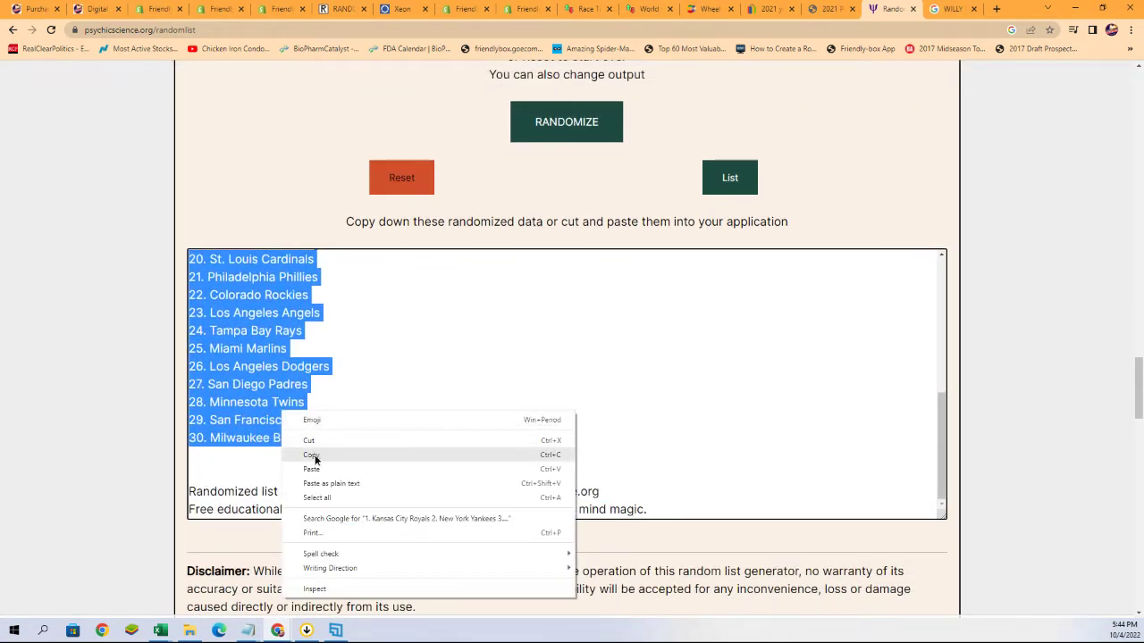
click(308, 456)
scroll(551, 477, up, 7)
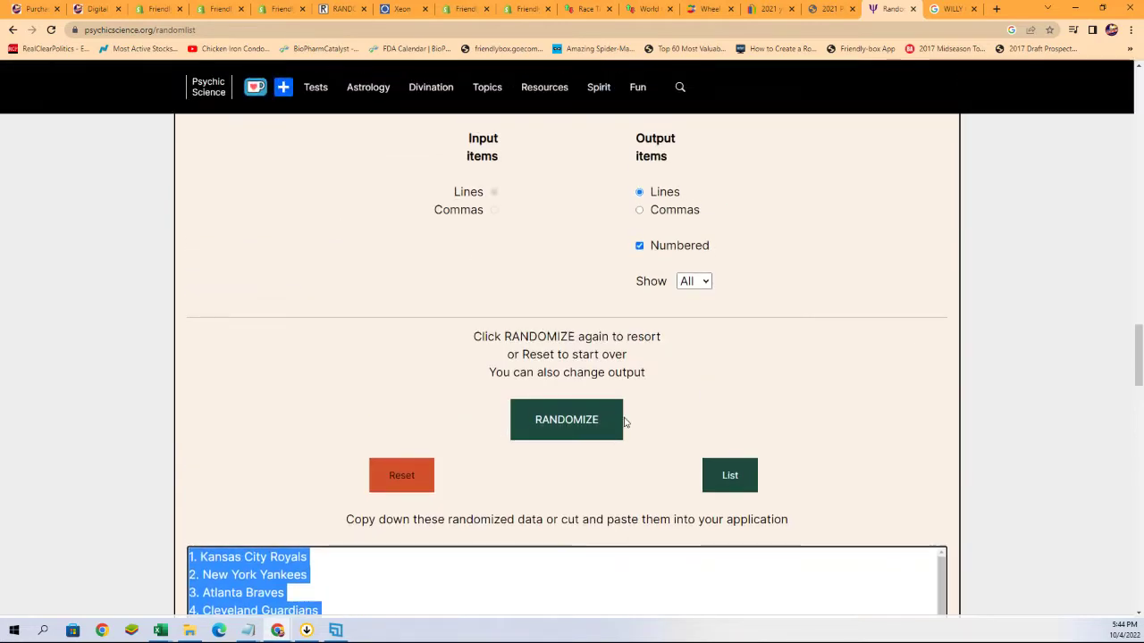
scroll(1078, 498, down, 4)
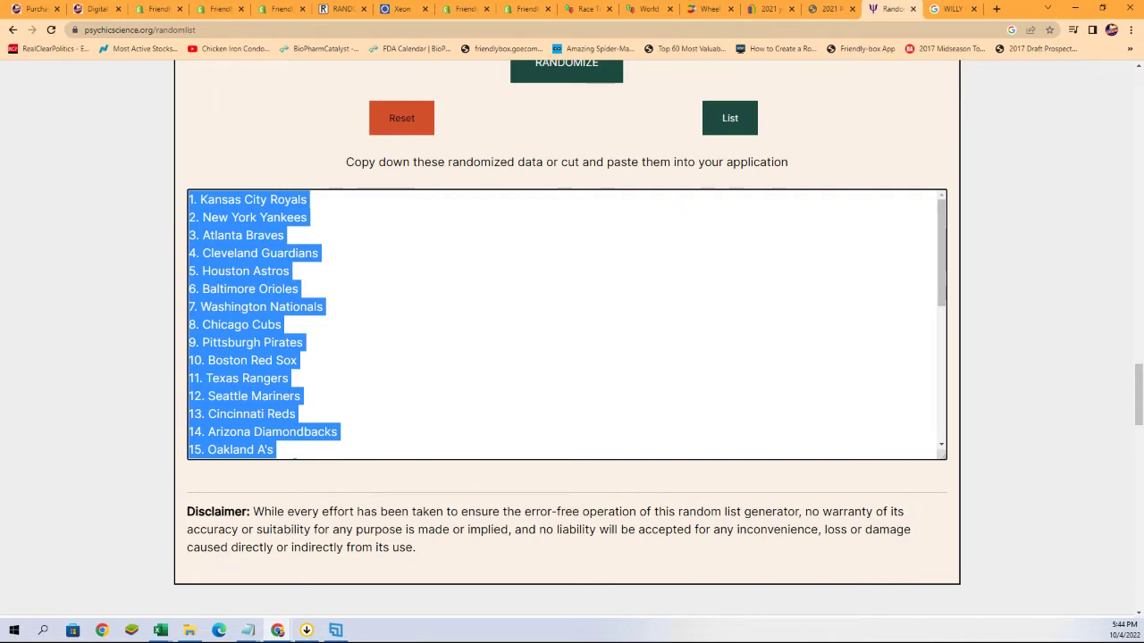
Switch to the Alpha NFL workbook in Excel and paste the copied list as Text from cell A2 under OWNER NAMES
key(alt+Tab)
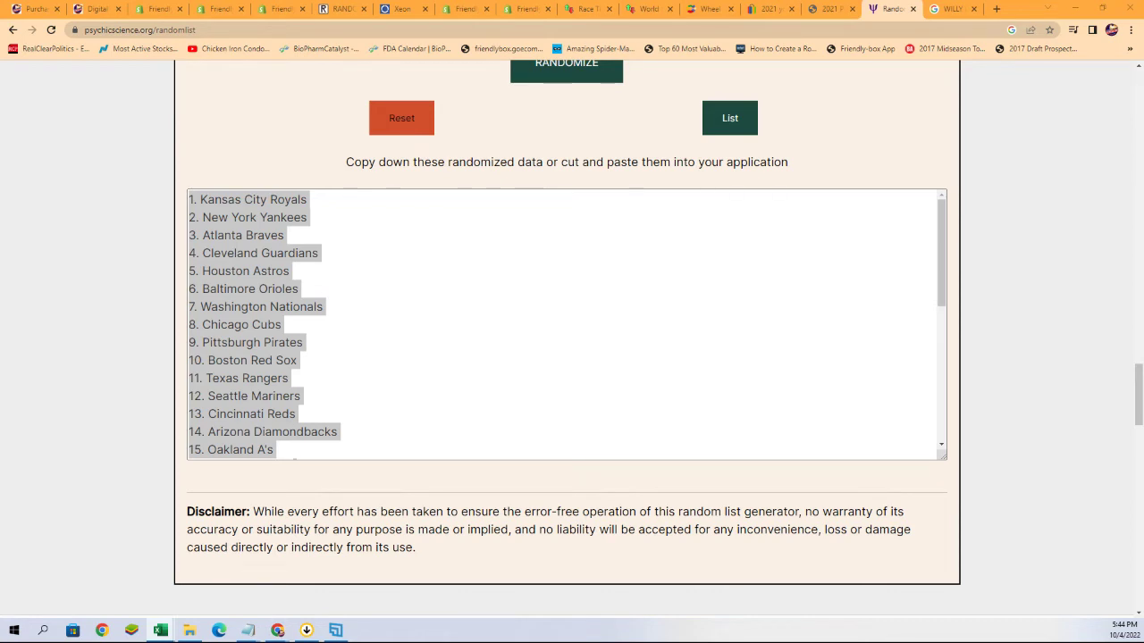
drag(1143, 100, 762, 44)
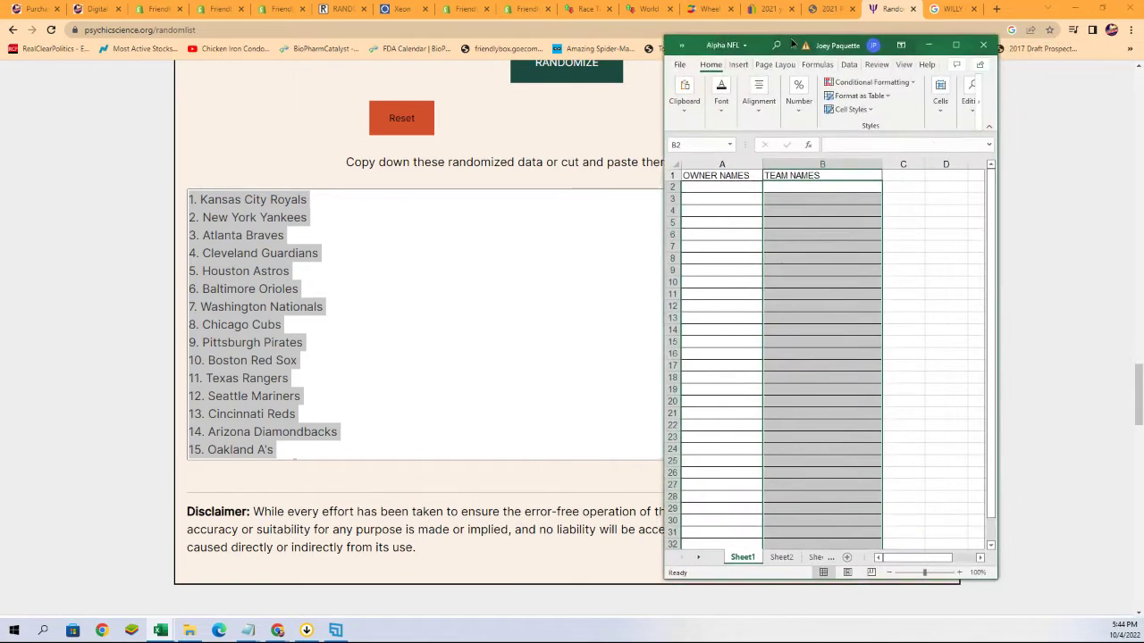
click(684, 187)
right_click(684, 187)
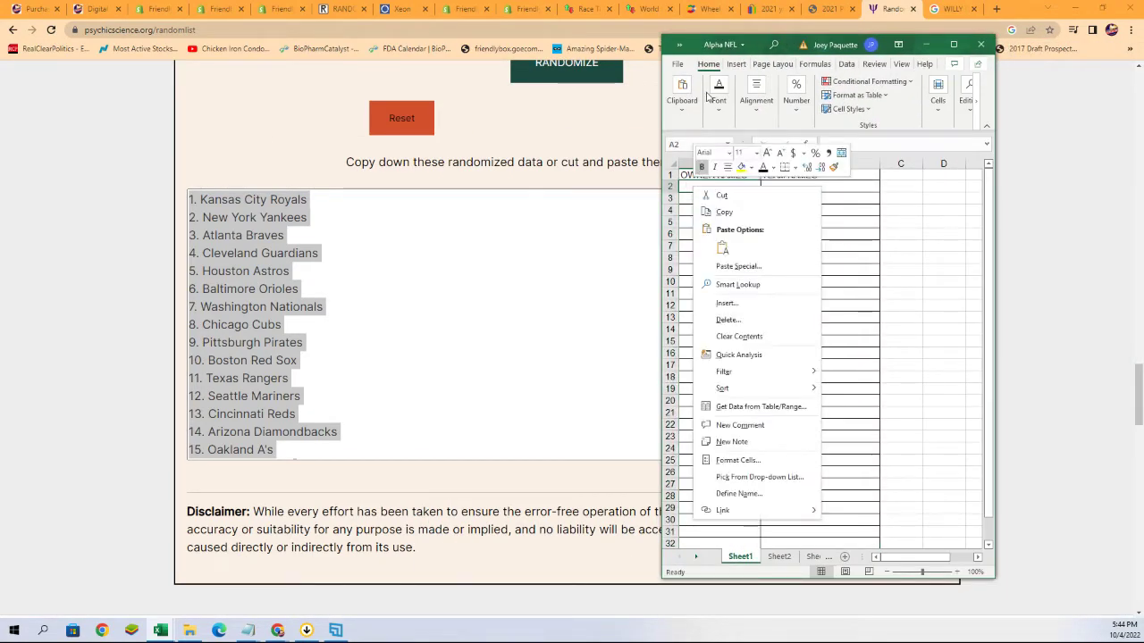
click(737, 267)
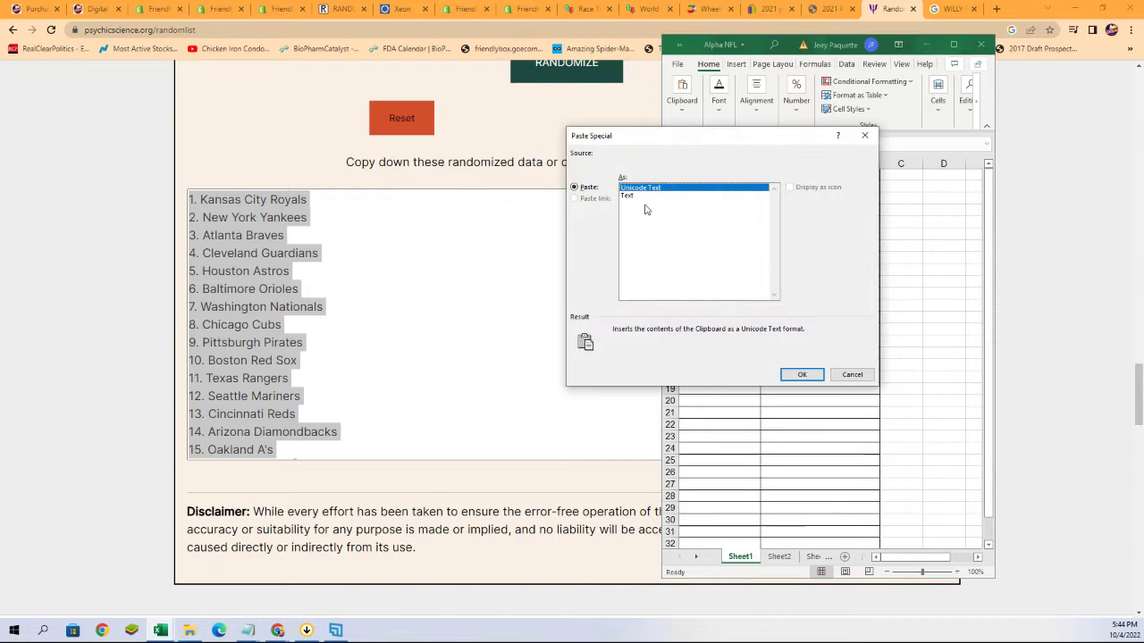
click(629, 196)
click(802, 375)
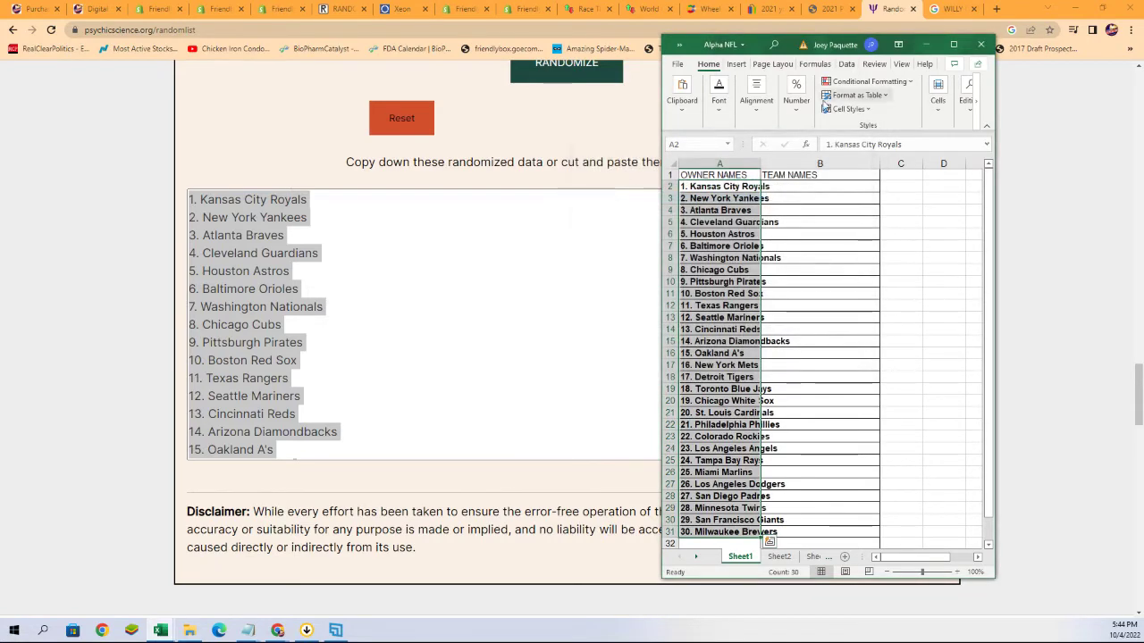
Zoom the sheet to 120% and widen column A and the Excel window so the pasted entries fit
drag(758, 37, 768, 3)
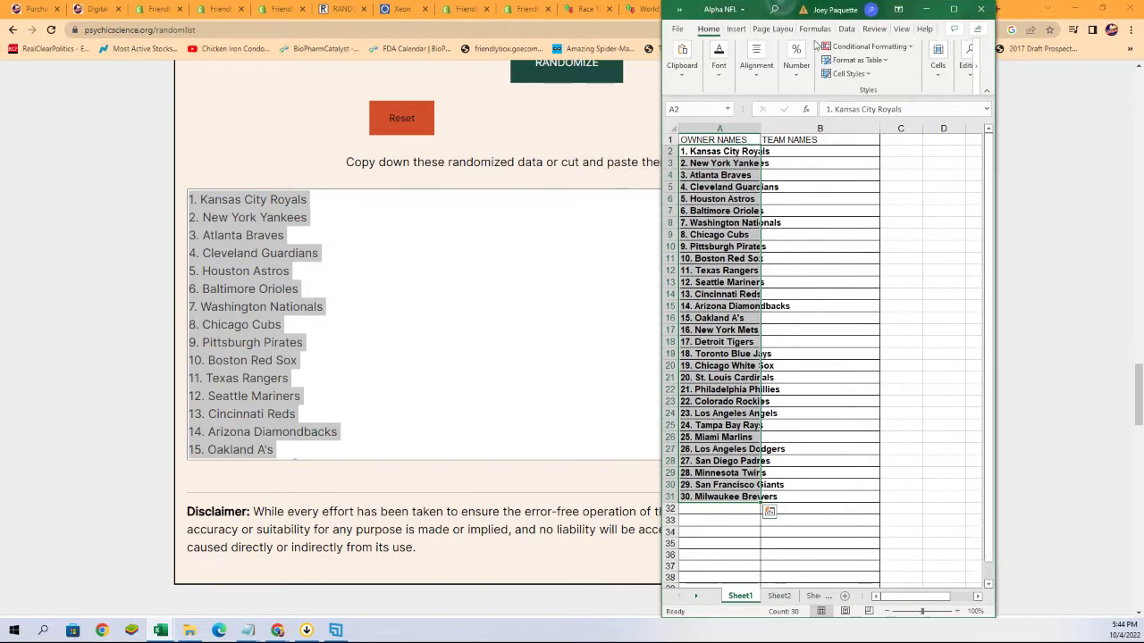
click(957, 611)
click(958, 612)
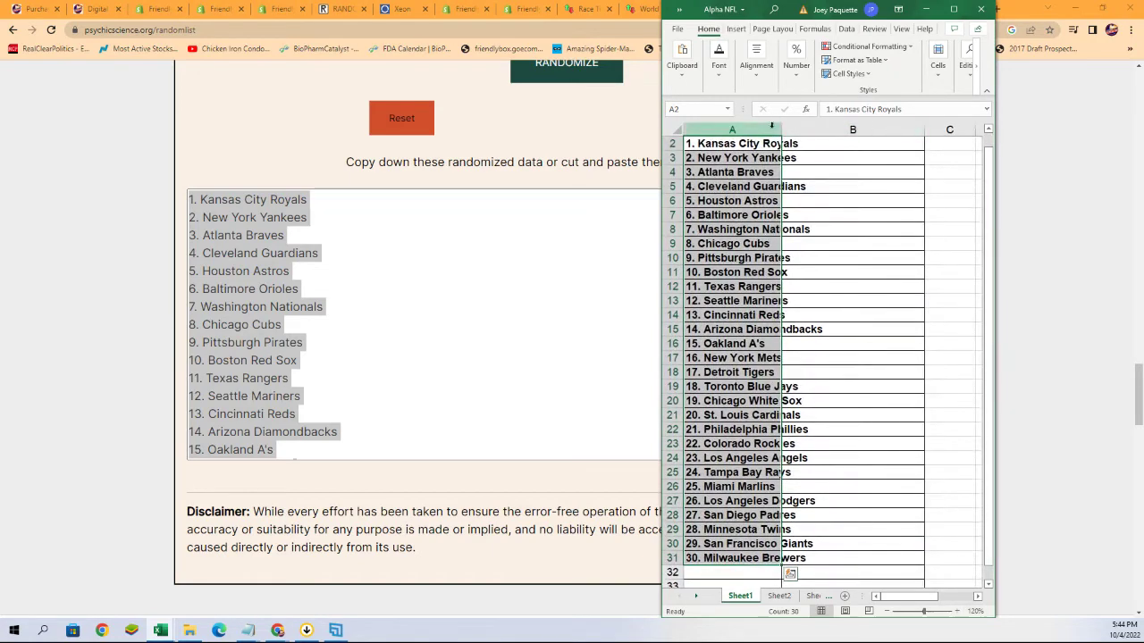
click(741, 131)
drag(782, 131, 824, 132)
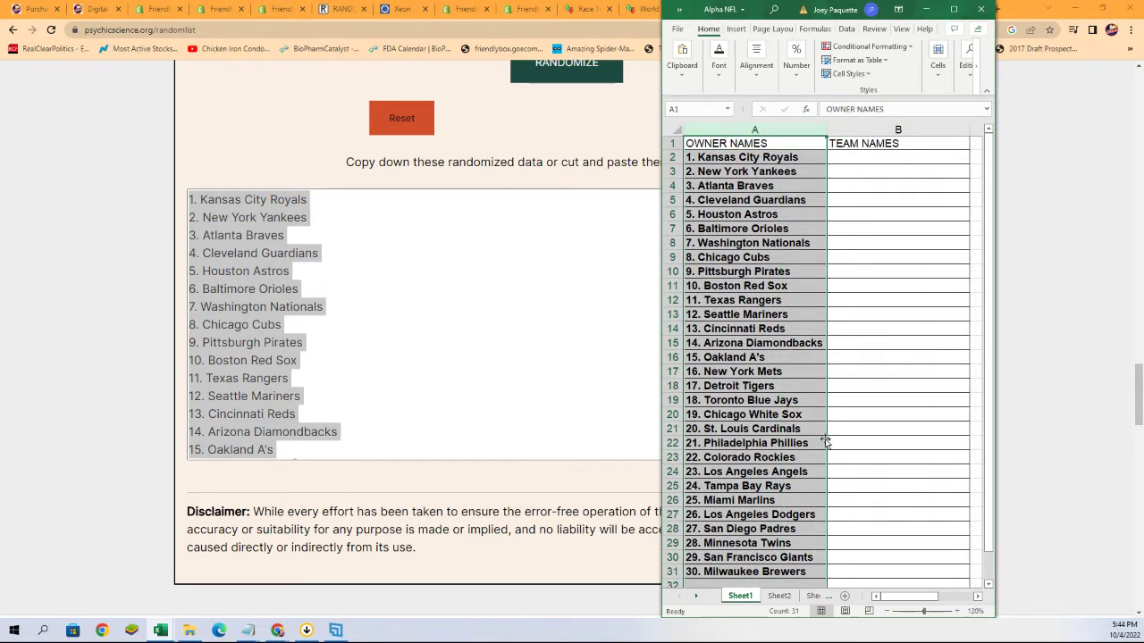
drag(997, 434, 1105, 413)
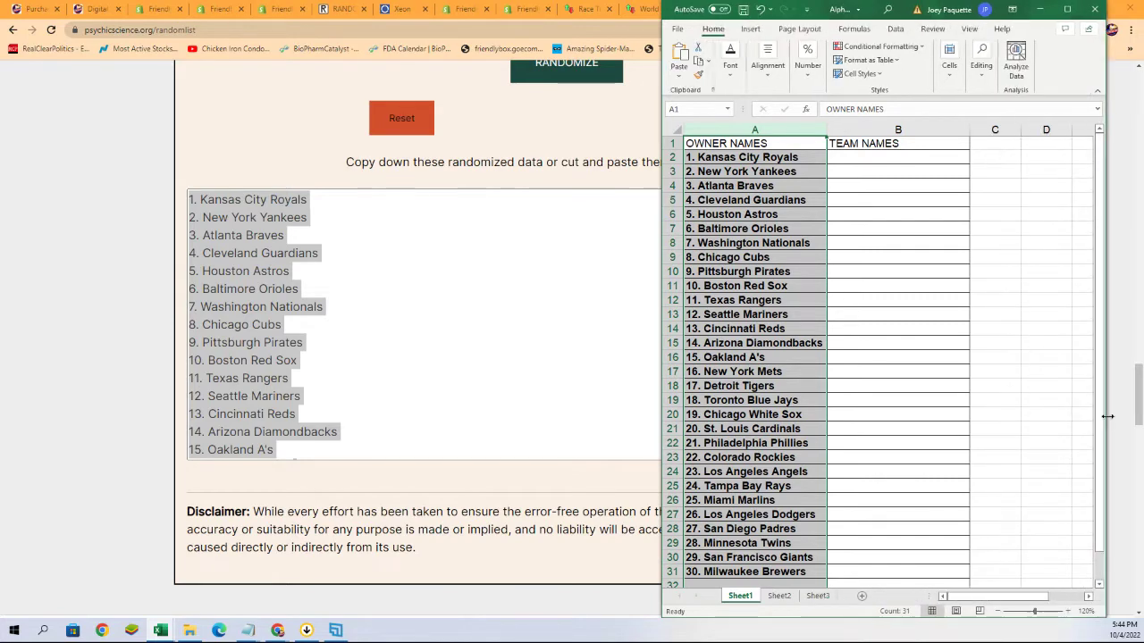
scroll(375, 291, up, 3)
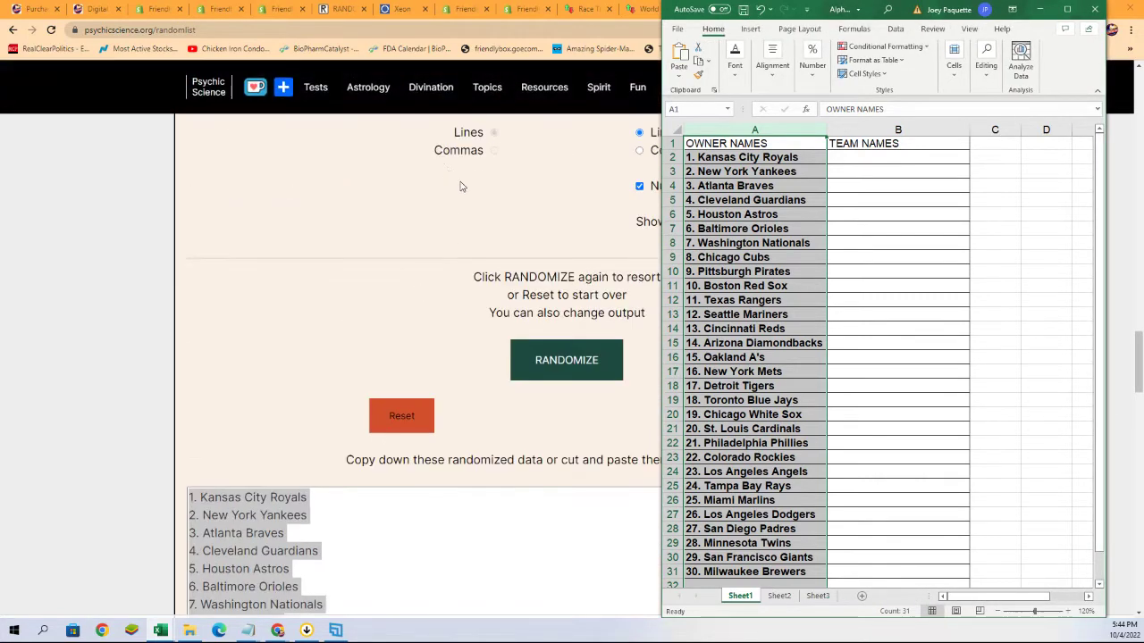
scroll(414, 374, up, 1)
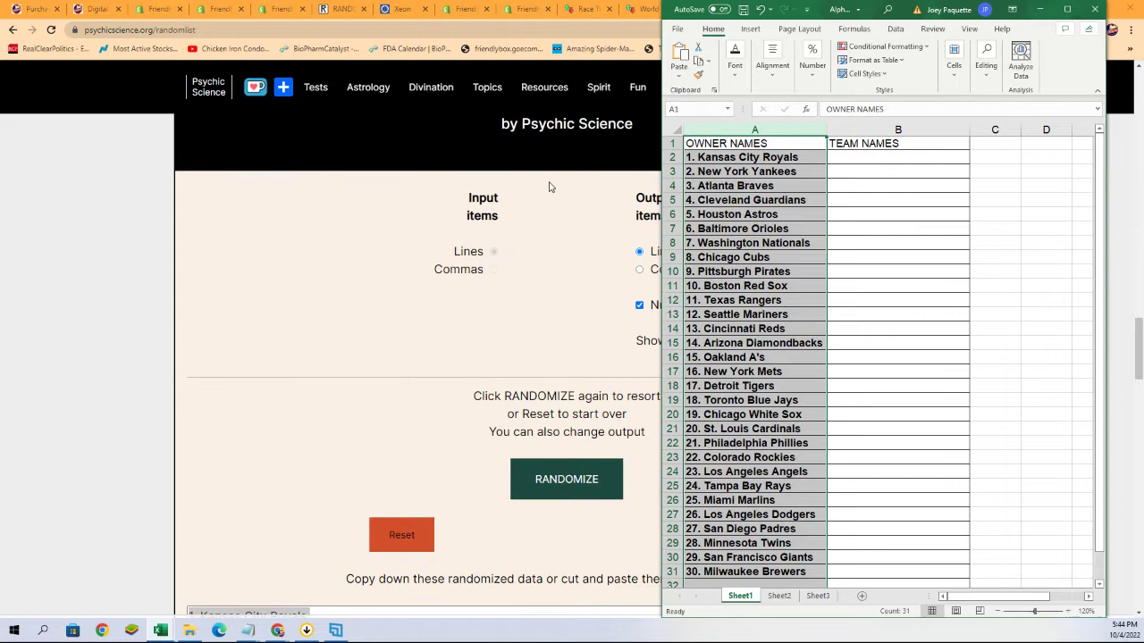
scroll(581, 339, down, 1)
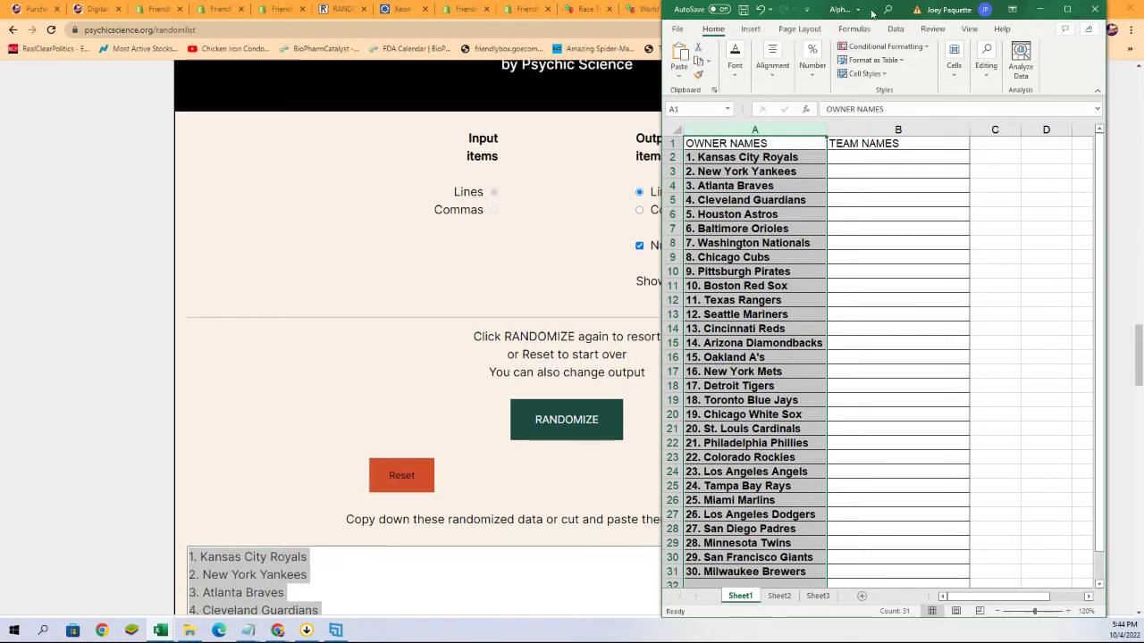
drag(874, 11, 1143, 152)
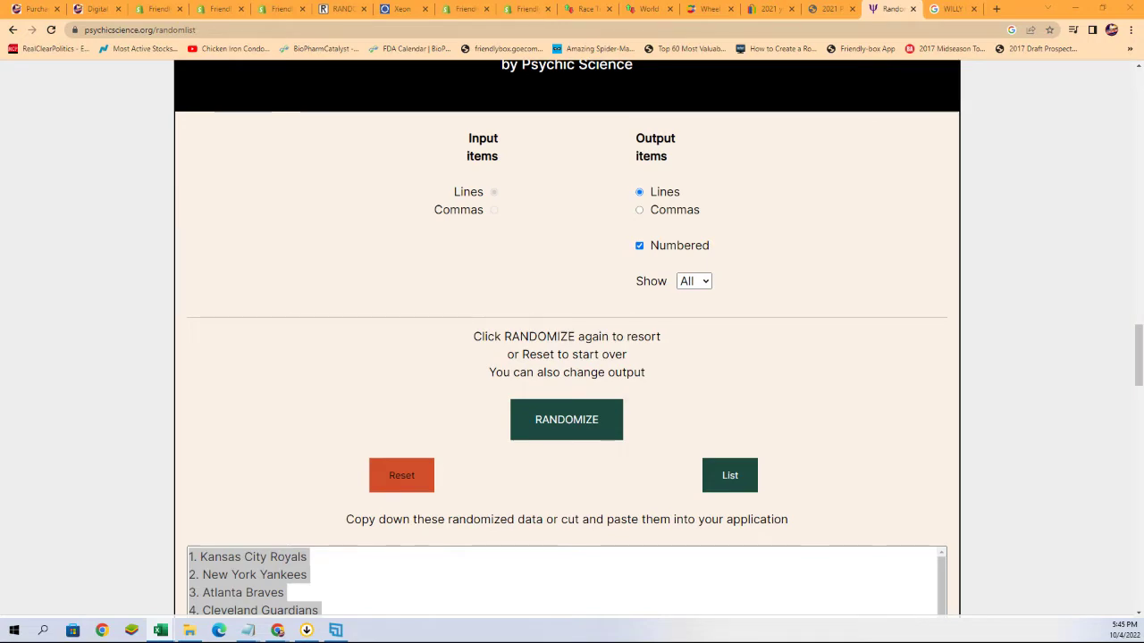
drag(1143, 107, 766, 2)
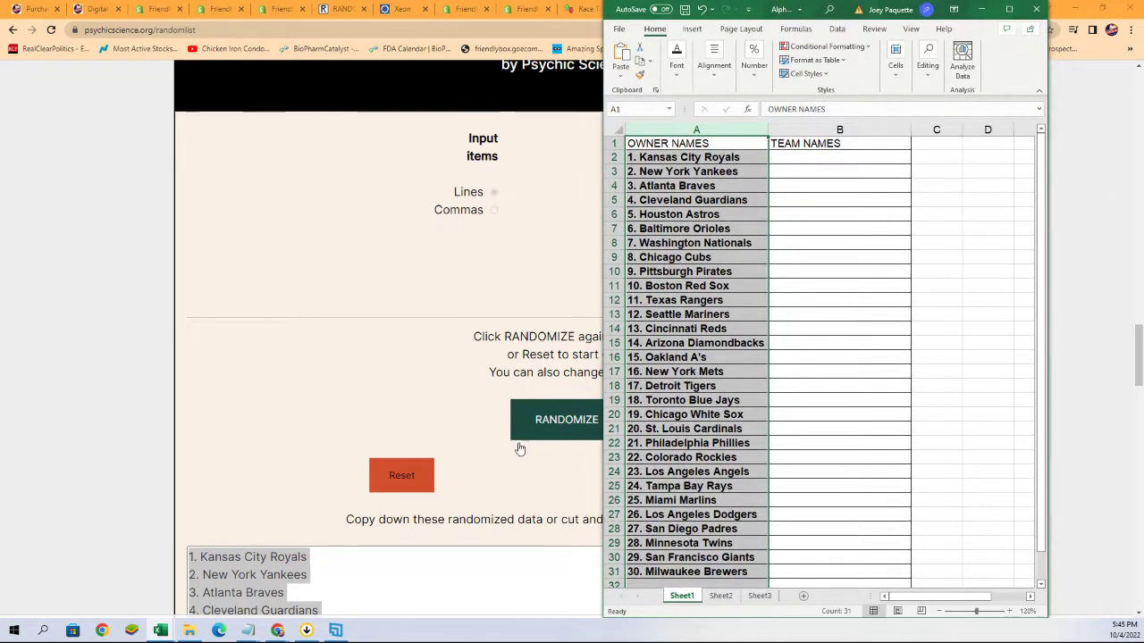
Return to the generator page and cut the 30 numbered team entries out of the results box
scroll(411, 451, down, 5)
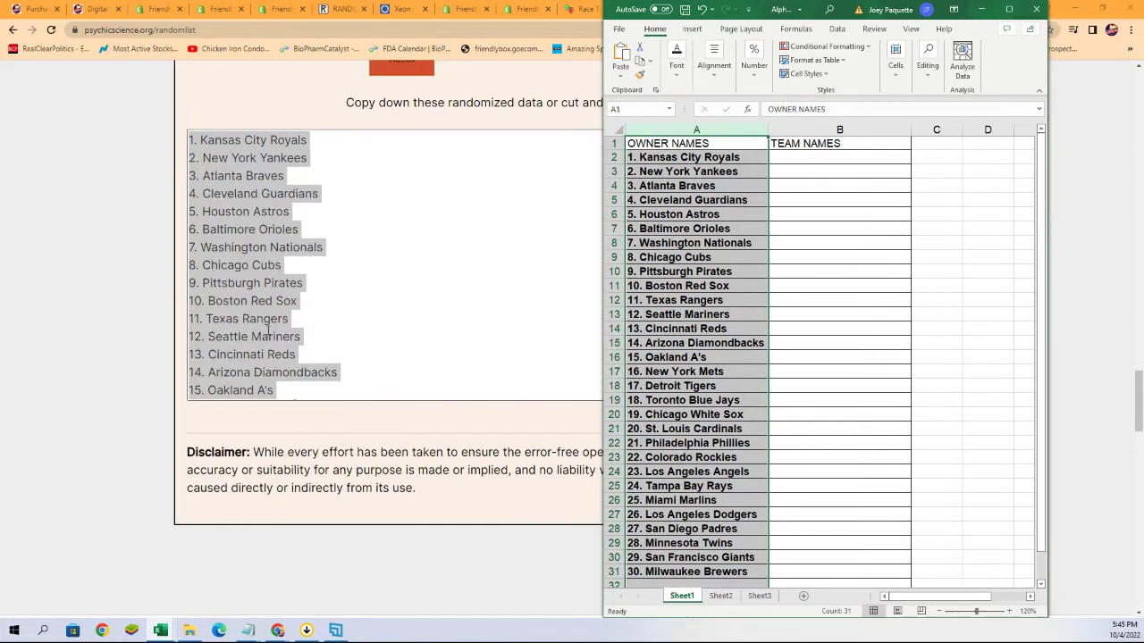
click(279, 383)
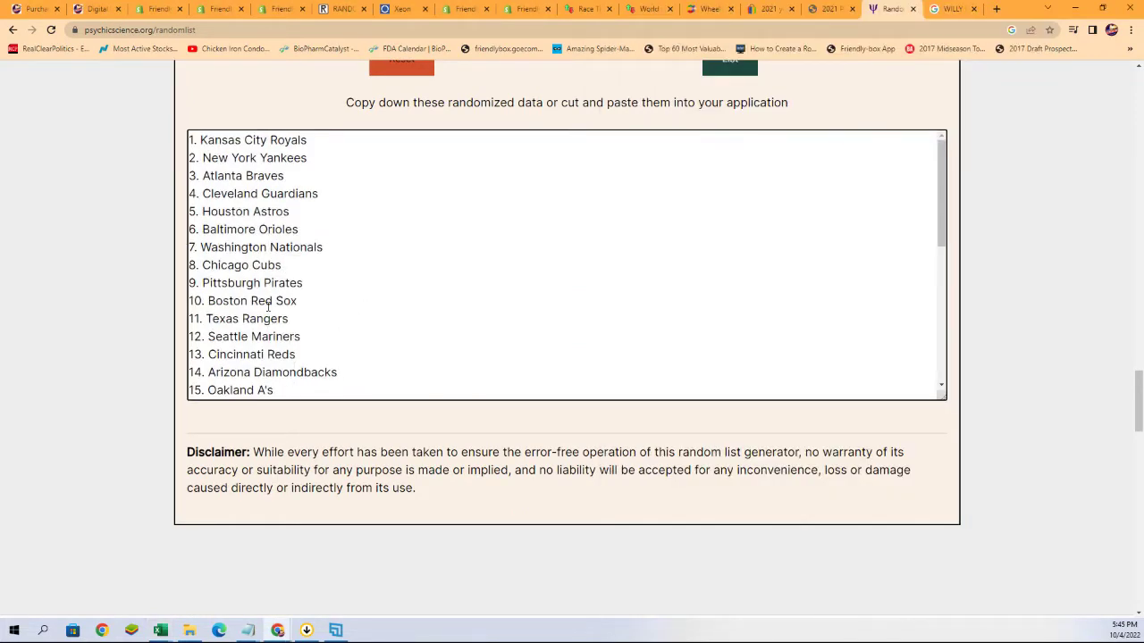
scroll(267, 307, down, 5)
drag(328, 318, 159, 83)
key(ctrl+x)
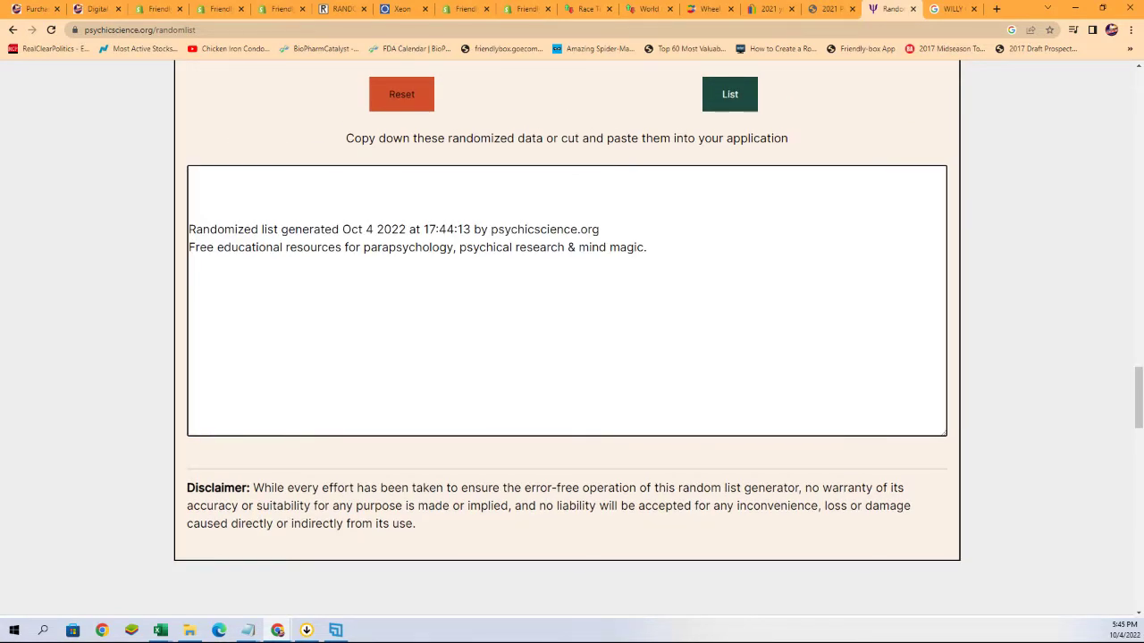
Switch to Notepad, copy the selected participant names again, and minimize the Notepad window
key(alt+Tab)
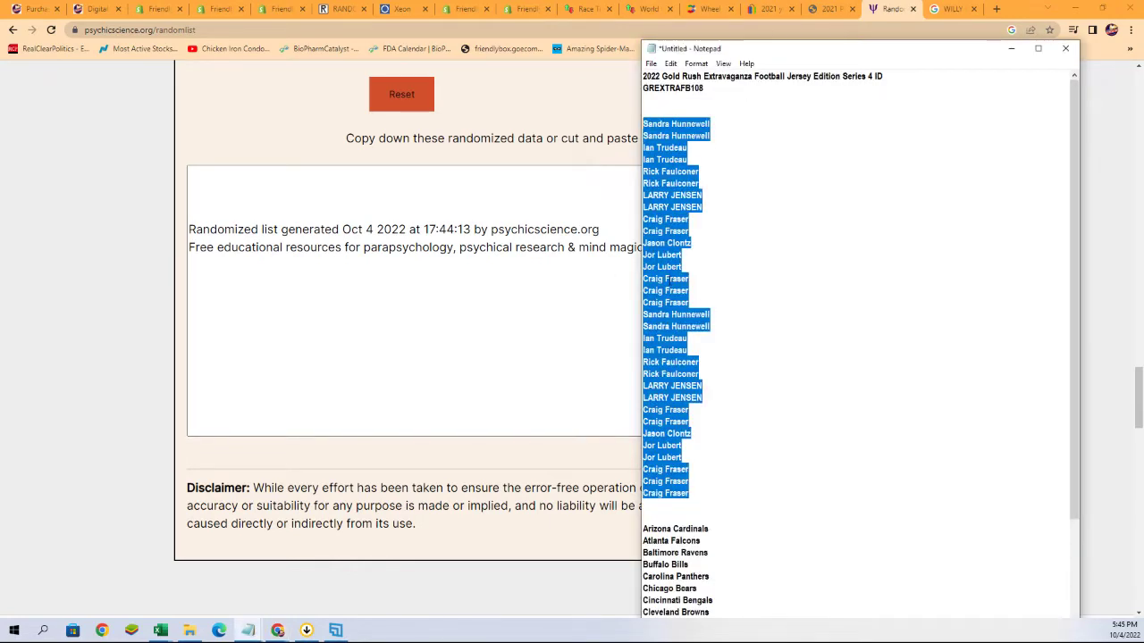
right_click(682, 274)
click(706, 319)
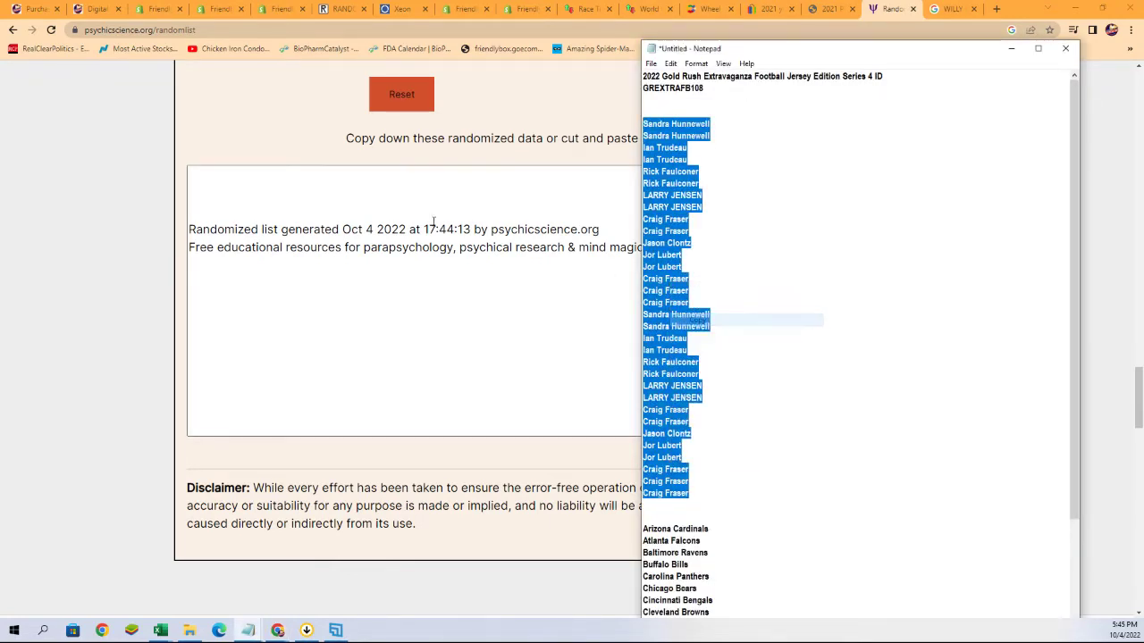
drag(755, 52, 816, 77)
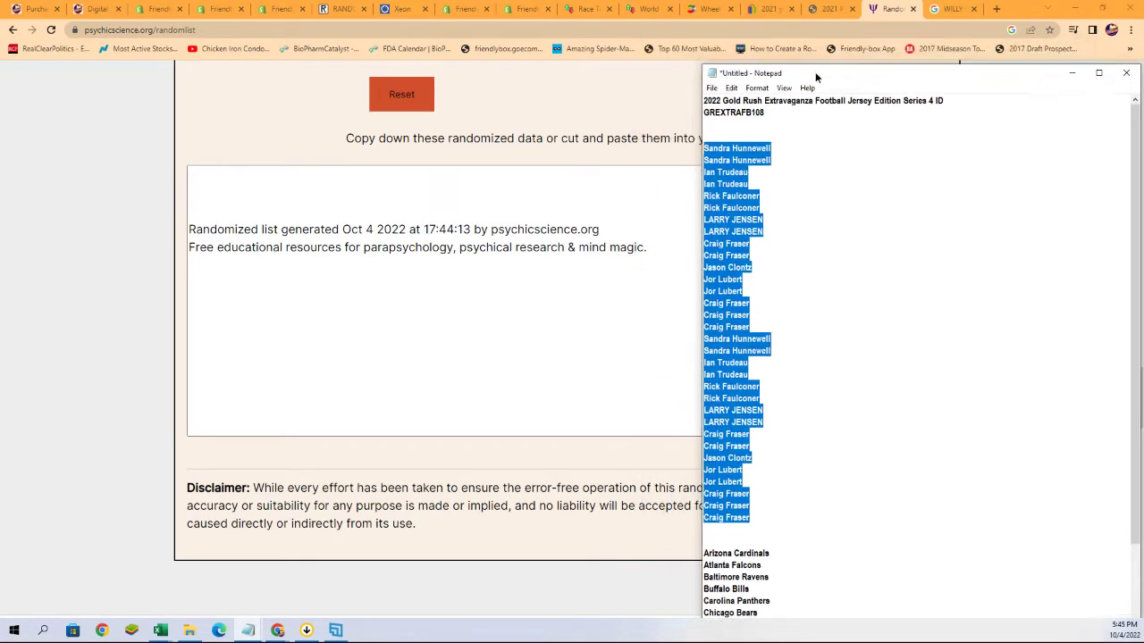
click(1072, 73)
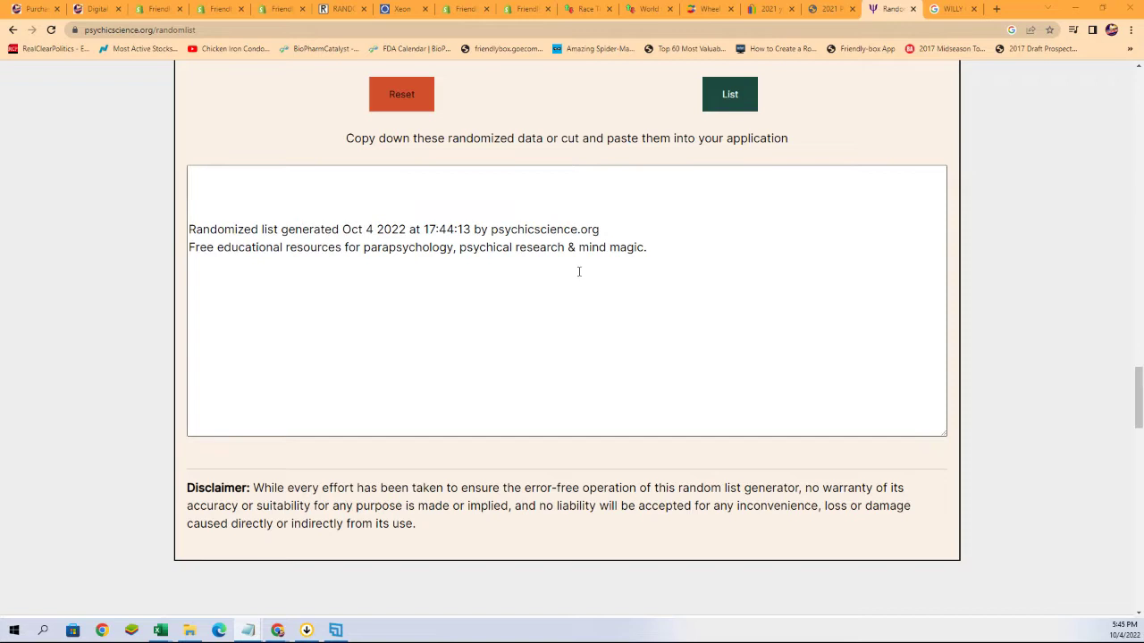
Remove the two remaining credit lines from the generator's results box and paste the participant names into it
drag(651, 247, 181, 231)
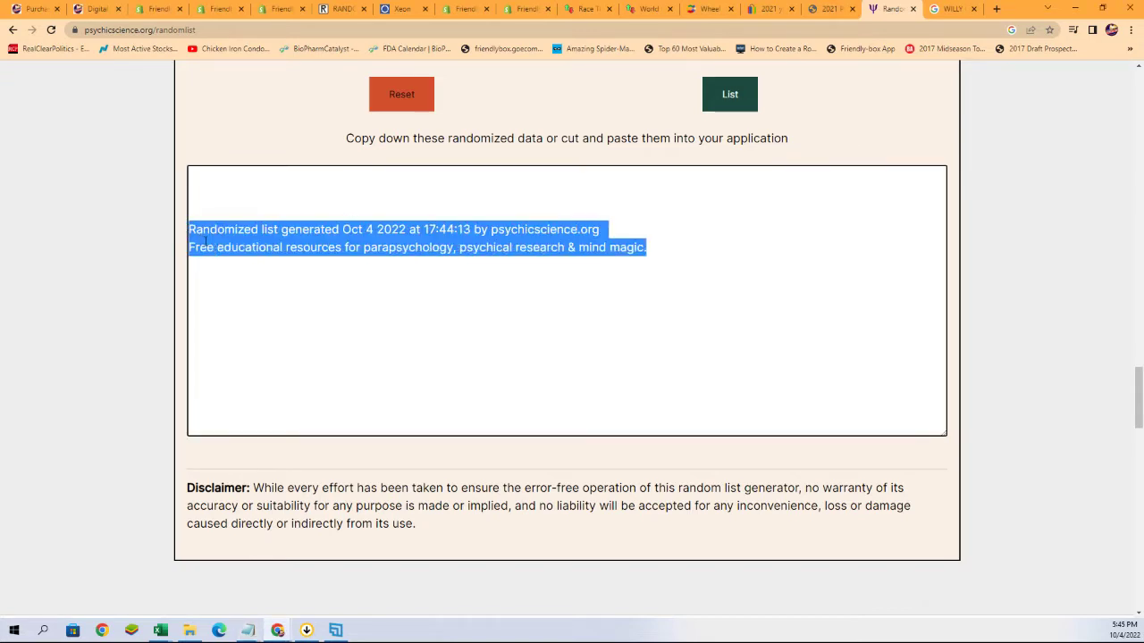
key(ctrl+x)
right_click(221, 181)
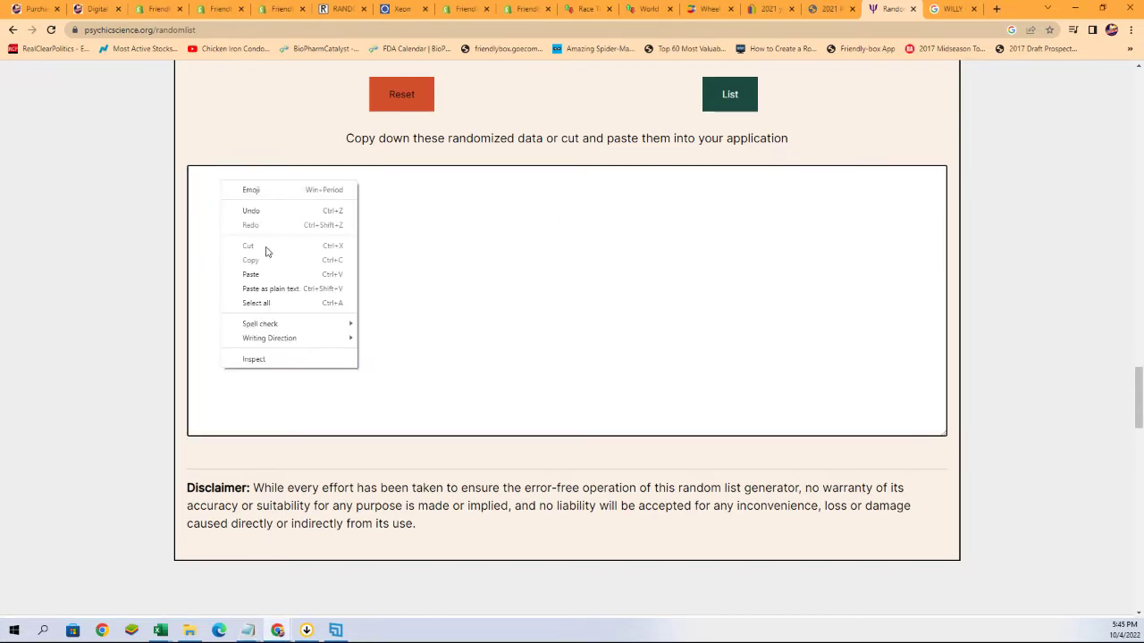
click(268, 274)
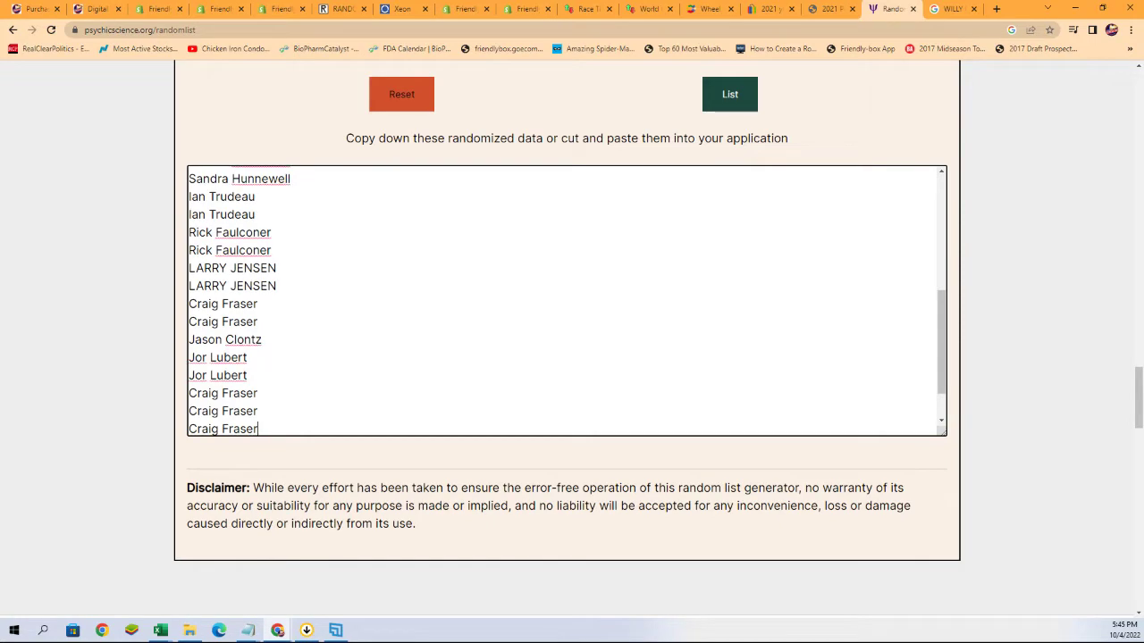
Review the participant names and the football team list in Notepad
click(247, 630)
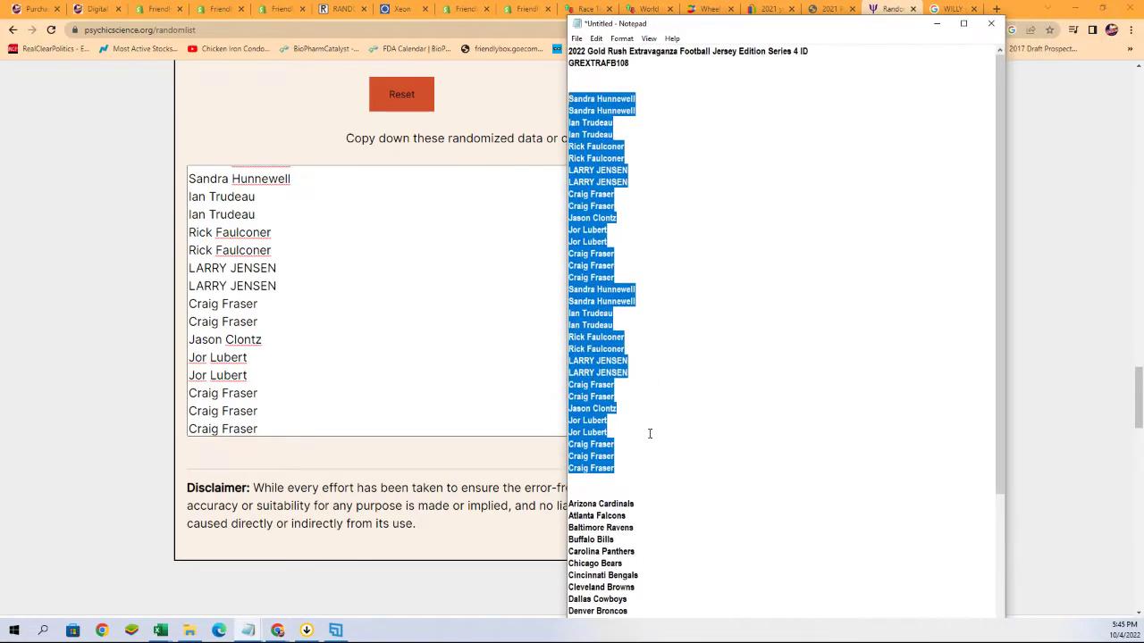
scroll(647, 517, down, 7)
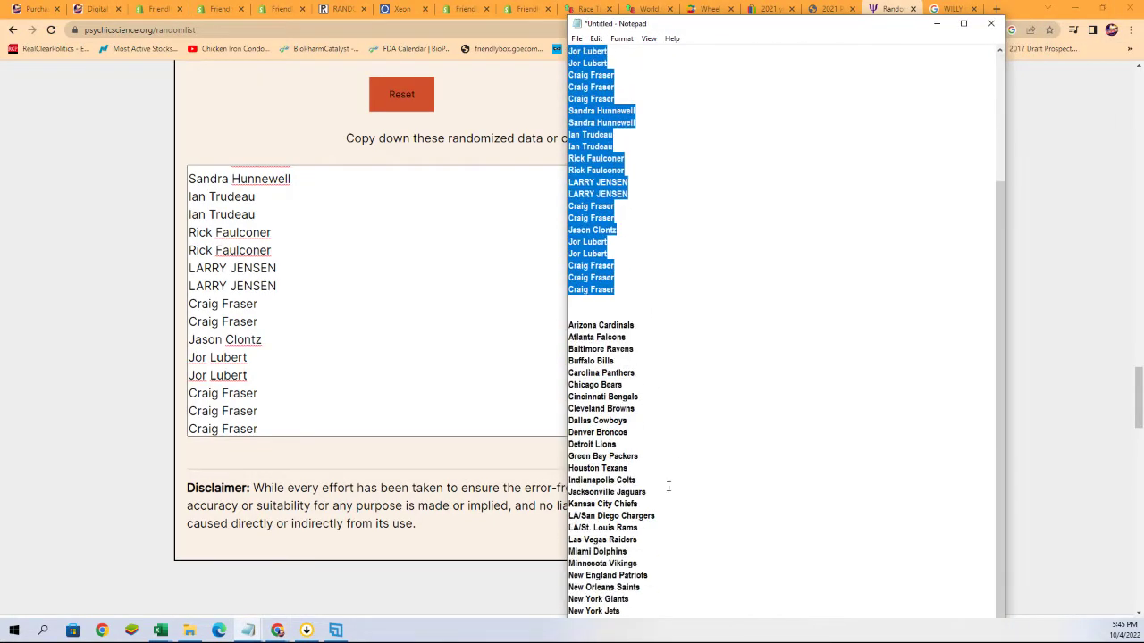
scroll(647, 516, up, 7)
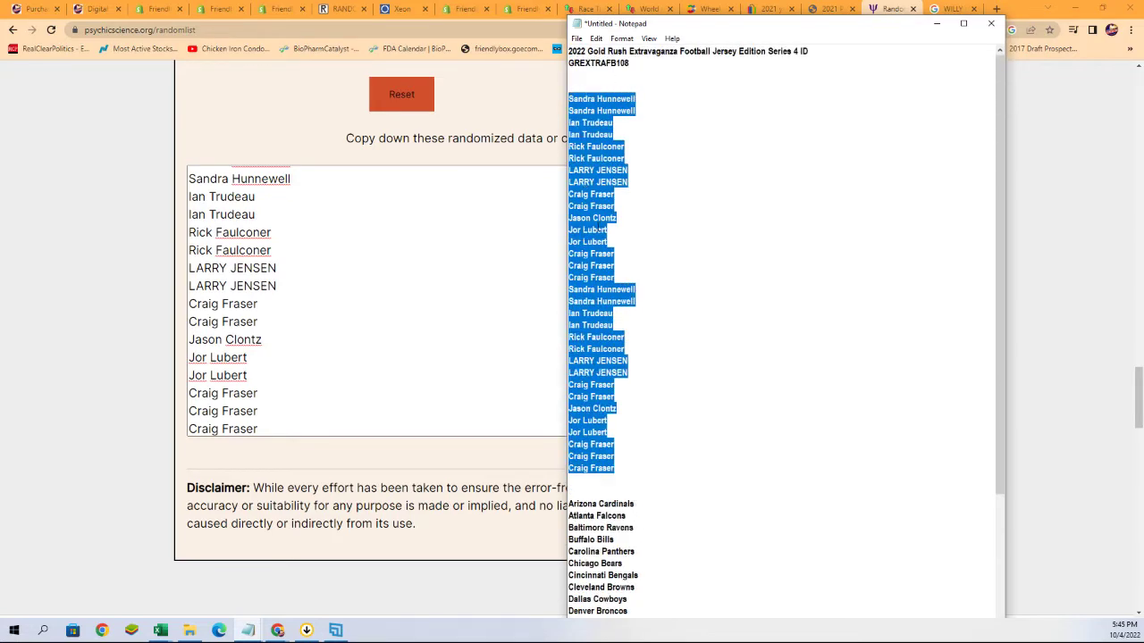
scroll(699, 536, down, 6)
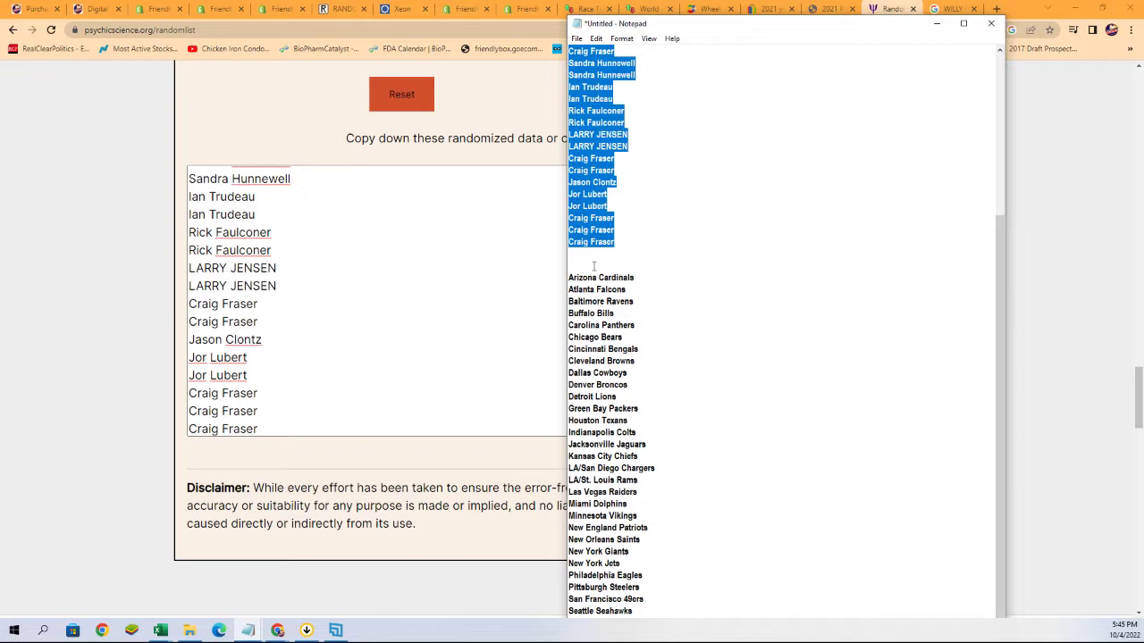
drag(576, 277, 637, 493)
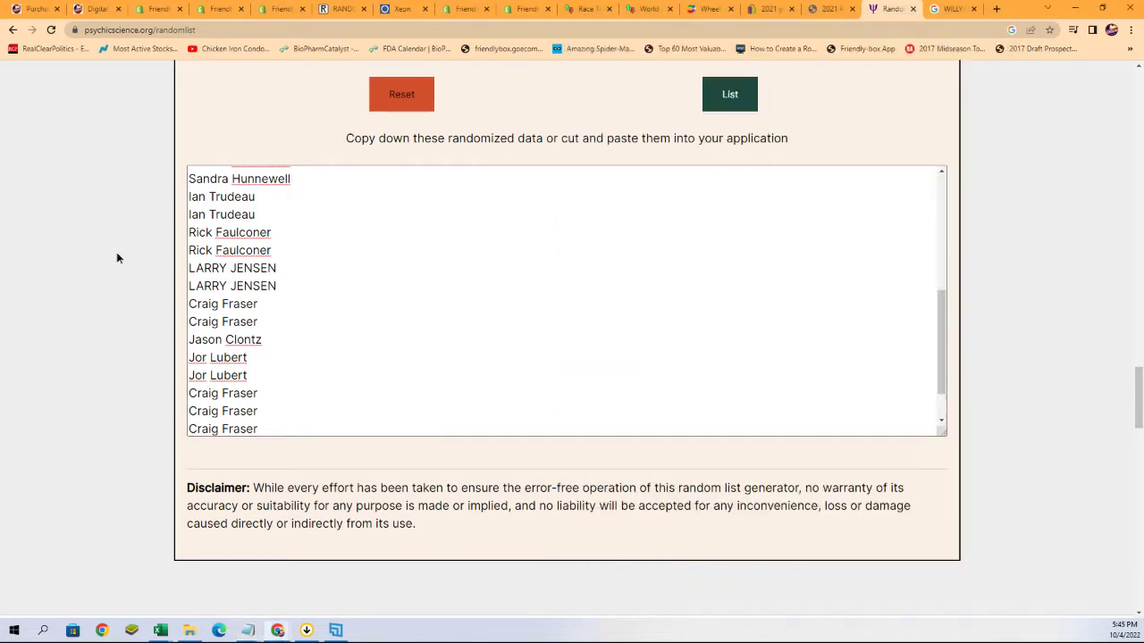
Check the pasted participant names in the generator's results box and randomize the list again
click(115, 254)
scroll(294, 308, down, 1)
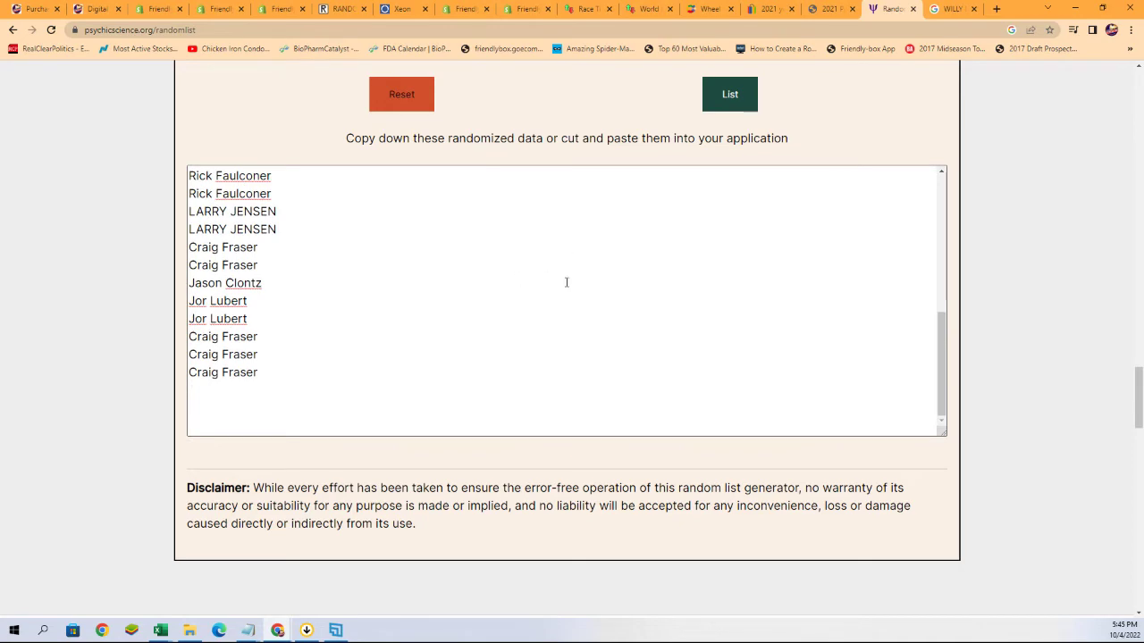
scroll(566, 282, up, 5)
scroll(1013, 286, down, 2)
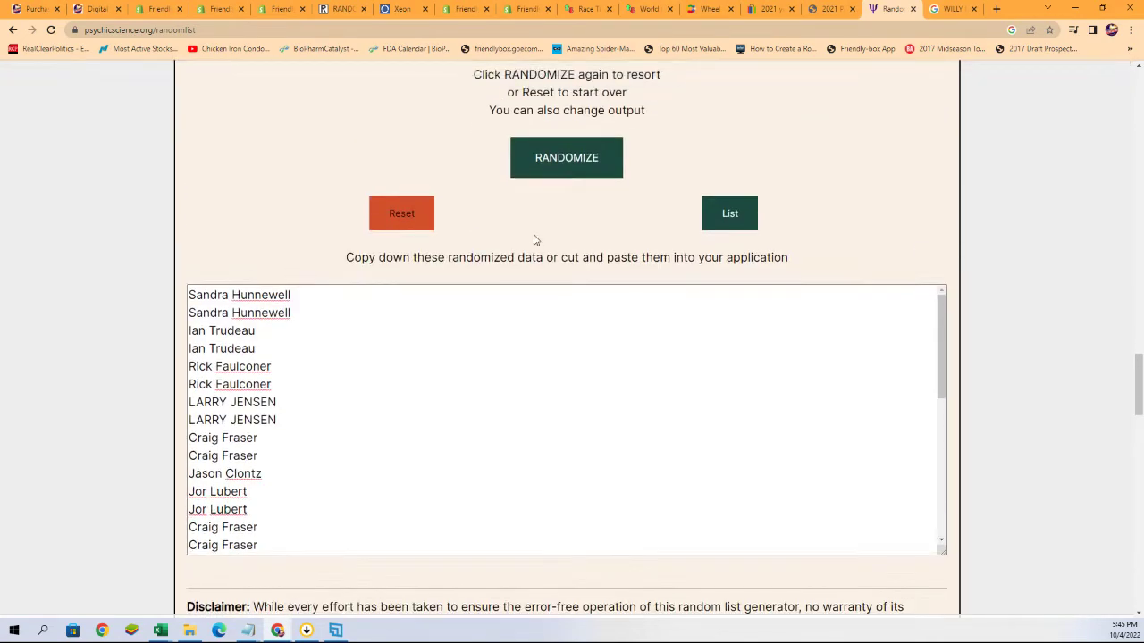
click(575, 168)
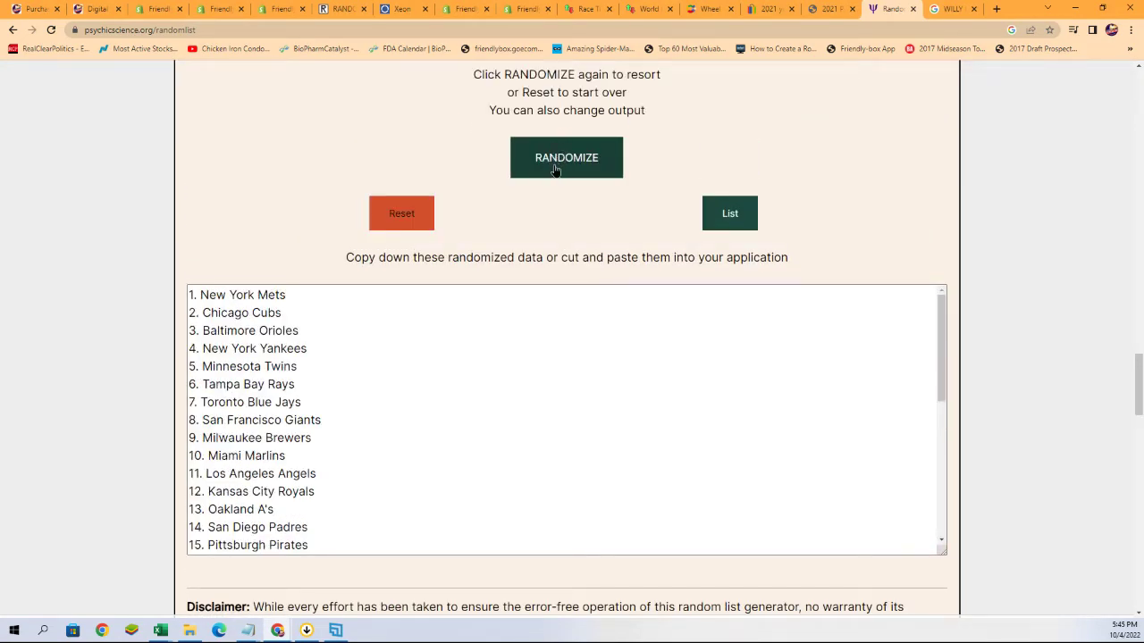
Randomize the baseball team list in the generator several more times
click(554, 168)
click(557, 159)
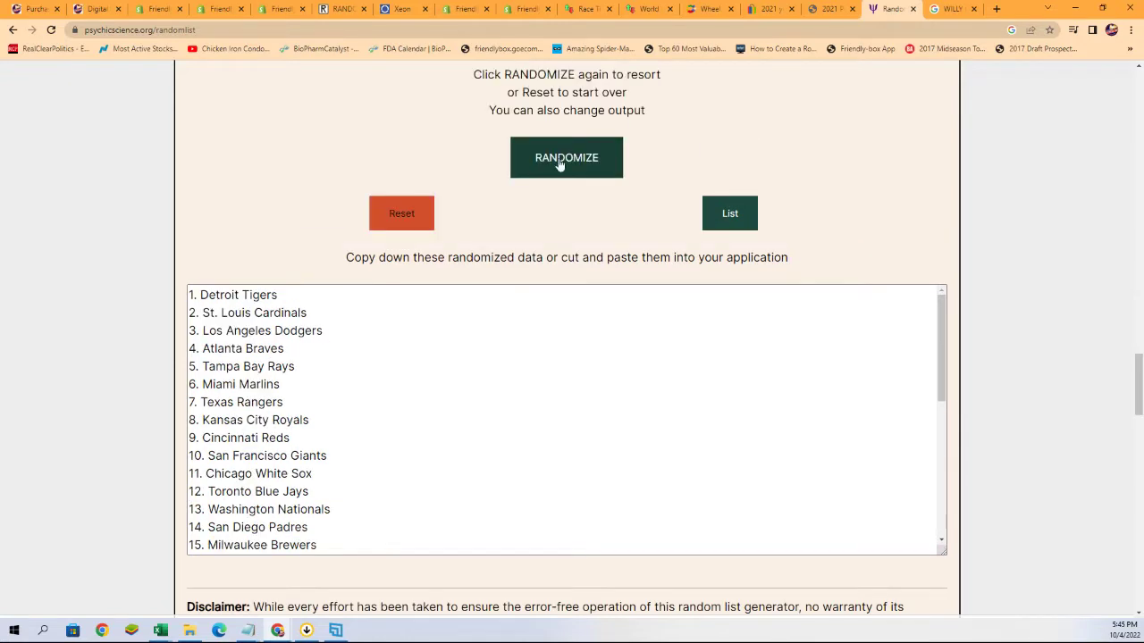
click(560, 164)
click(570, 157)
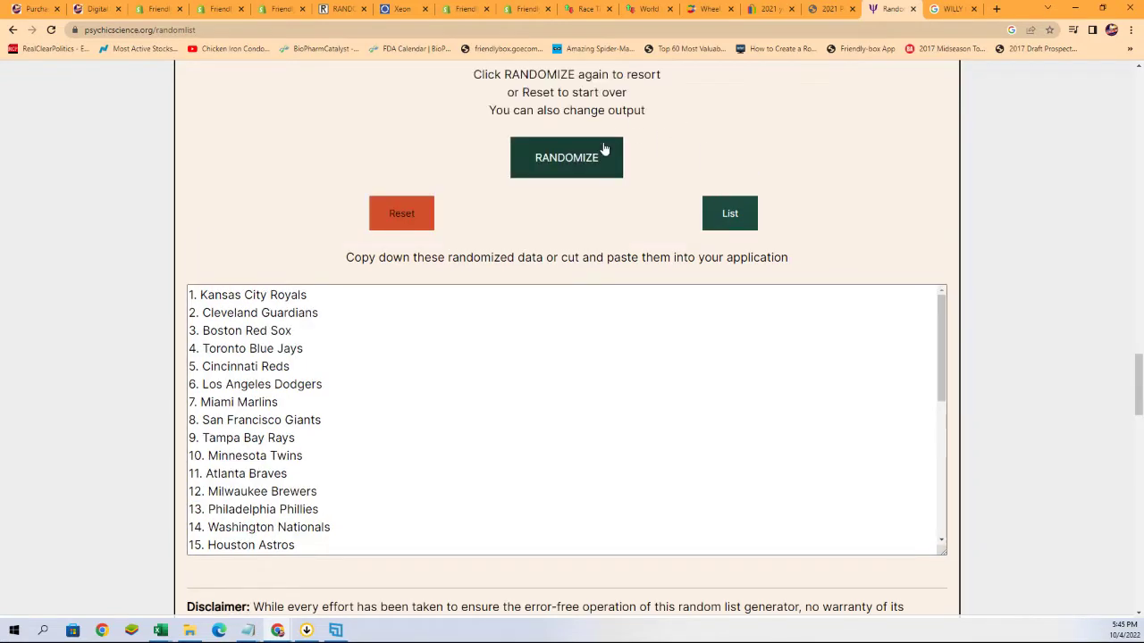
click(604, 150)
click(557, 169)
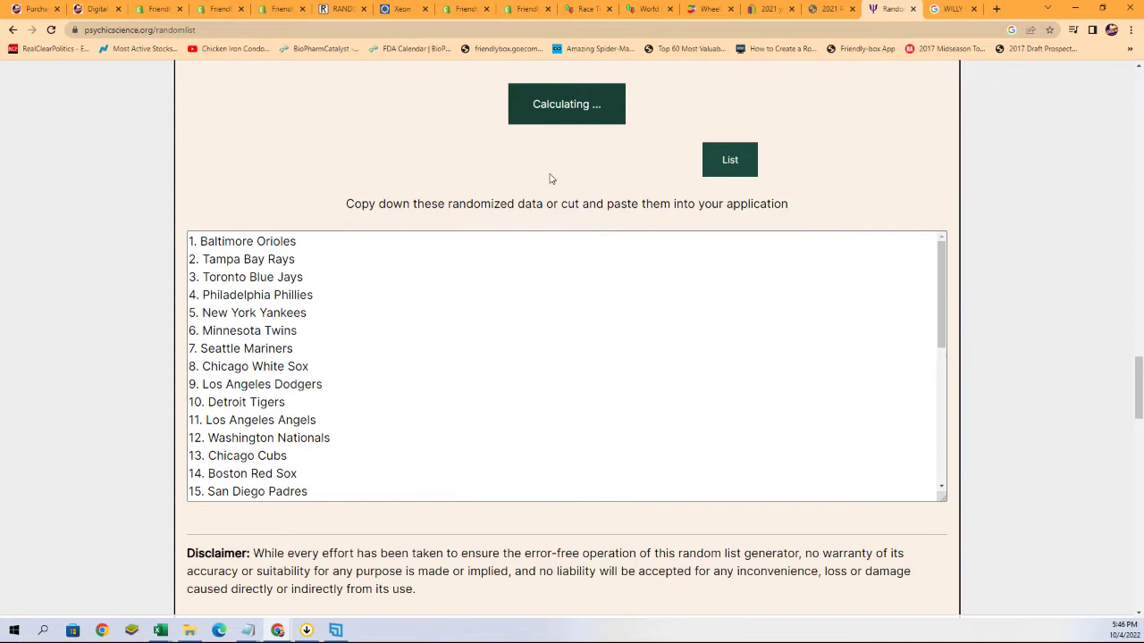
scroll(352, 335, down, 2)
scroll(301, 349, up, 2)
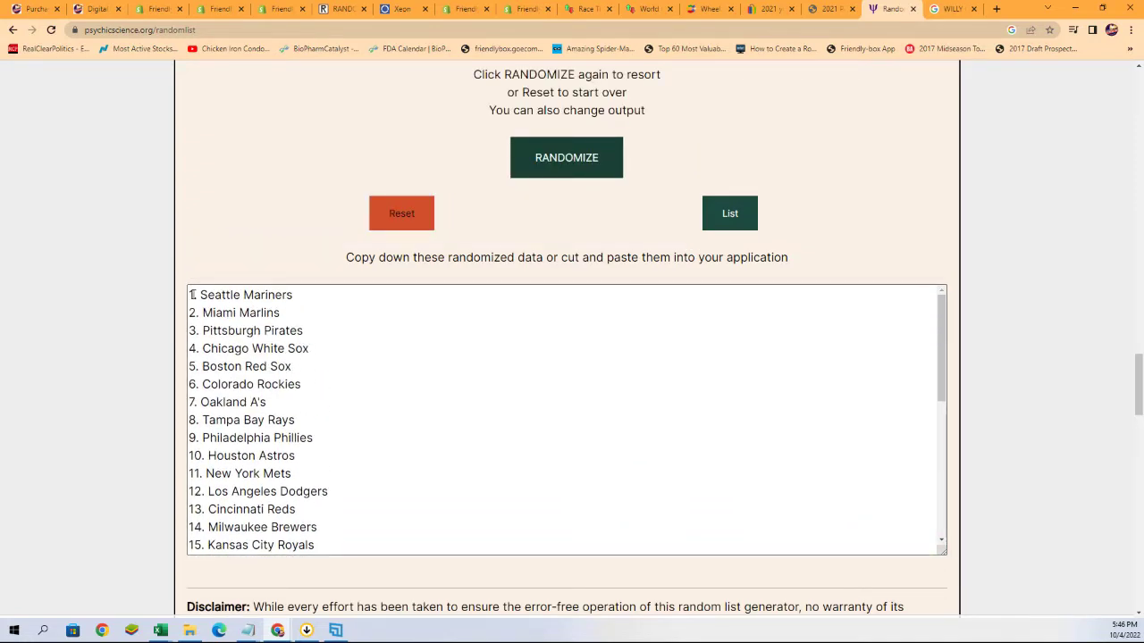
drag(191, 295, 329, 469)
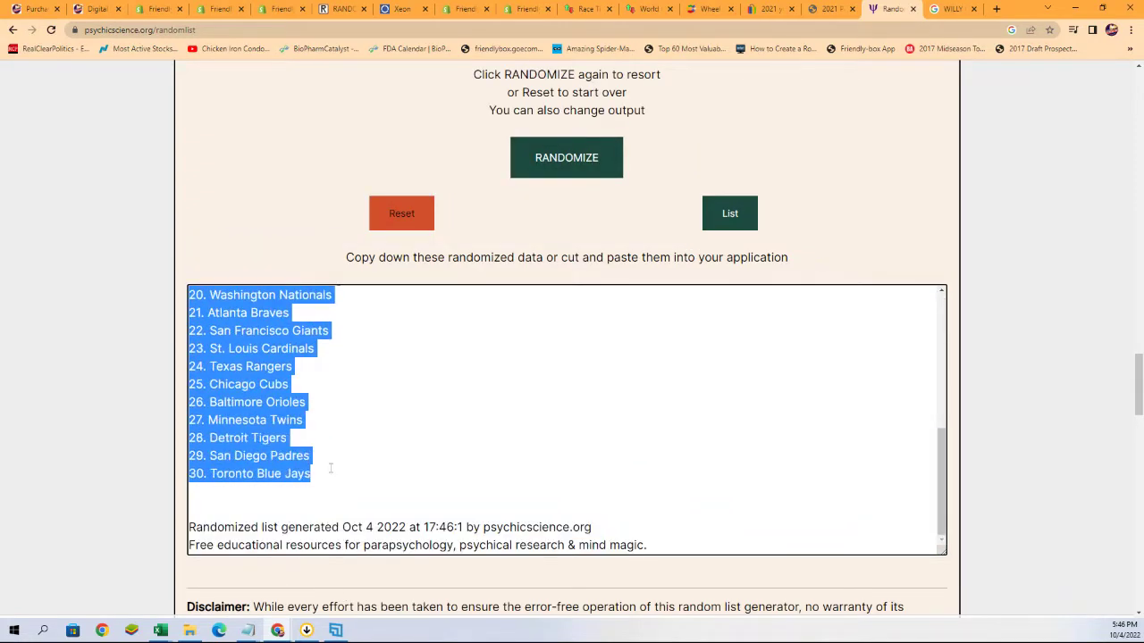
right_click(288, 460)
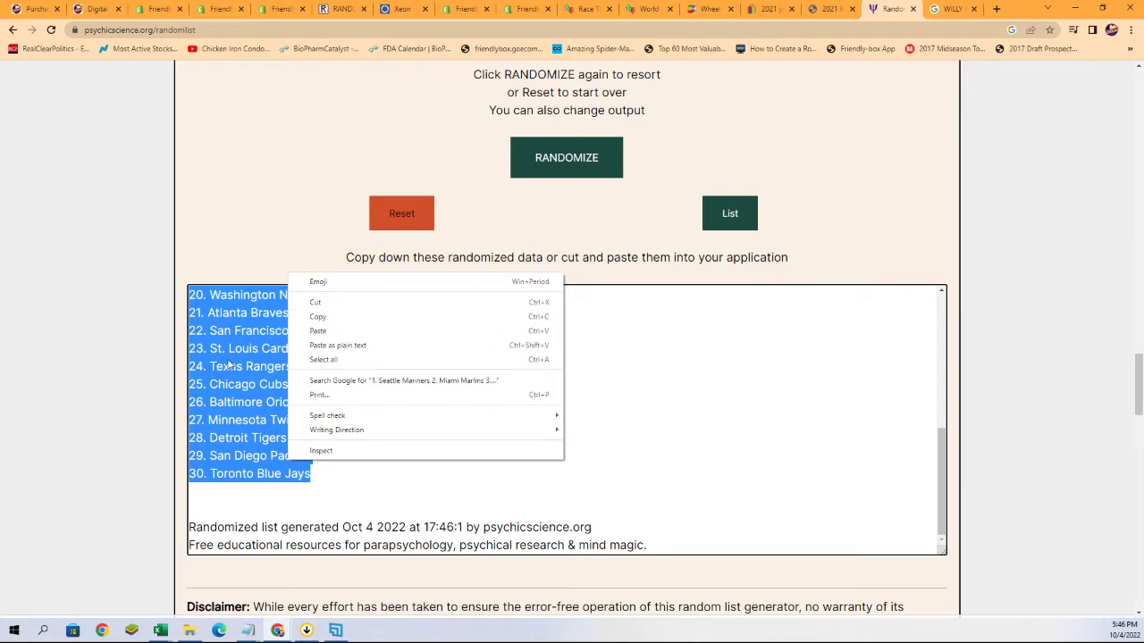
click(344, 473)
scroll(319, 417, up, 5)
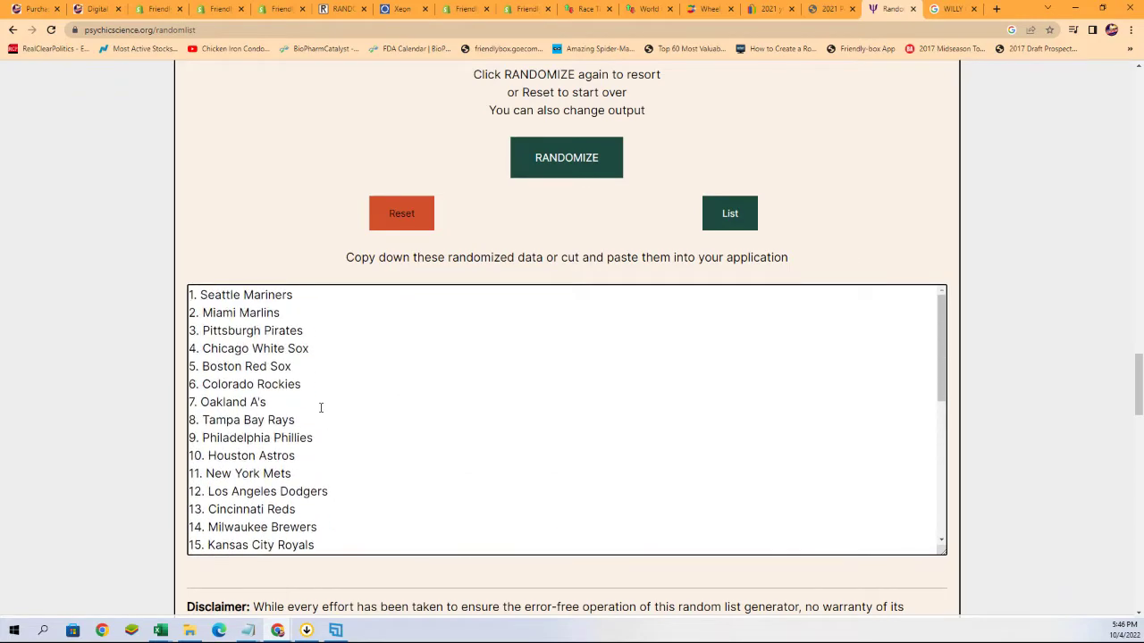
scroll(320, 407, down, 1)
scroll(319, 403, up, 1)
Switch to Notepad and copy the full block of participant names above the football team list
click(336, 630)
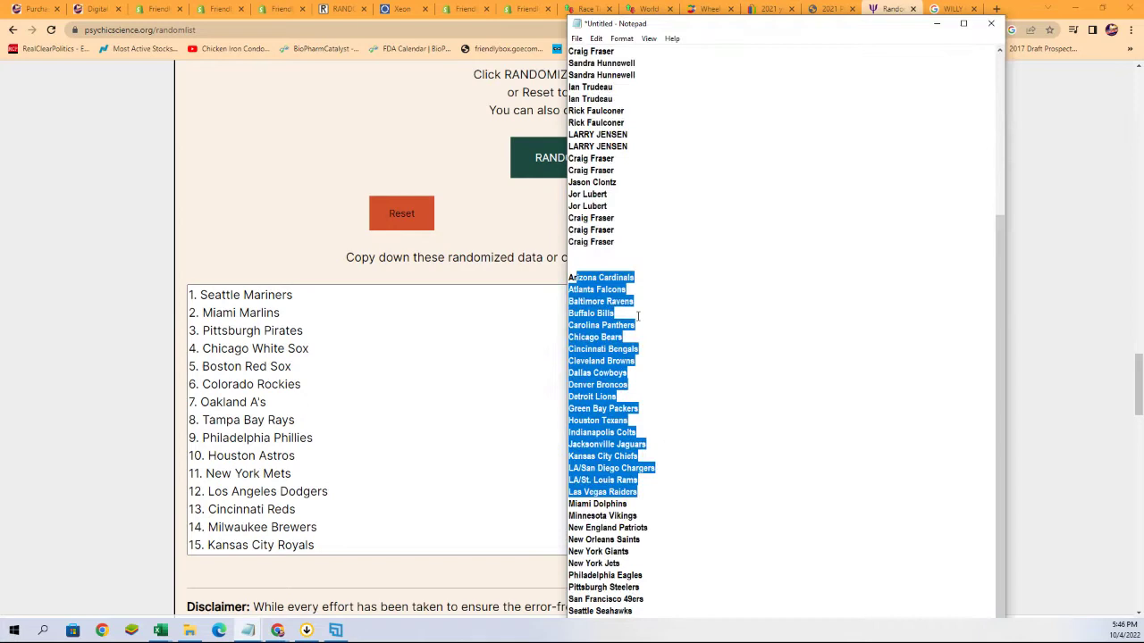
click(691, 254)
drag(613, 241, 612, 194)
scroll(670, 218, up, 6)
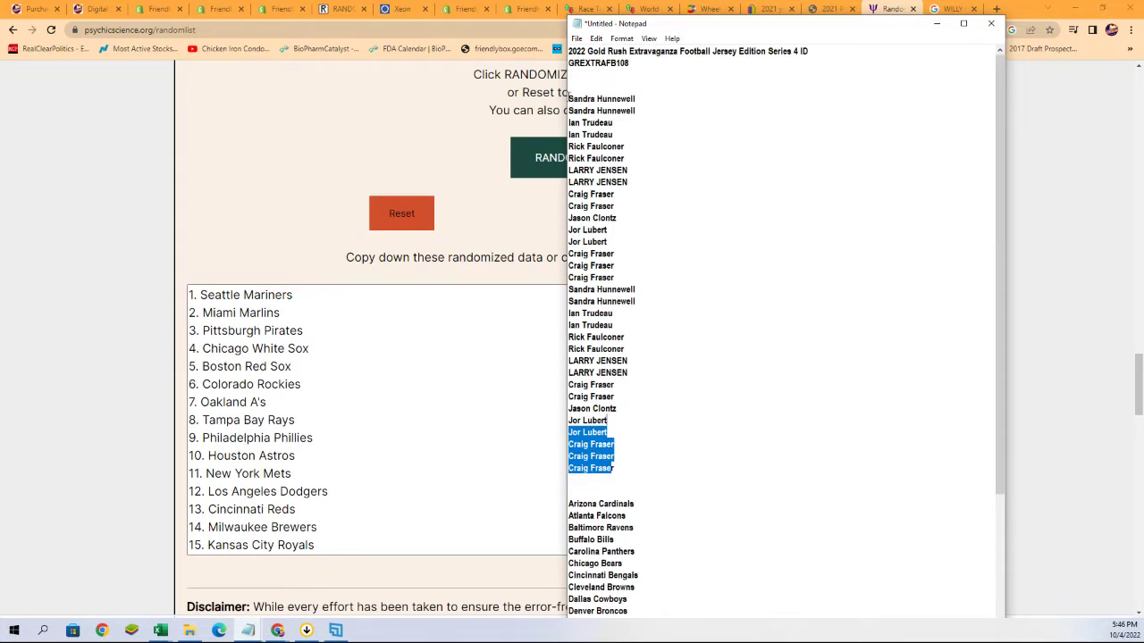
mouse_move(569, 99)
mouse_down()
mouse_move(627, 378)
mouse_move(600, 468)
mouse_move(613, 468)
mouse_move(568, 93)
mouse_up()
right_click(599, 114)
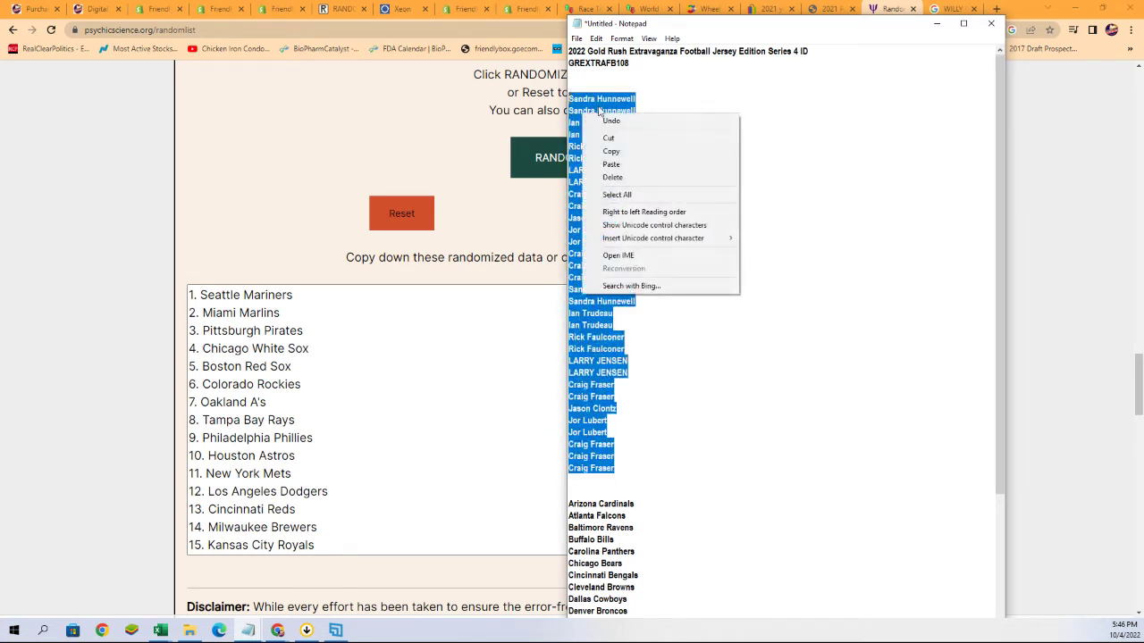
click(611, 152)
Return to the list generator, clear all text from its results box and paste the copied participant names there
click(235, 305)
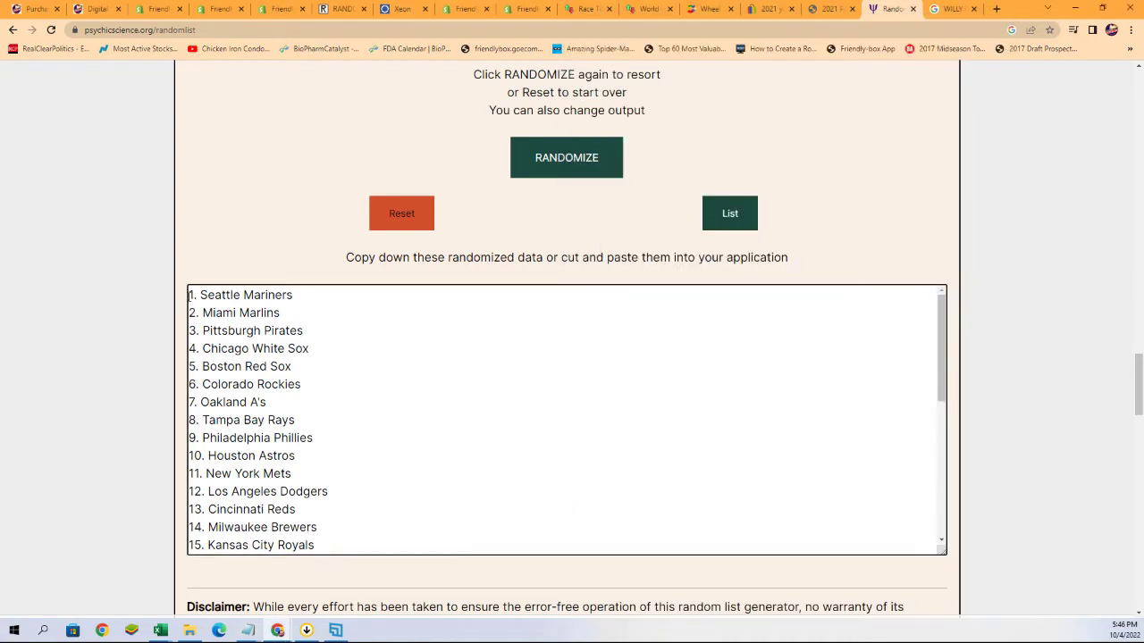
drag(189, 295, 378, 189)
scroll(379, 202, up, 3)
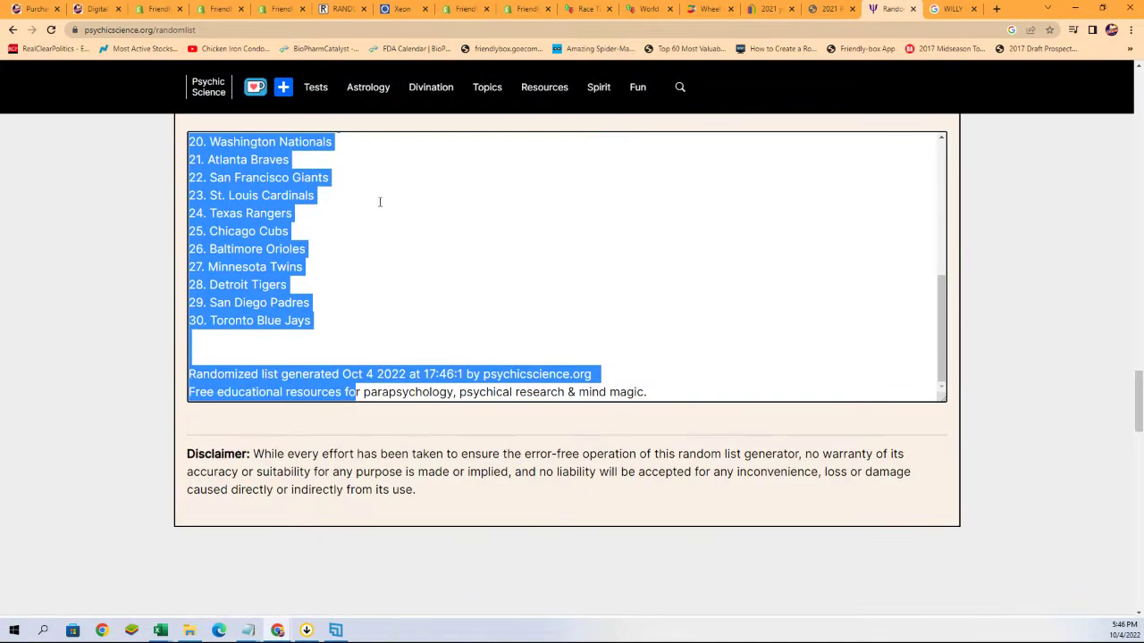
key(BackSpace)
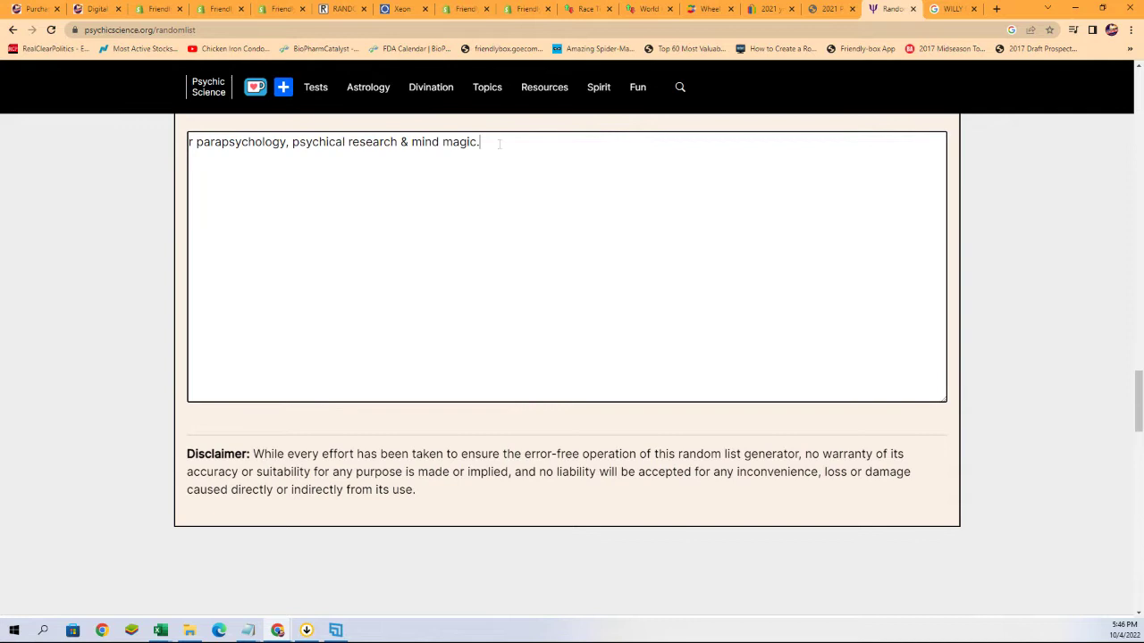
drag(485, 140, 133, 125)
key(BackSpace)
right_click(198, 146)
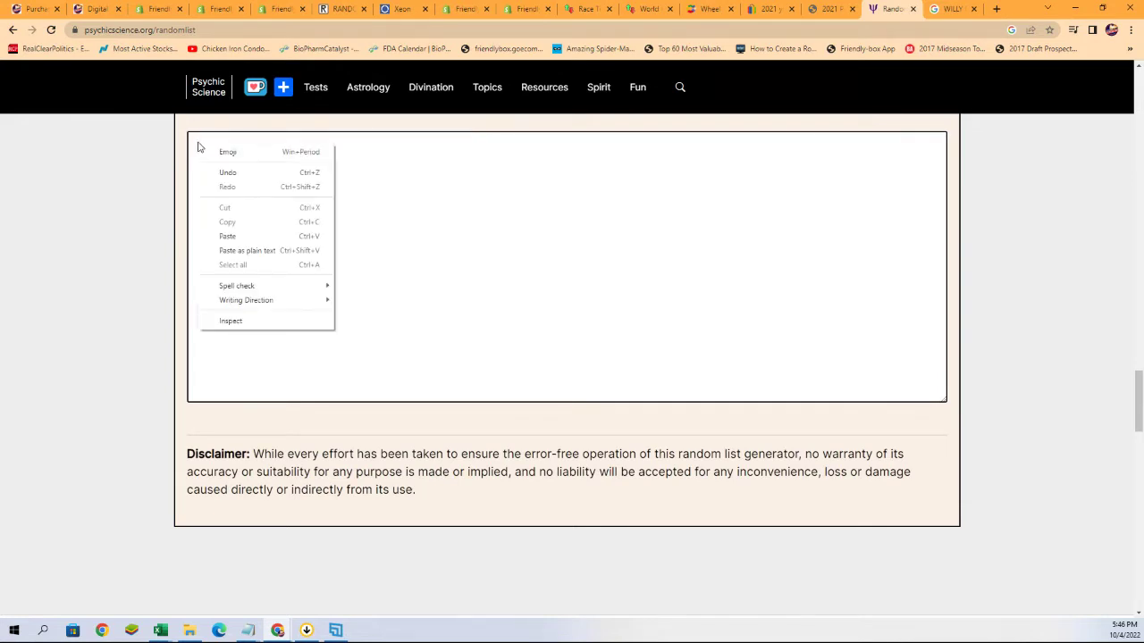
click(228, 235)
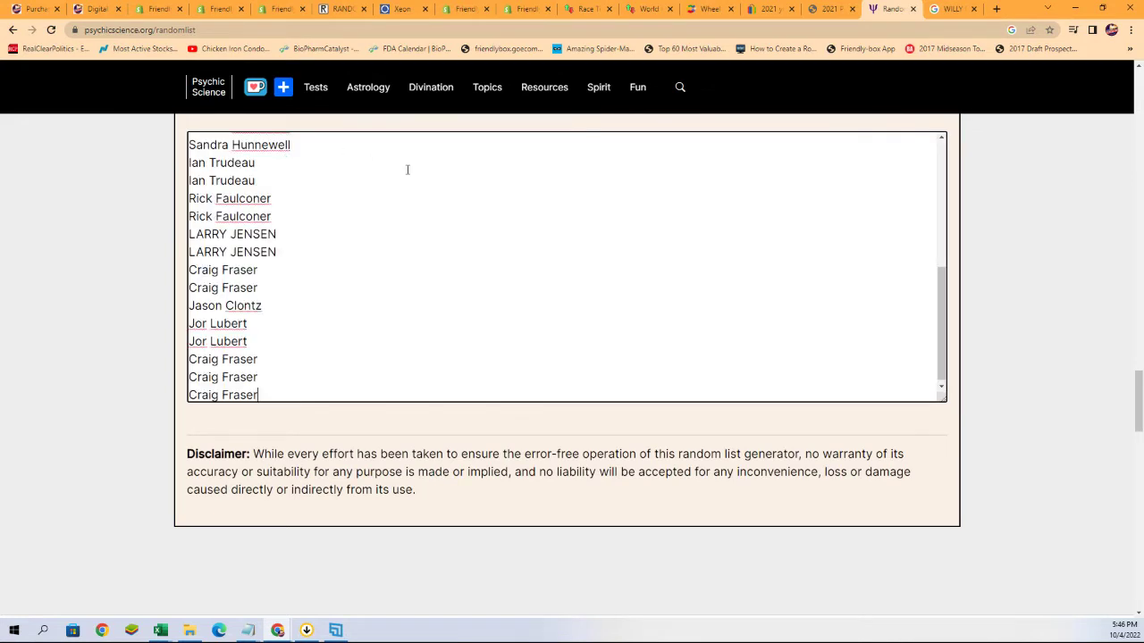
Try to randomize the participant names pasted into the generator's results box
scroll(944, 268, up, 4)
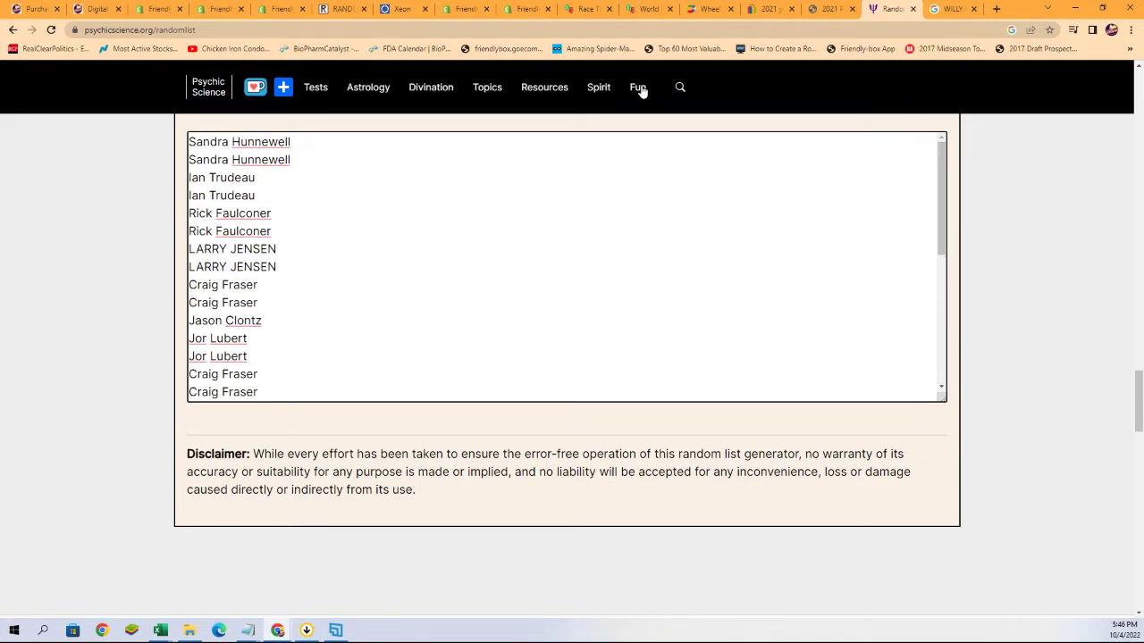
scroll(979, 285, up, 3)
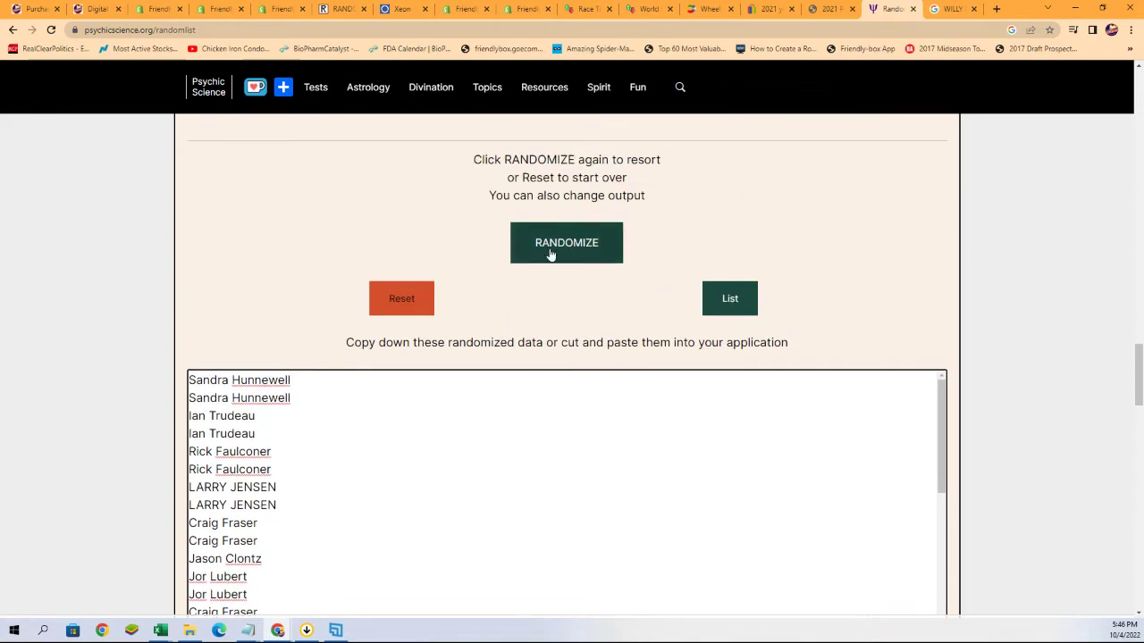
click(549, 253)
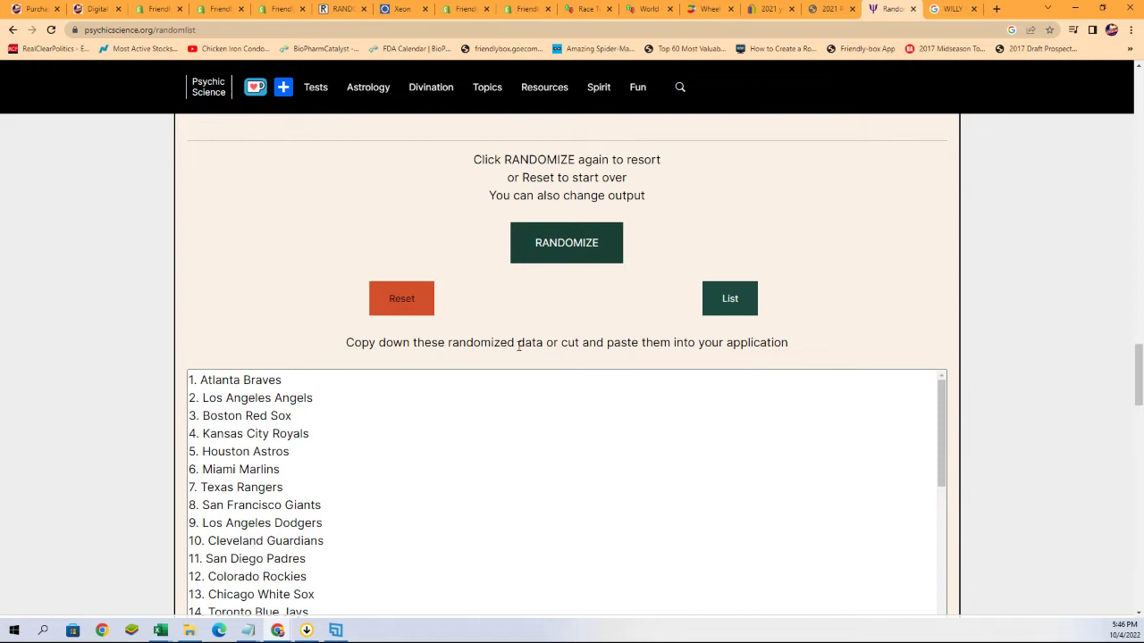
Examine the generator's randomized results, its input and output settings, and the available controls
scroll(503, 296, up, 1)
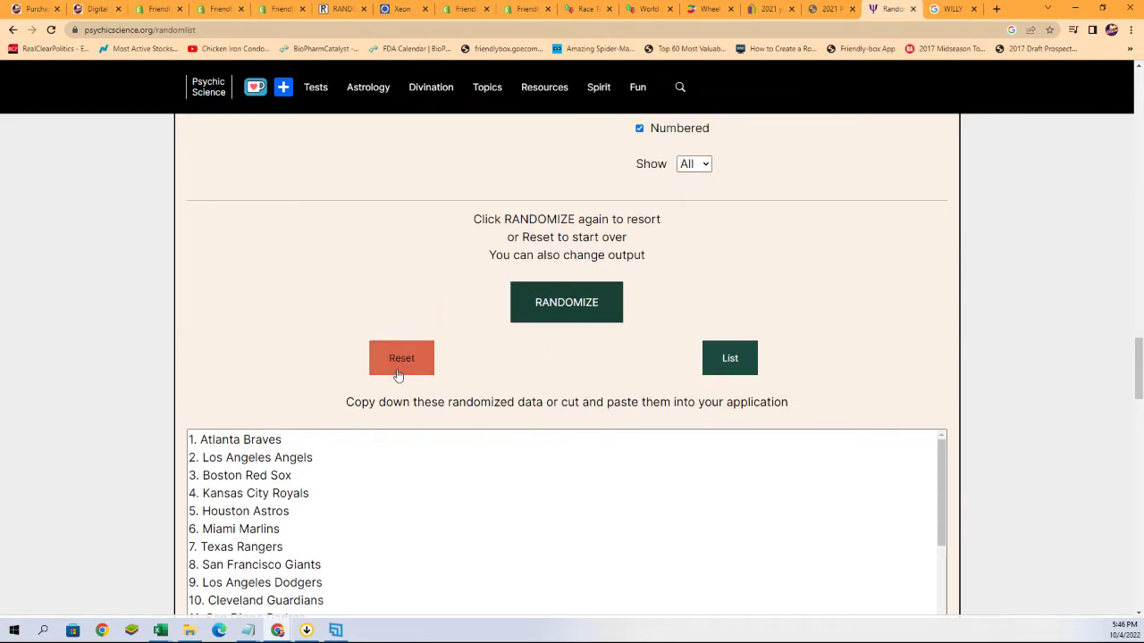
scroll(398, 371, down, 3)
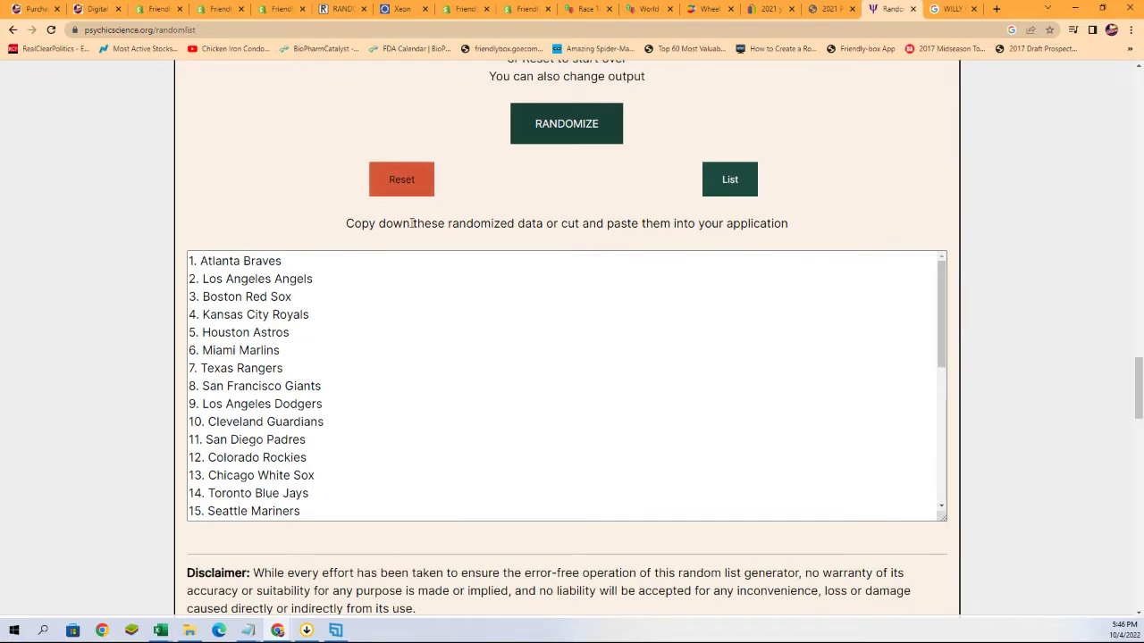
scroll(331, 225, up, 1)
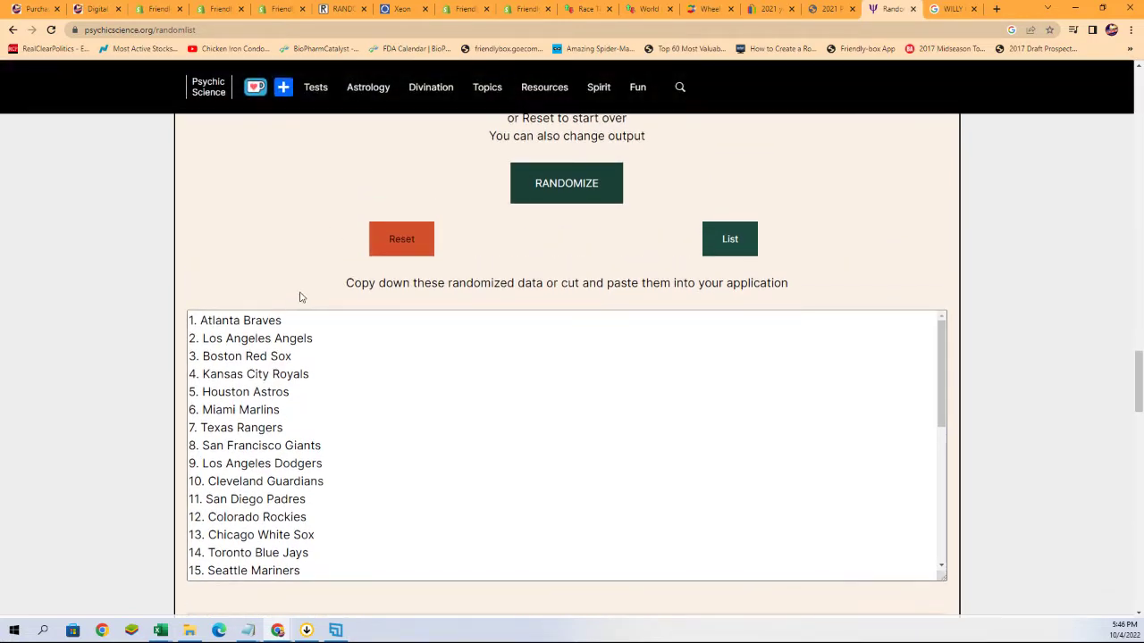
scroll(299, 295, up, 4)
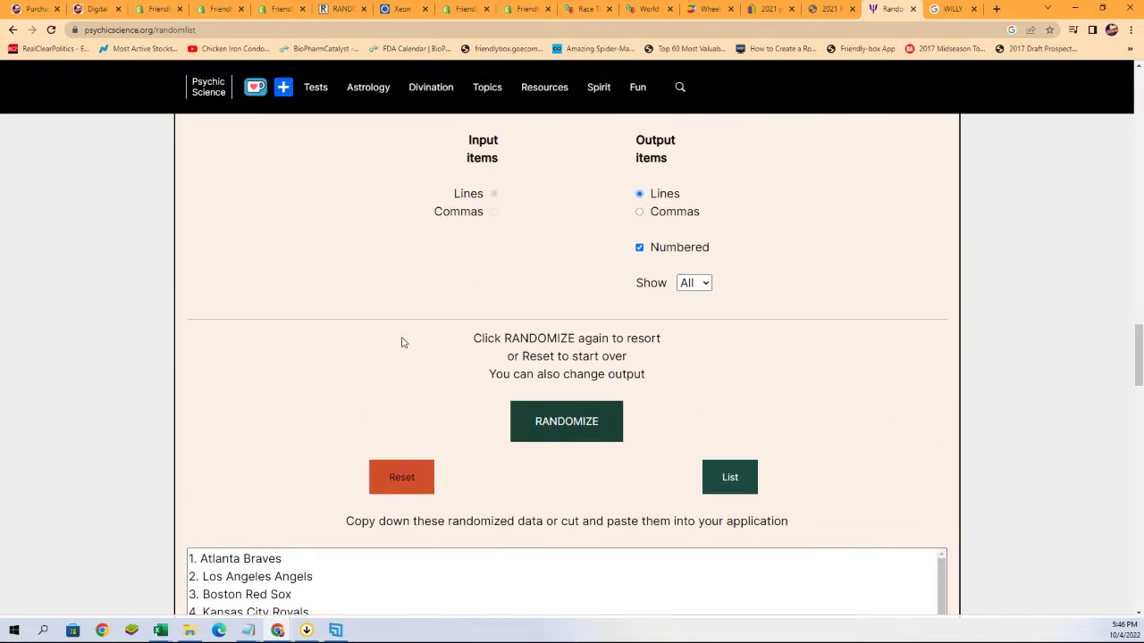
scroll(424, 337, up, 2)
scroll(411, 334, down, 4)
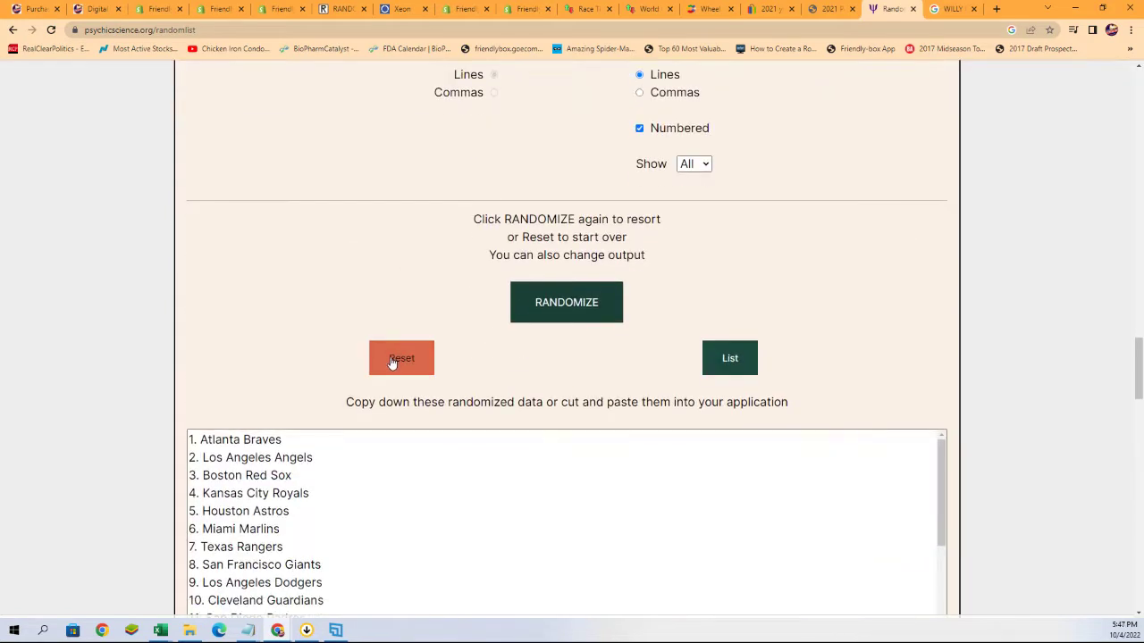
scroll(505, 373, down, 1)
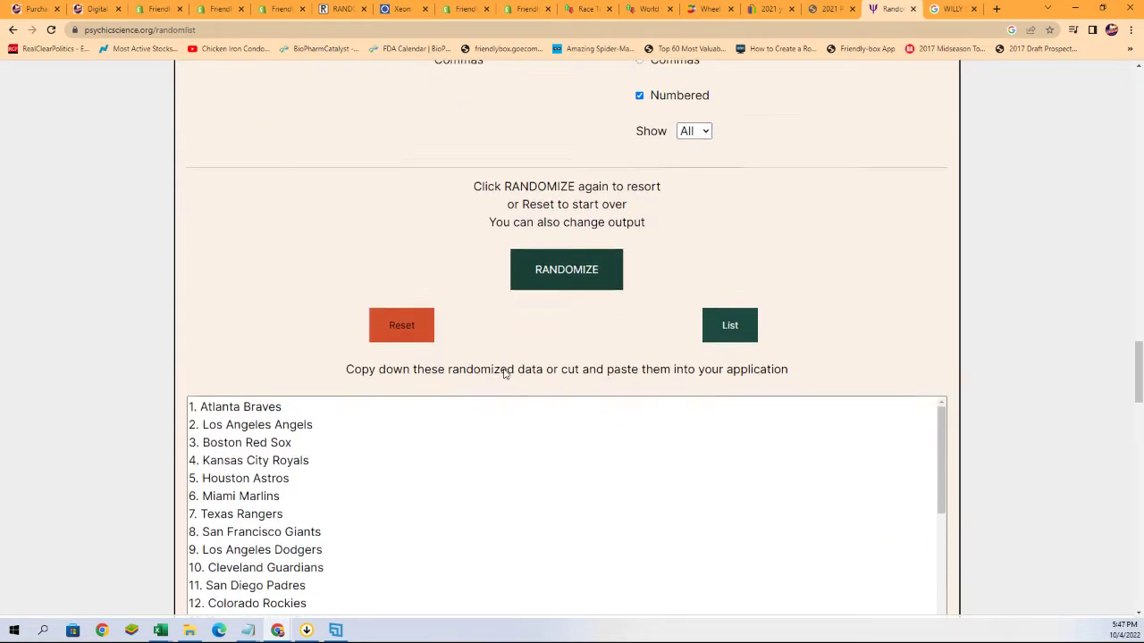
scroll(505, 373, down, 1)
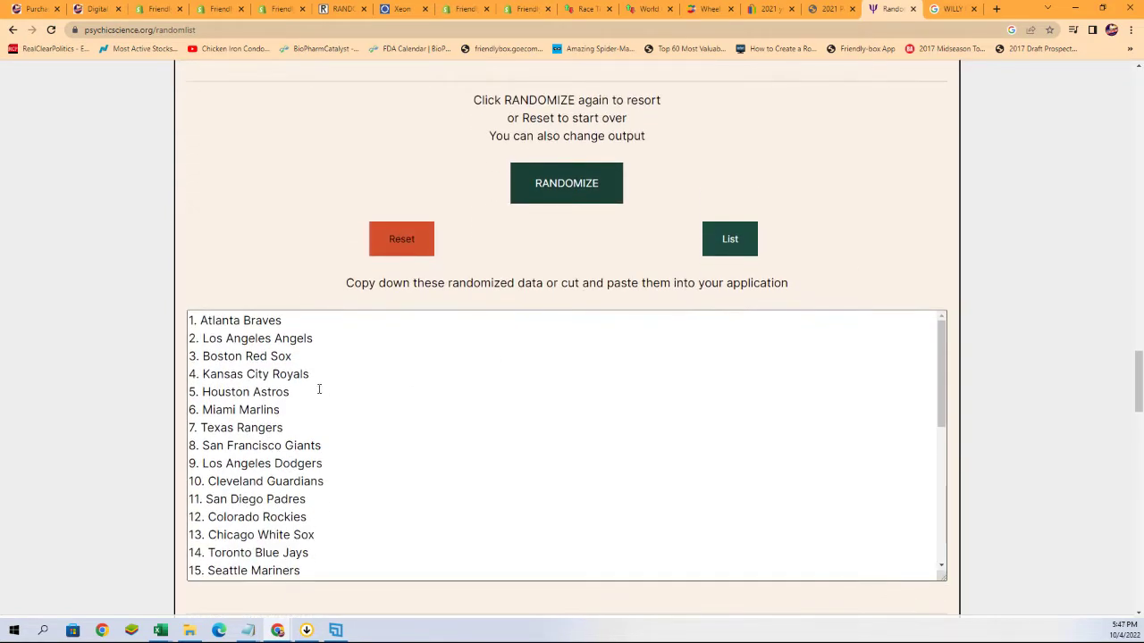
Reset the list generator and paste the copied participant names into a new custom list
click(411, 243)
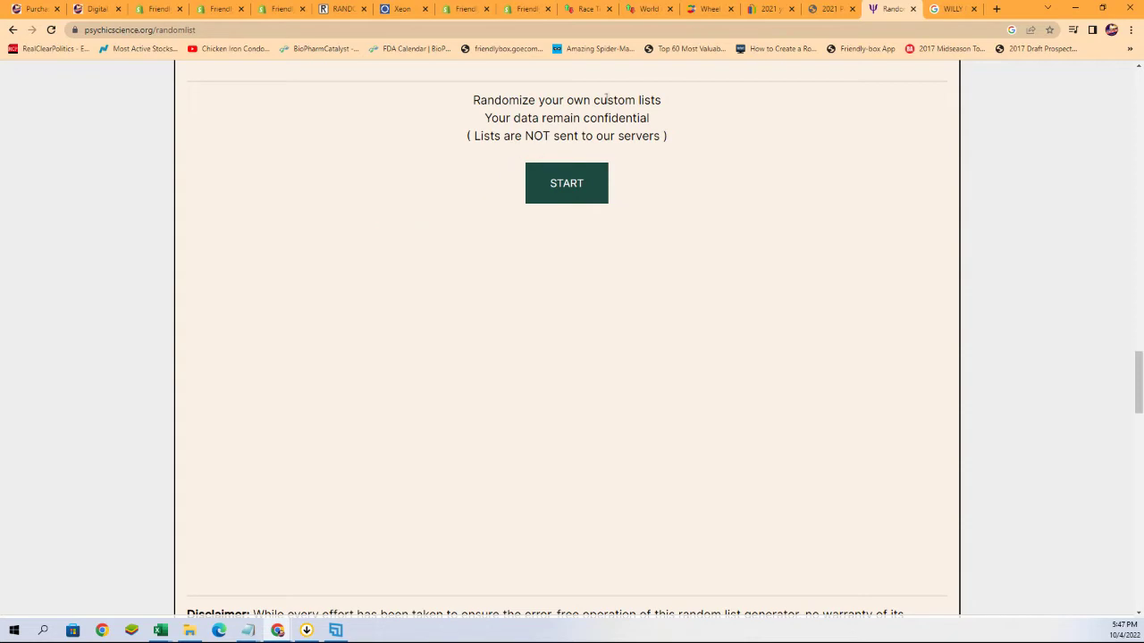
click(576, 195)
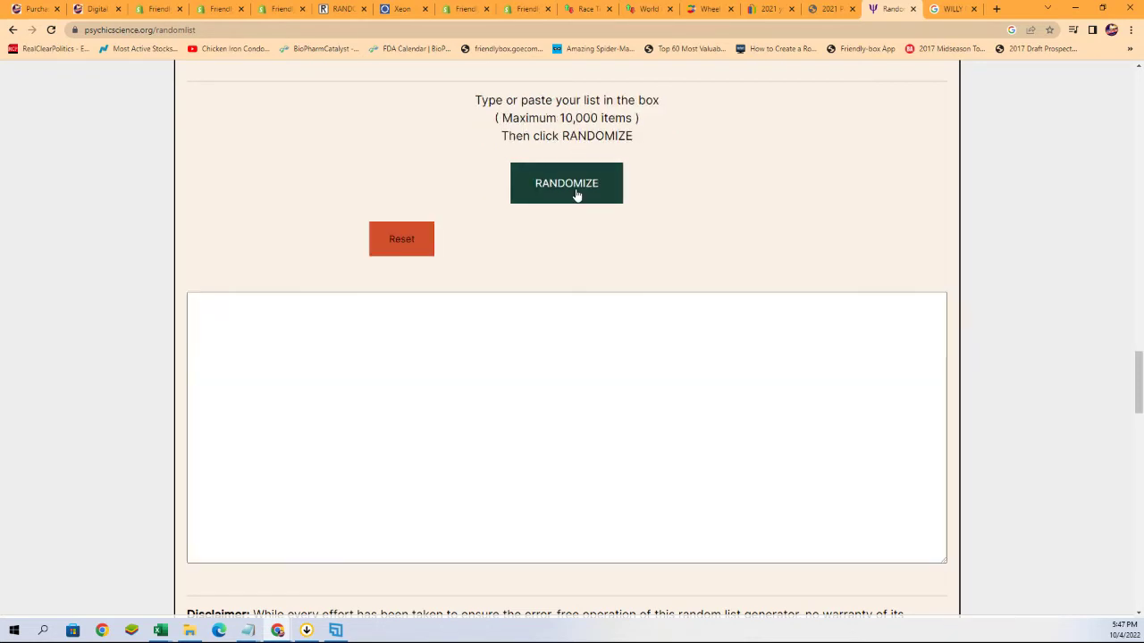
click(212, 313)
right_click(213, 307)
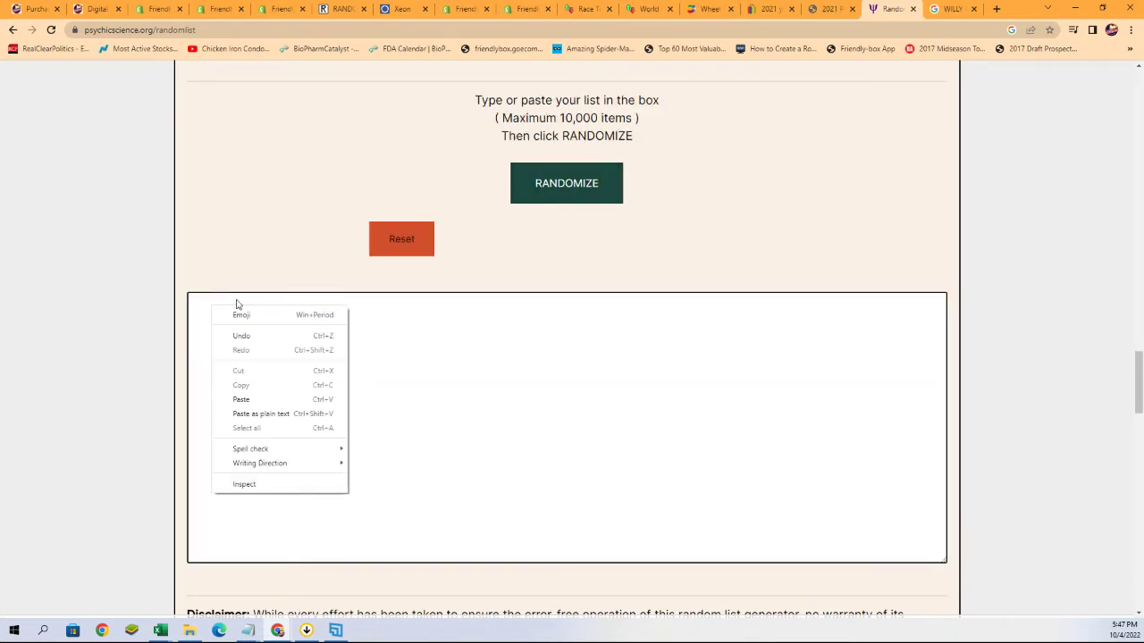
click(243, 399)
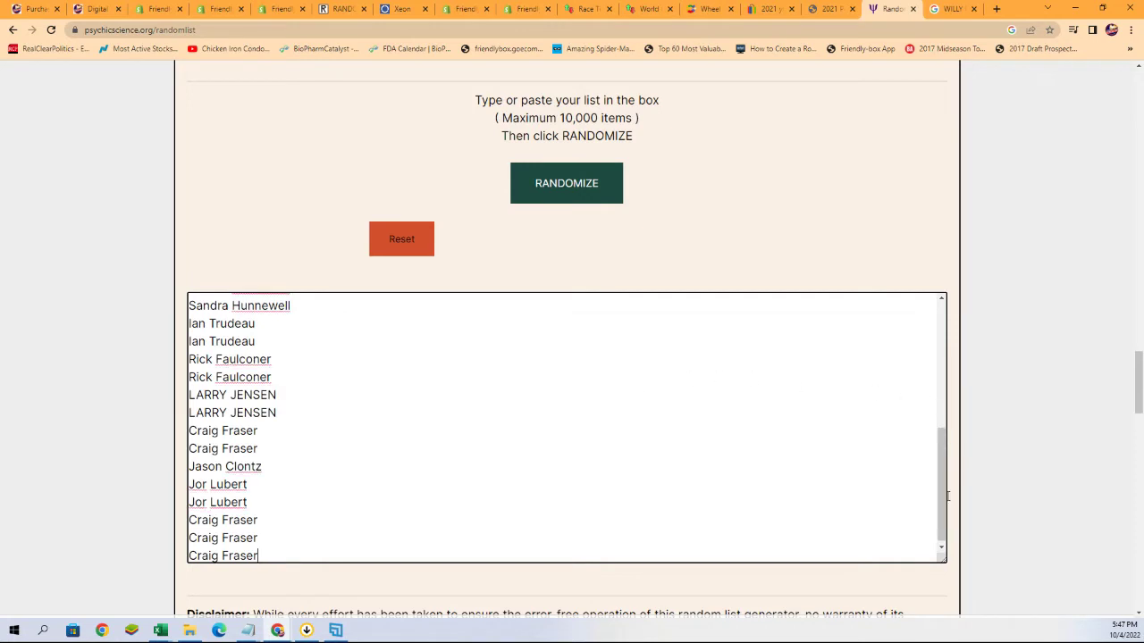
scroll(941, 480, up, 1)
drag(941, 480, 922, 381)
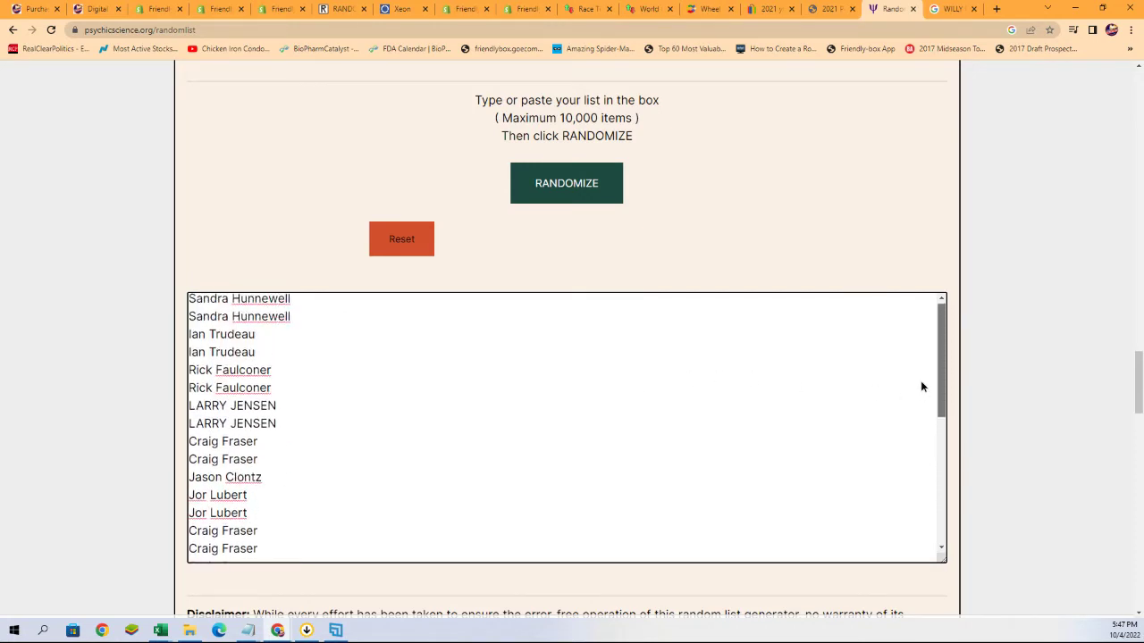
Randomize the new participant list repeatedly
click(568, 183)
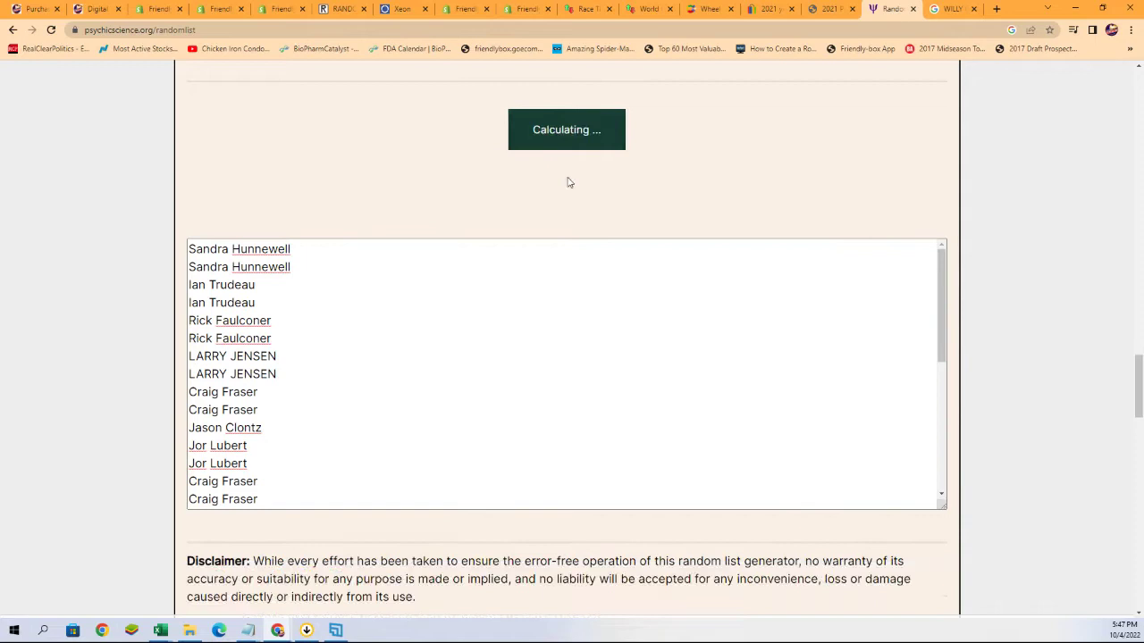
click(554, 184)
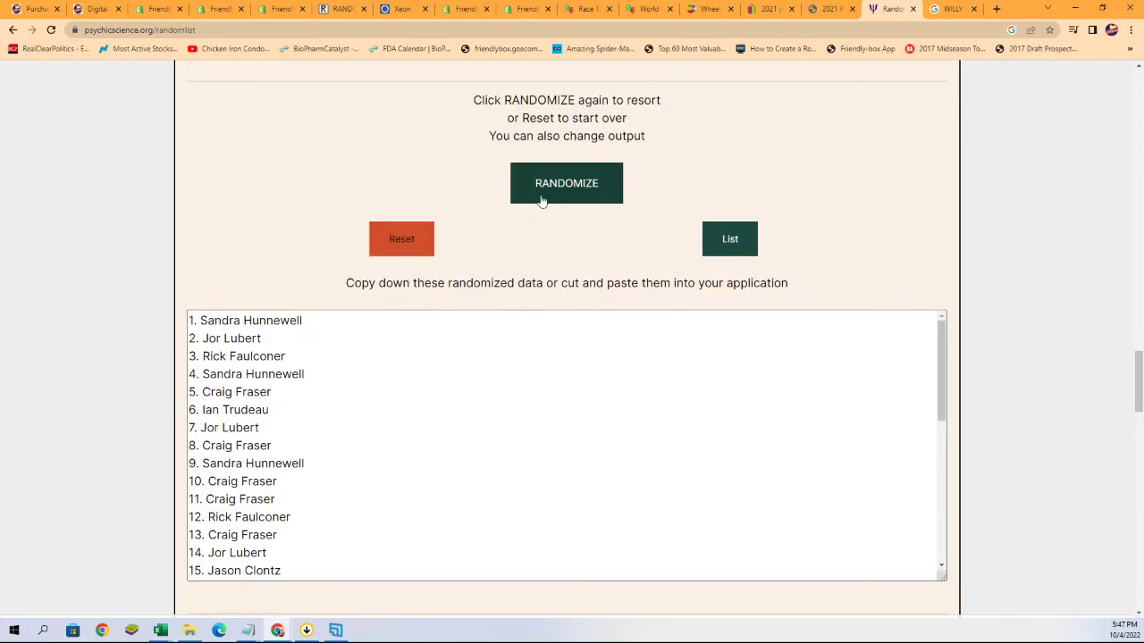
click(543, 188)
click(545, 189)
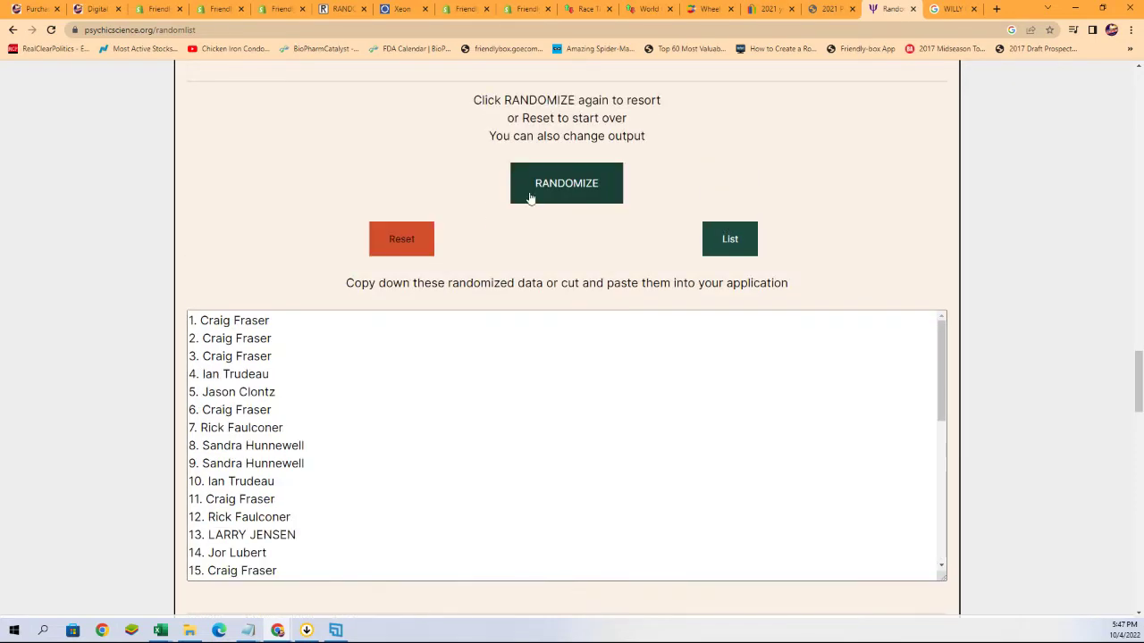
click(536, 195)
click(554, 192)
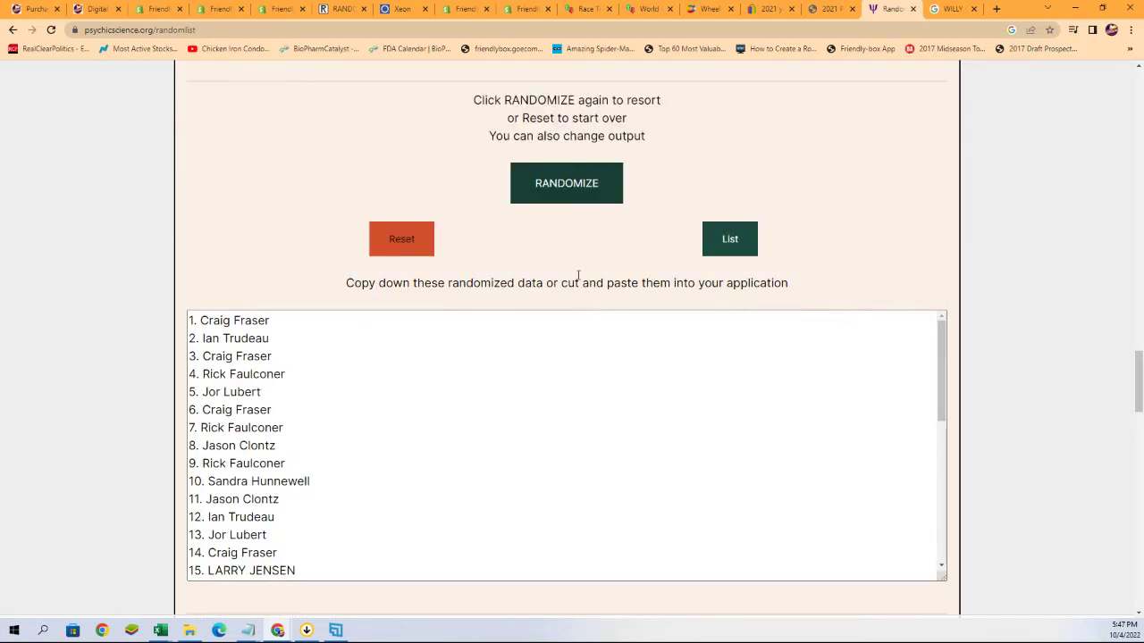
click(564, 174)
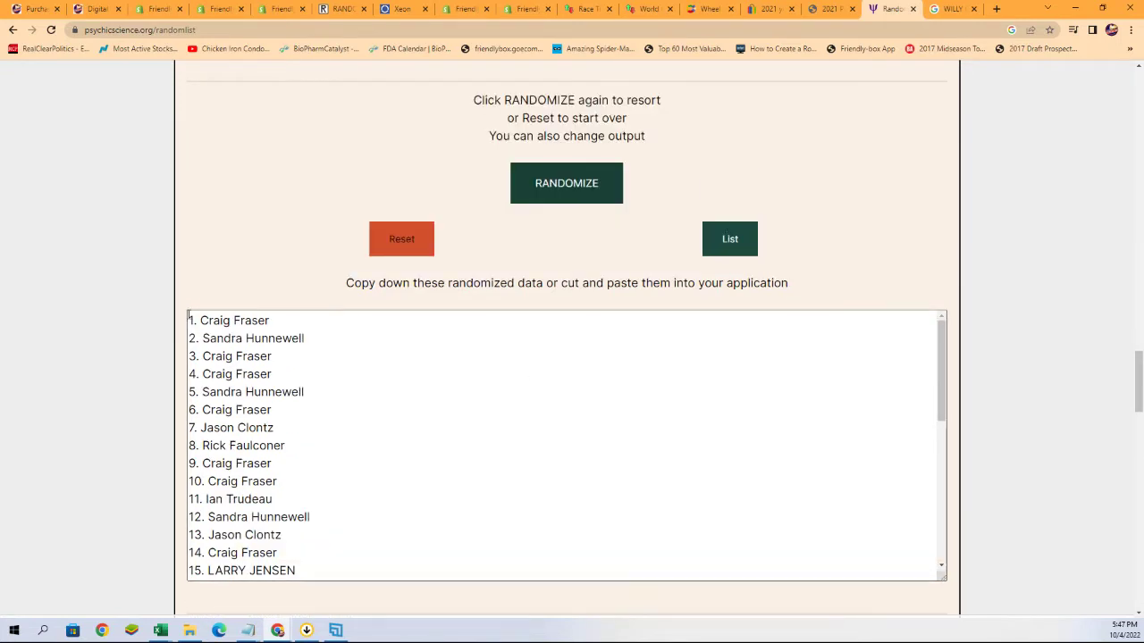
Copy all 32 numbered entries of the randomized participant list from the generator's results, leaving out the footer text
click(189, 320)
drag(189, 320, 313, 507)
right_click(251, 480)
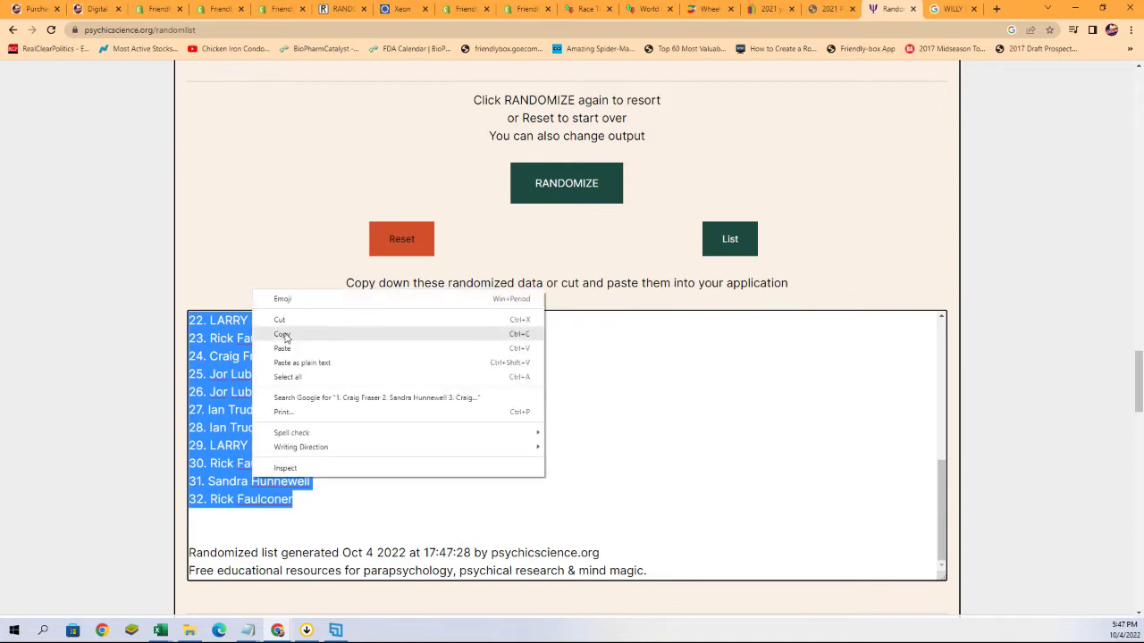
click(285, 338)
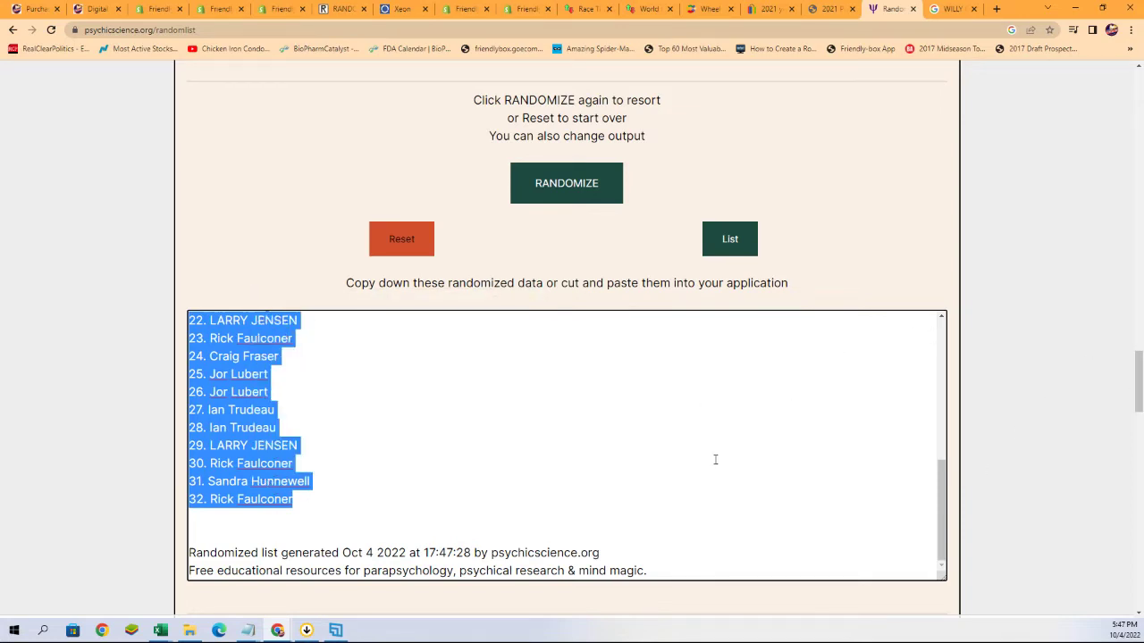
scroll(715, 459, down, 1)
scroll(649, 442, up, 5)
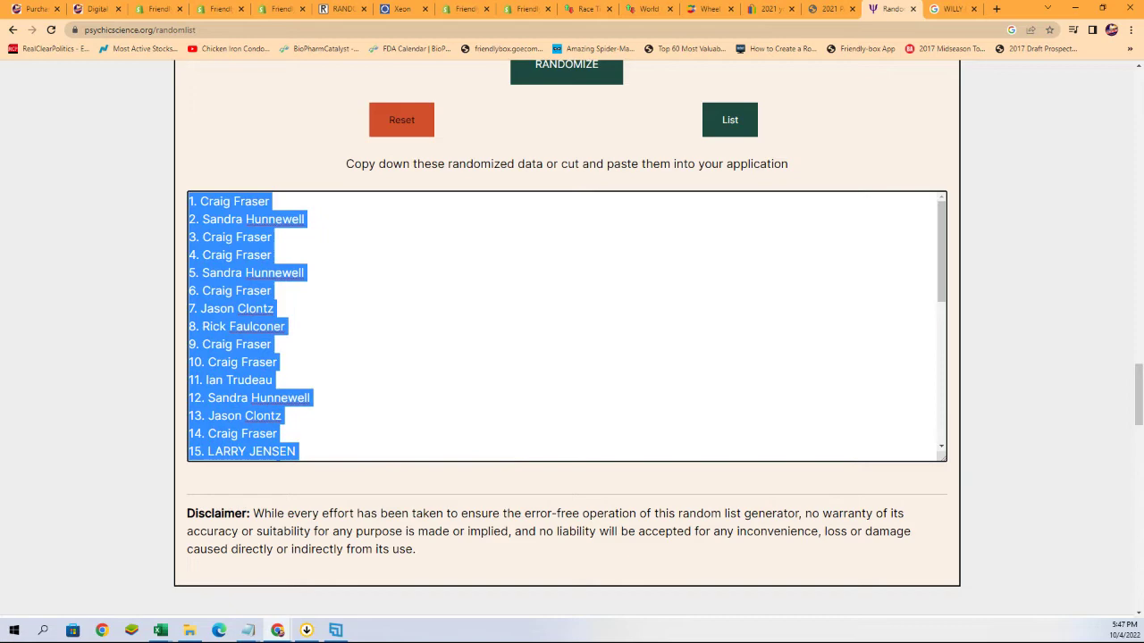
Switch to Excel and paste the copied participant list as Text under OWNER NAMES, starting in cell A2
key(alt+Tab)
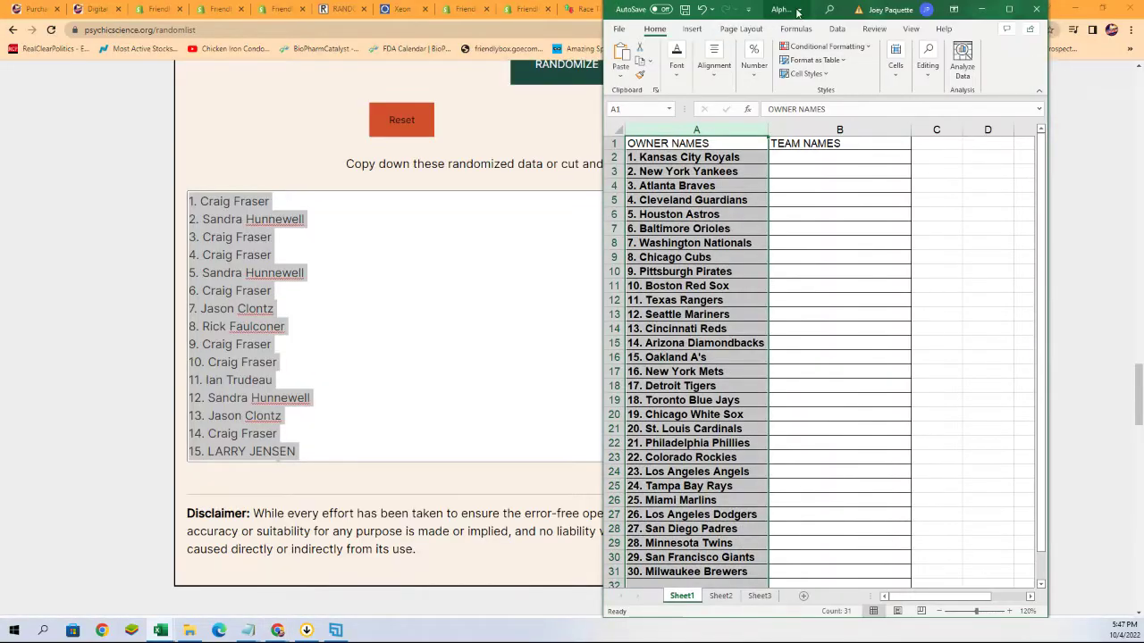
key(super+Down)
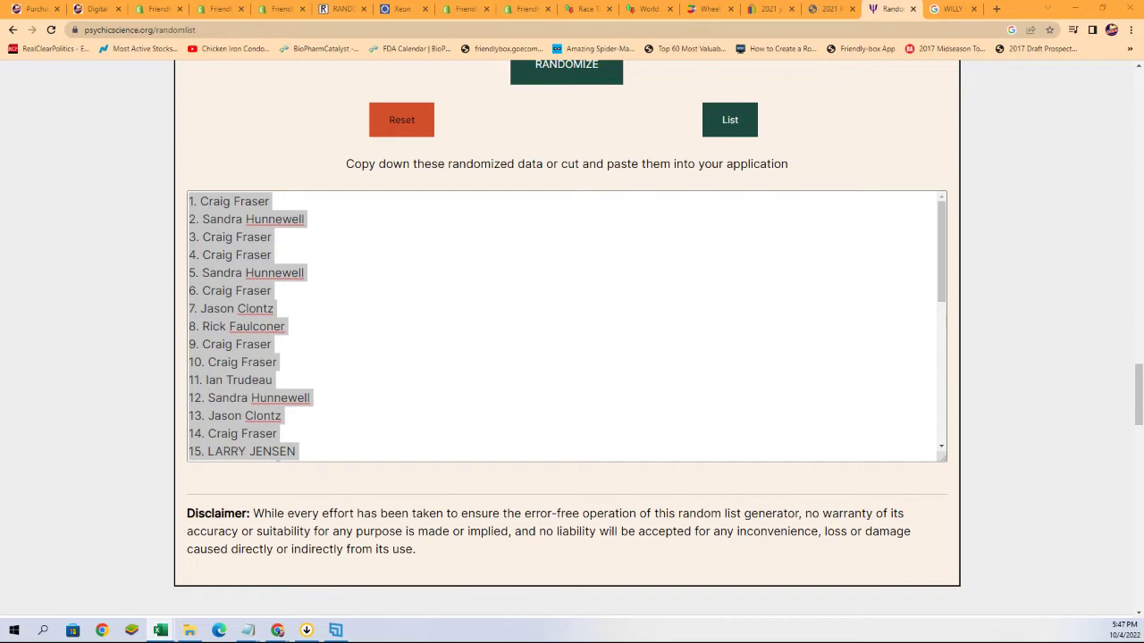
key(alt+Tab)
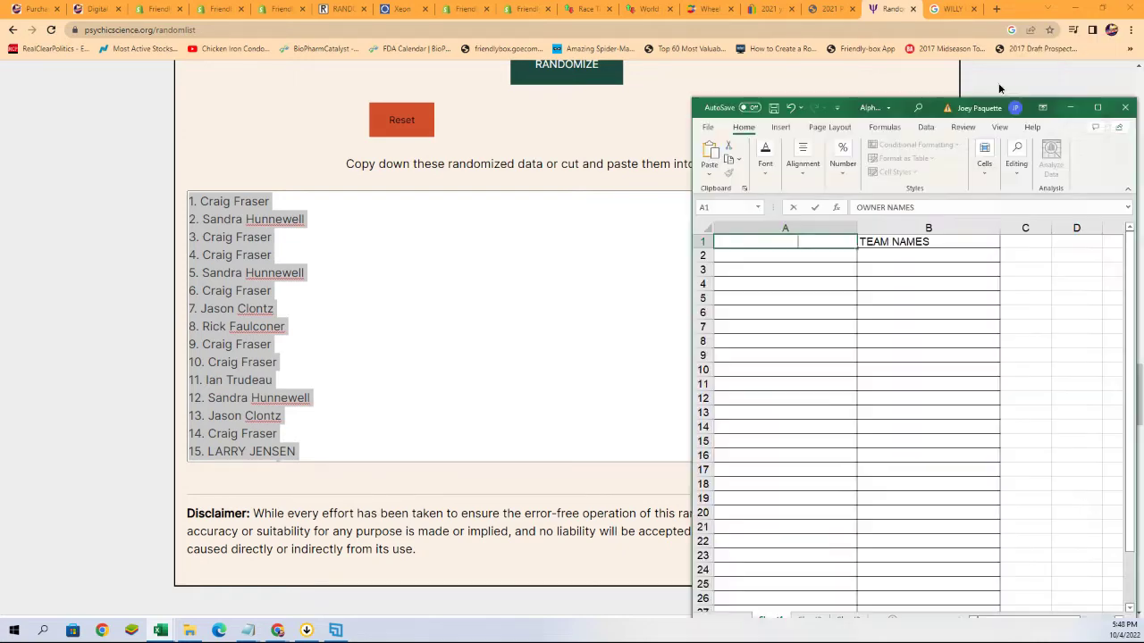
drag(903, 90, 722, 2)
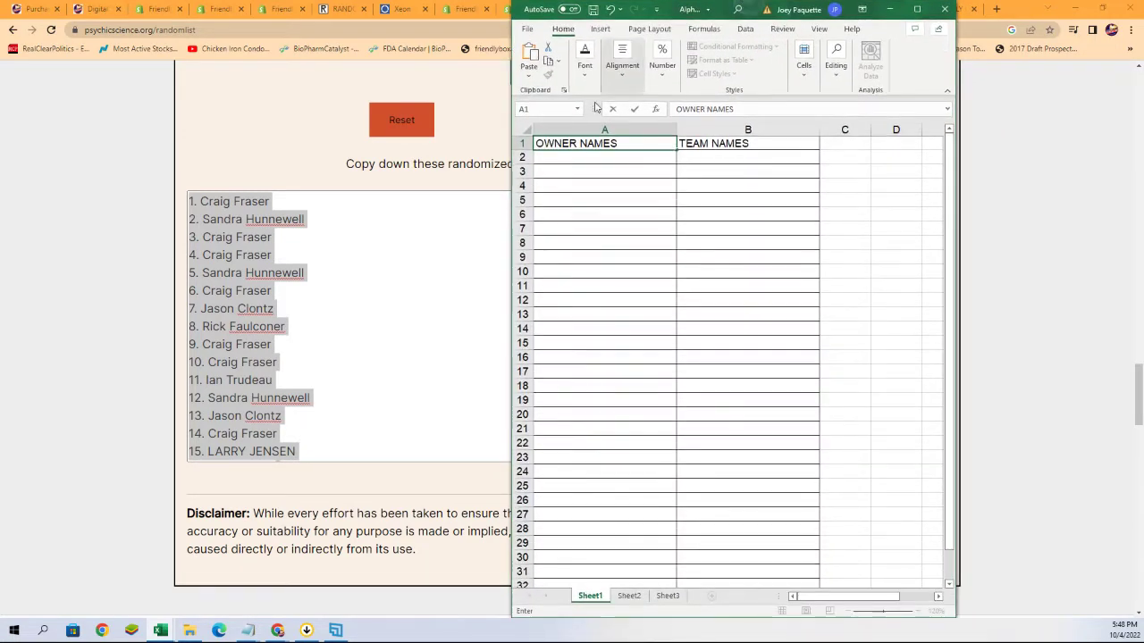
right_click(579, 157)
click(626, 236)
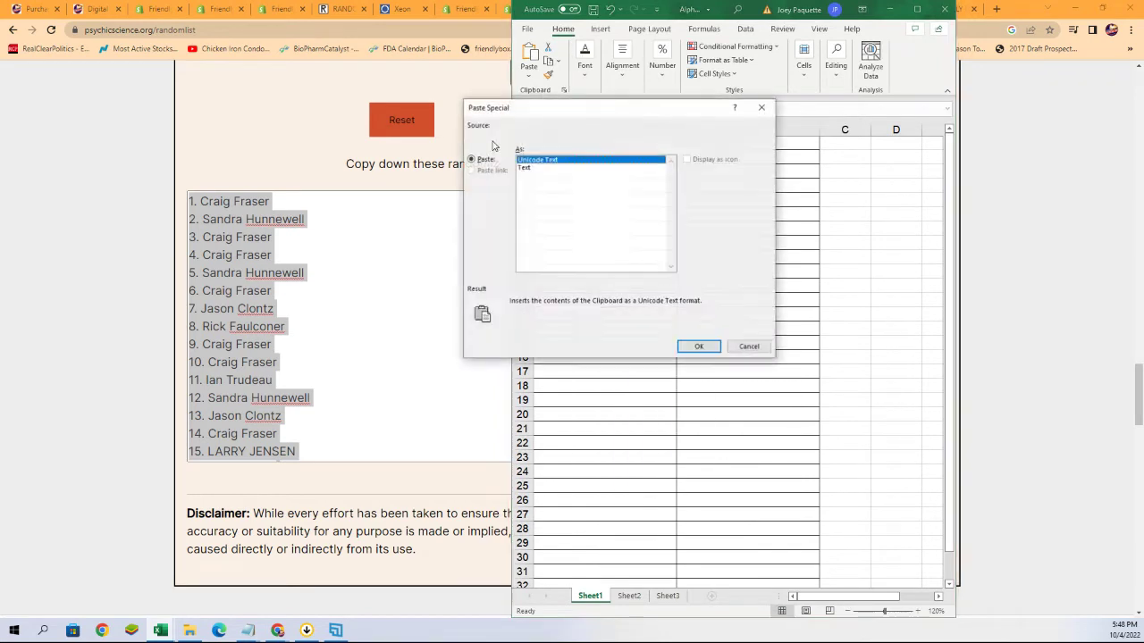
click(536, 167)
click(699, 347)
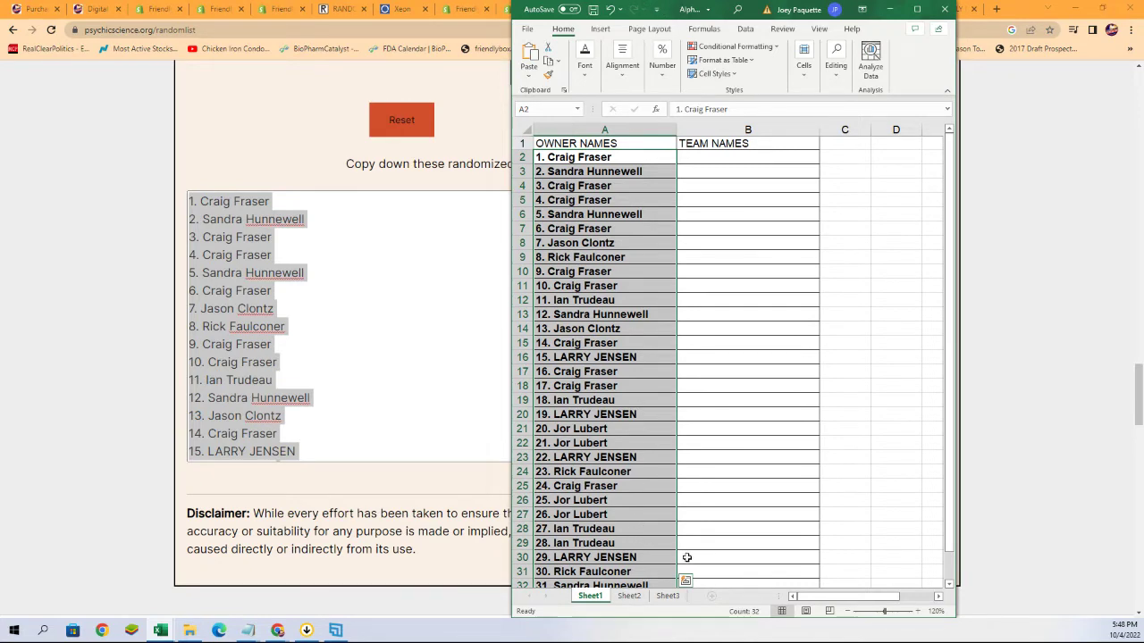
Zoom the worksheet out to 110% and compare the pasted owner list with the generator's results
scroll(683, 508, down, 1)
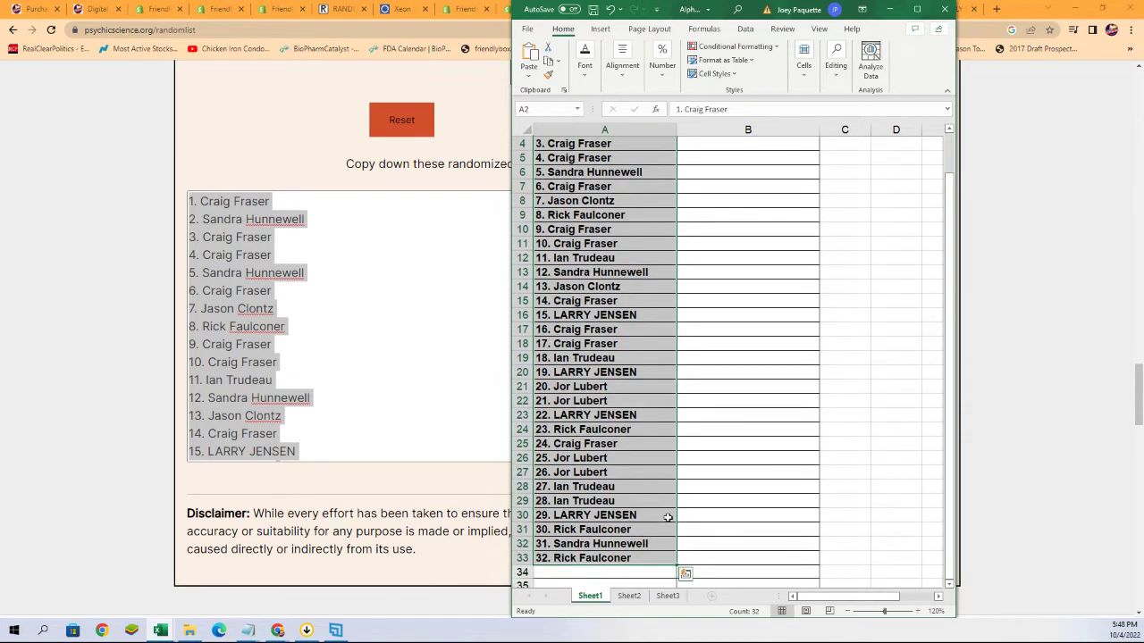
click(848, 611)
scroll(366, 345, down, 5)
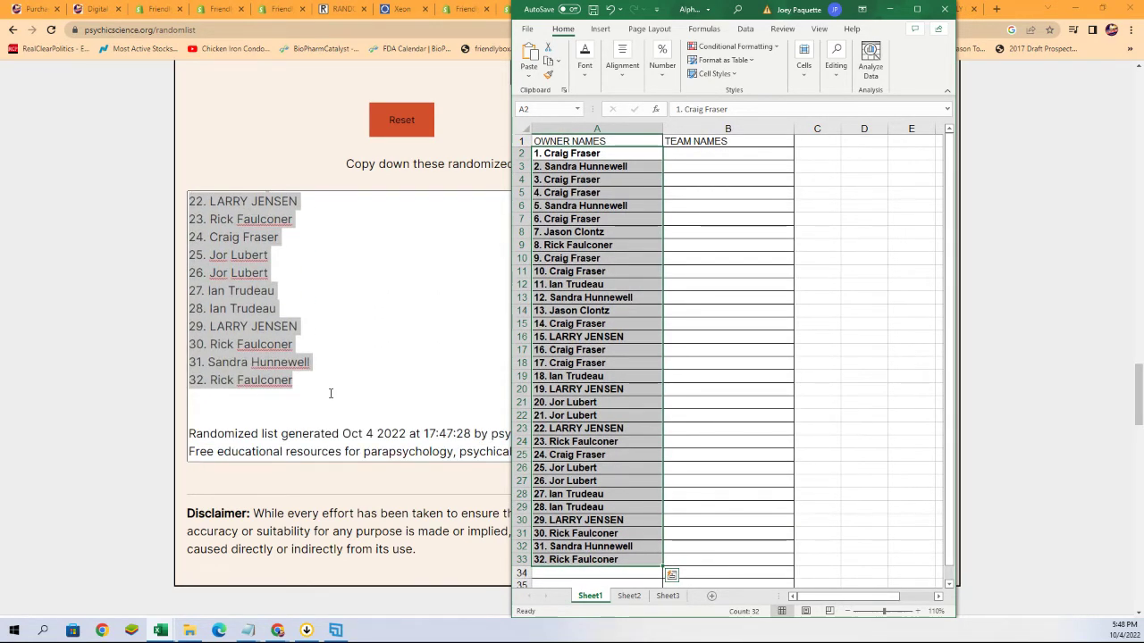
scroll(328, 402, up, 5)
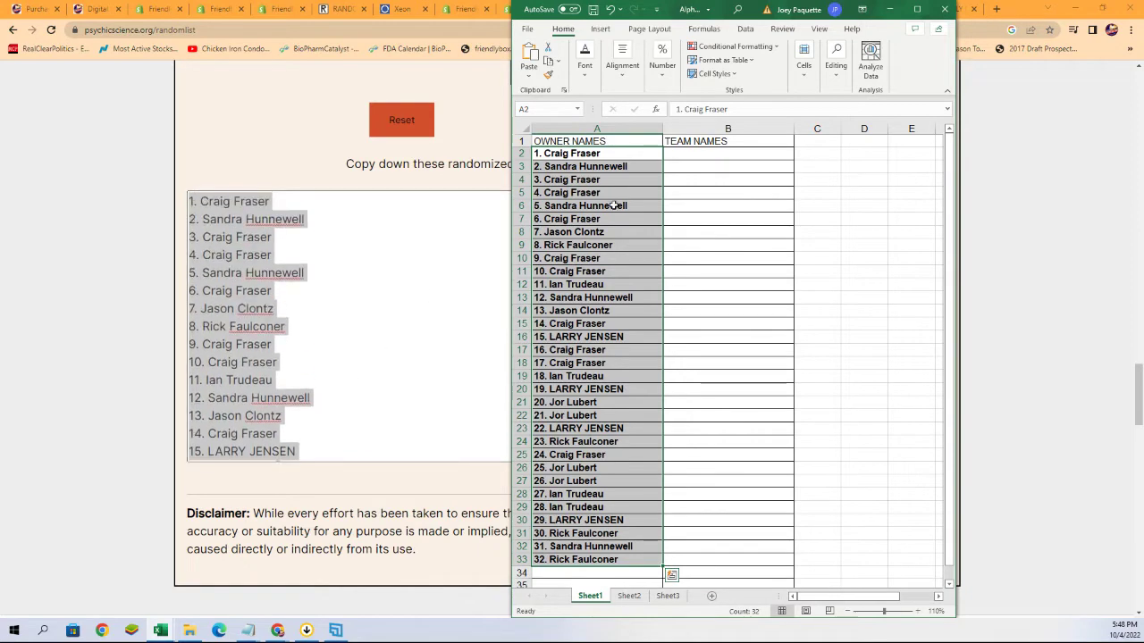
click(708, 155)
scroll(462, 191, up, 3)
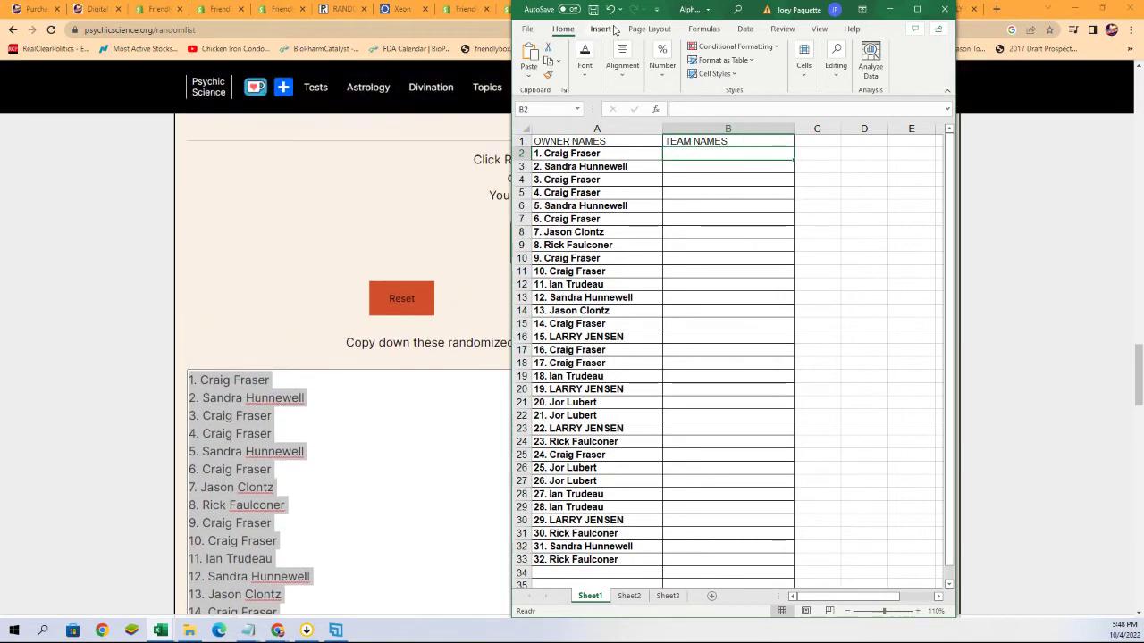
drag(722, 7, 904, 7)
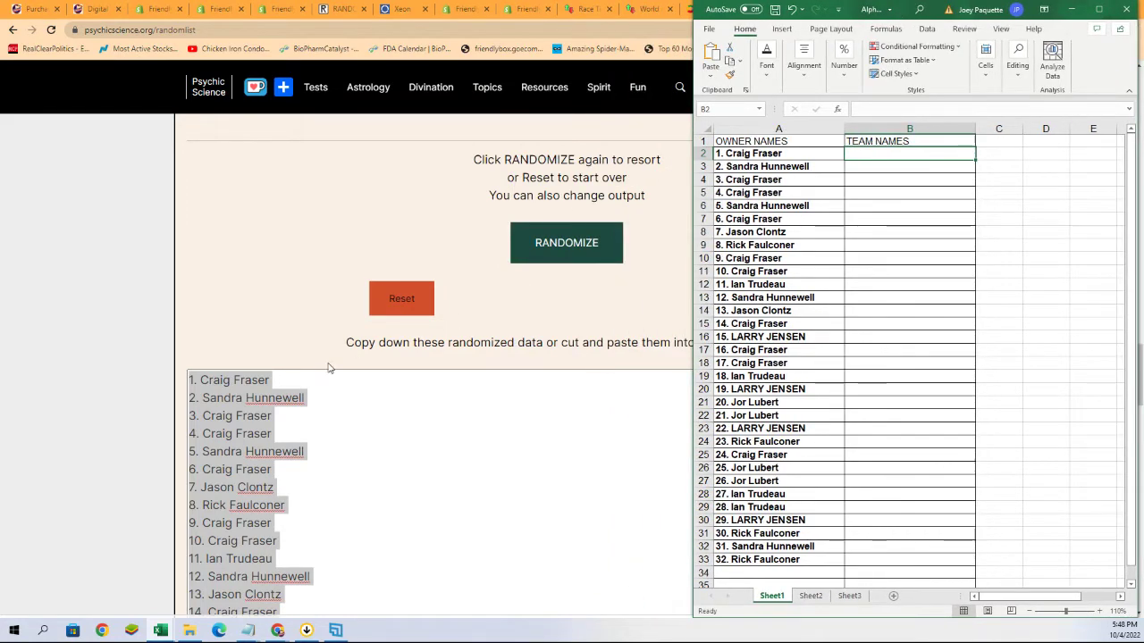
Reset the list generator and copy the team names from Arizona Cardinals to Washington Commanders in Notepad
click(406, 304)
click(564, 250)
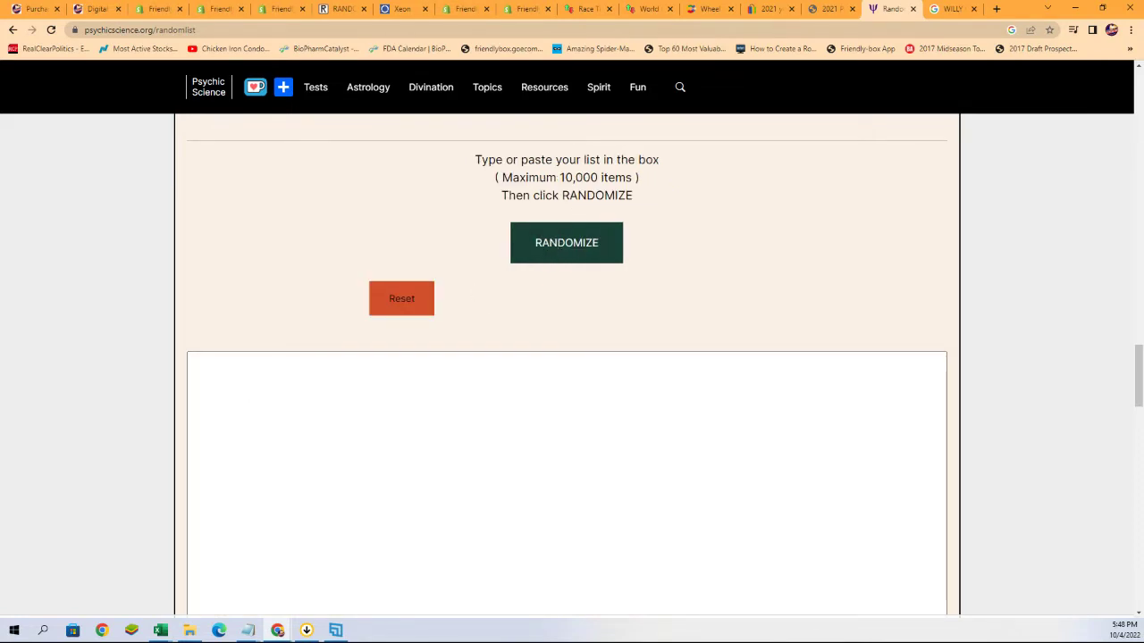
key(alt+Tab)
scroll(786, 444, down, 6)
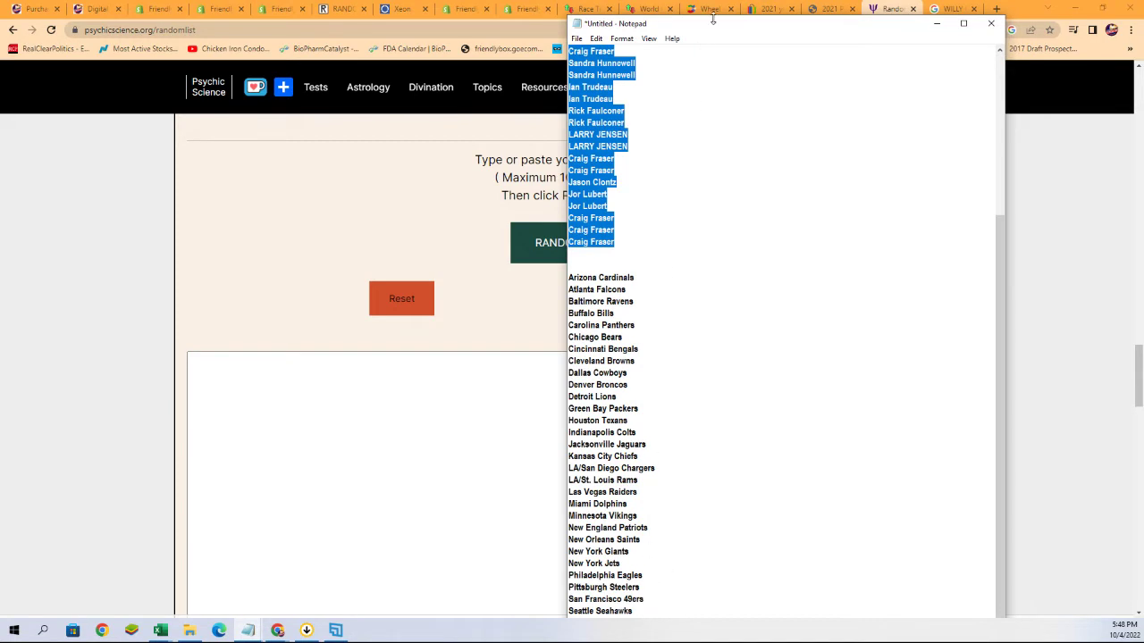
drag(713, 17, 712, 2)
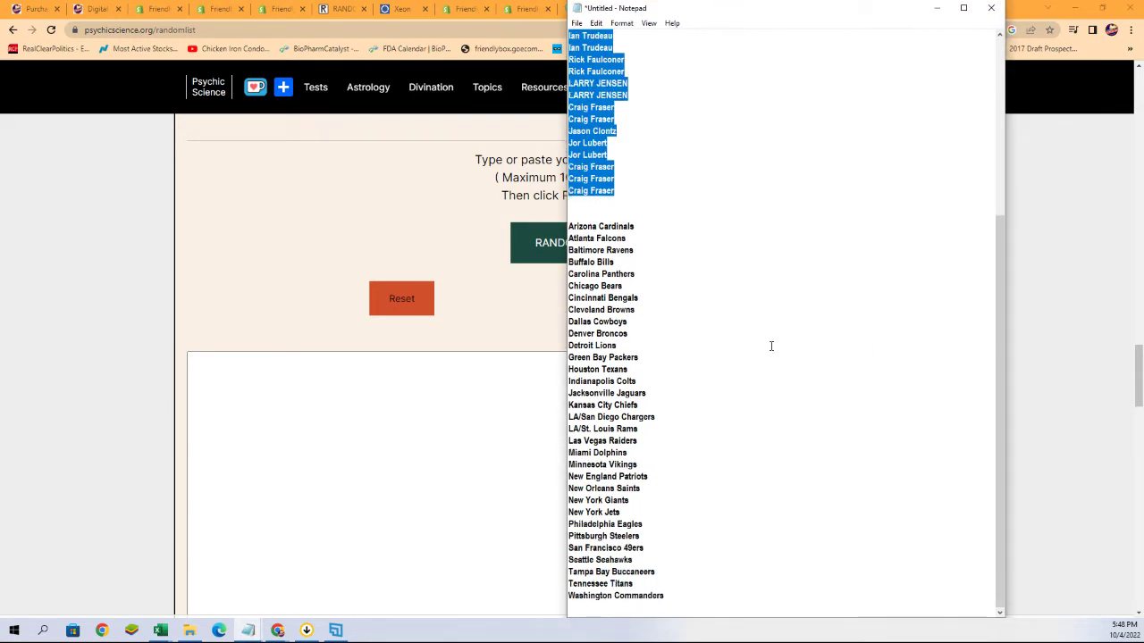
drag(666, 596, 634, 586)
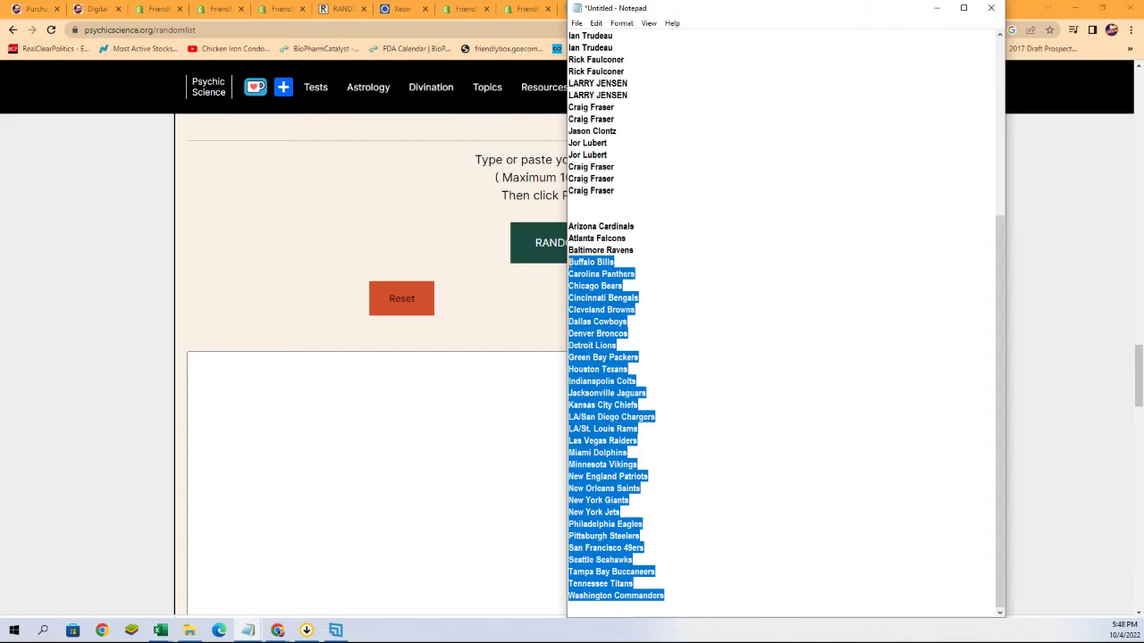
drag(581, 262, 581, 226)
right_click(581, 238)
click(629, 281)
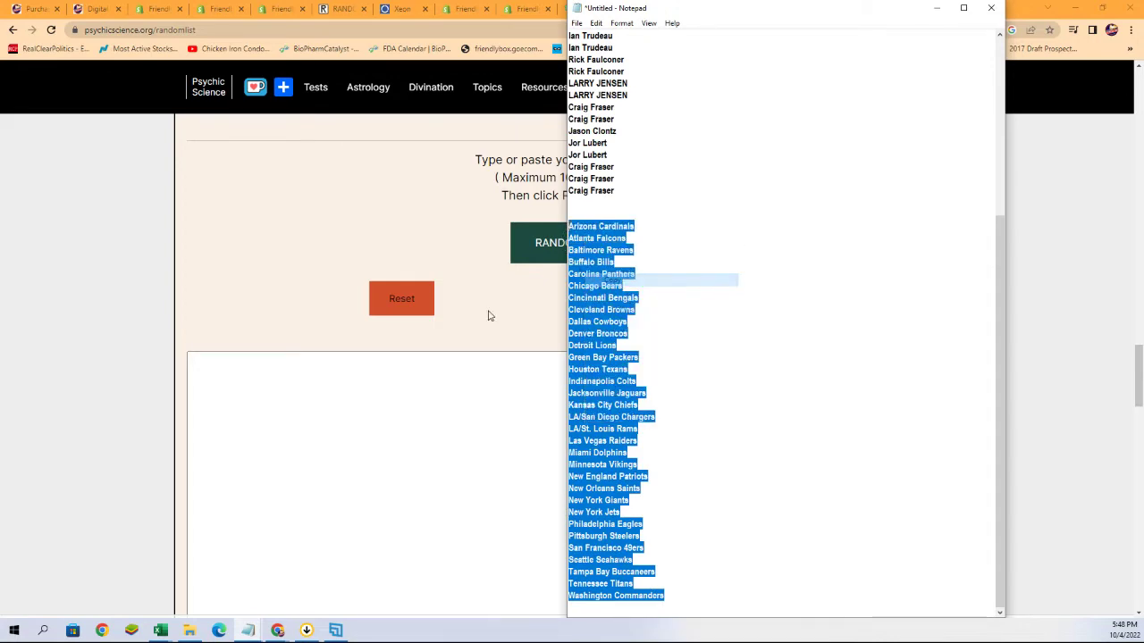
Paste the copied football team names into the generator's empty list box
click(322, 385)
right_click(298, 384)
click(324, 475)
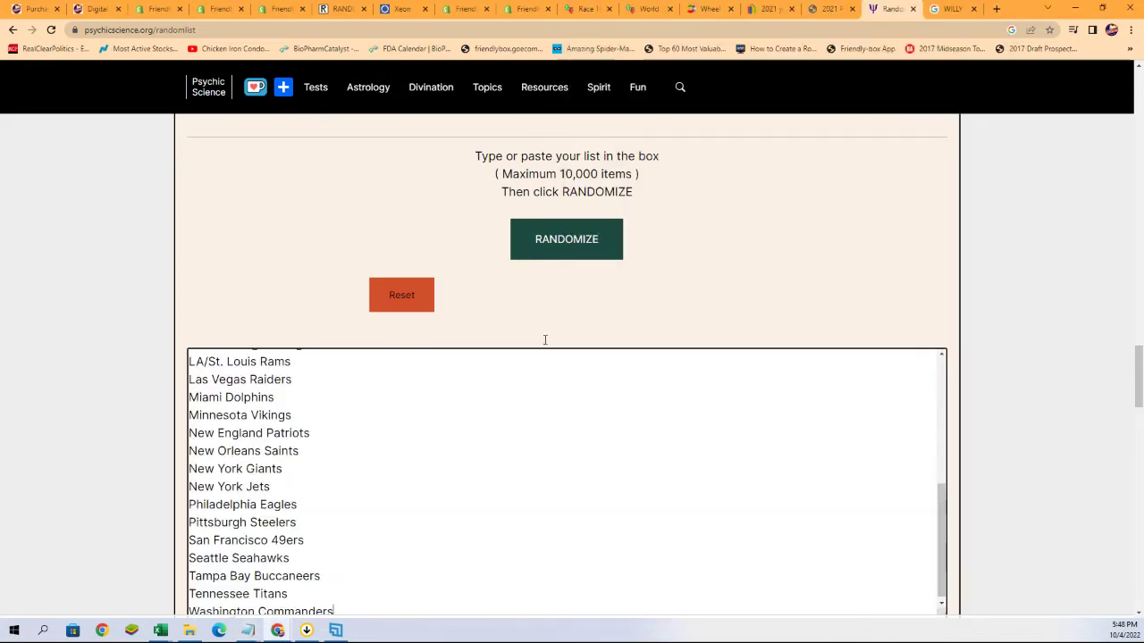
scroll(1008, 429, down, 4)
scroll(587, 450, up, 3)
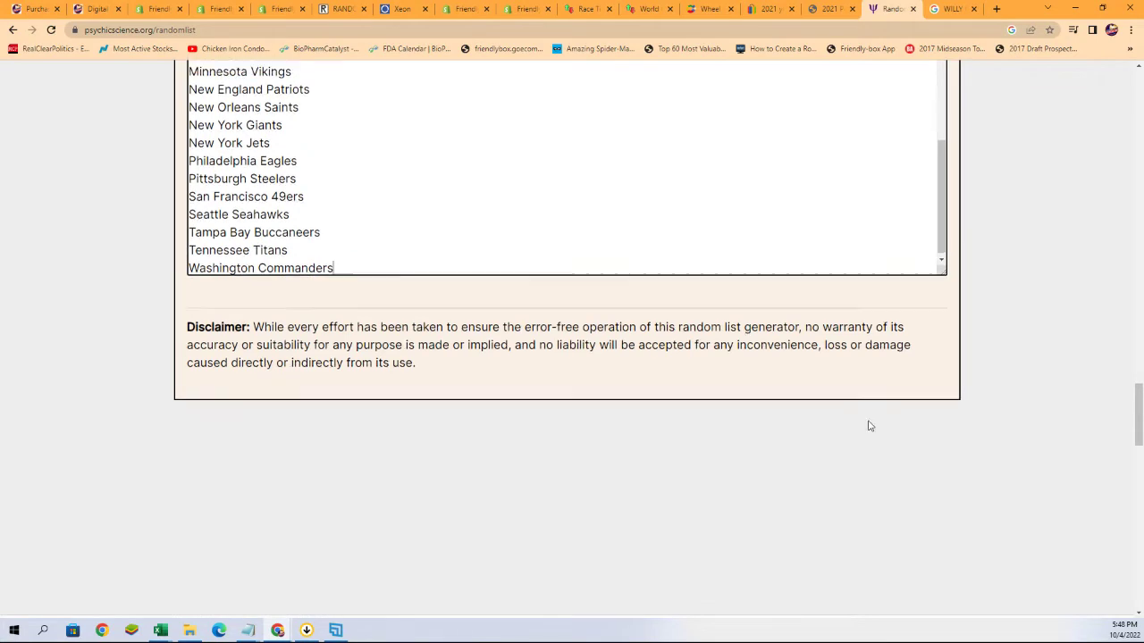
Randomize the football team list repeatedly, checking the full results after the first run
click(567, 182)
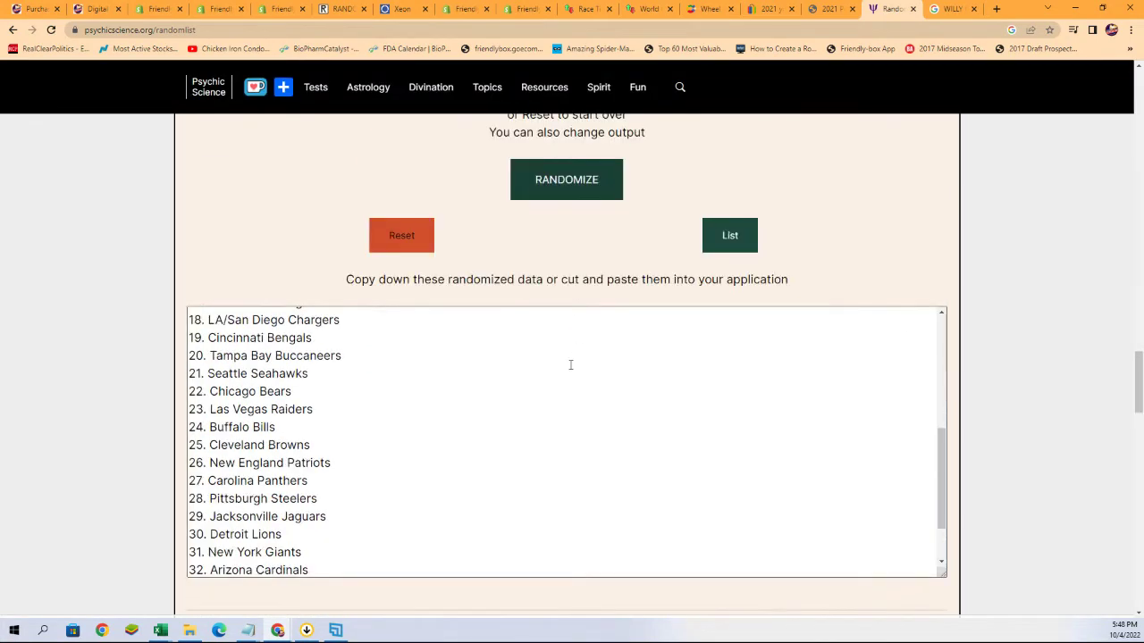
scroll(204, 351, up, 4)
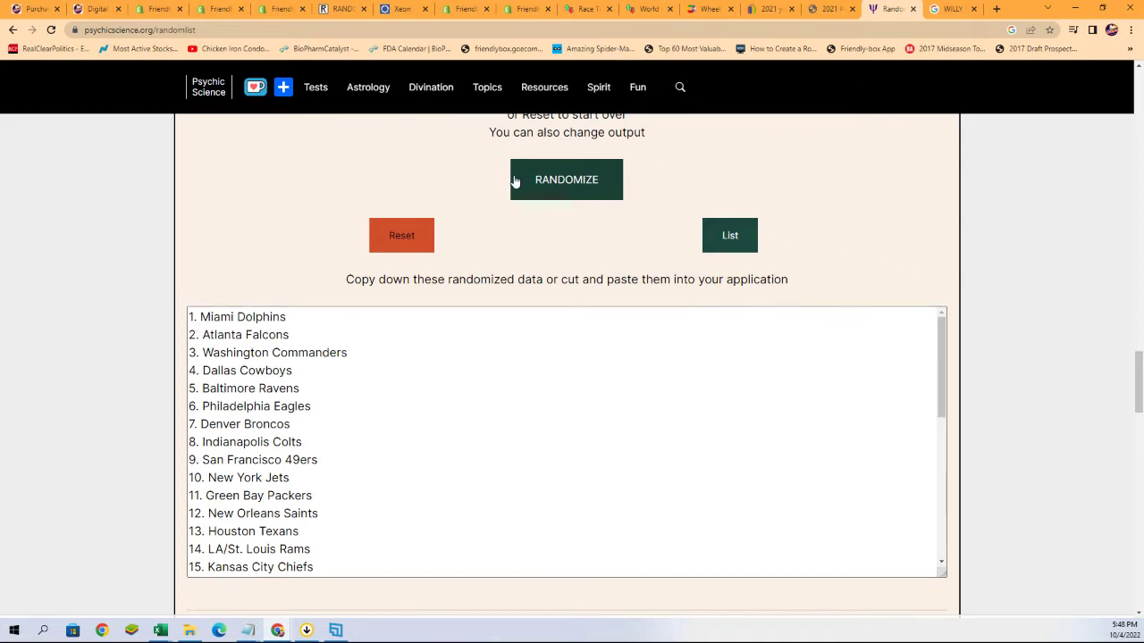
scroll(677, 369, down, 4)
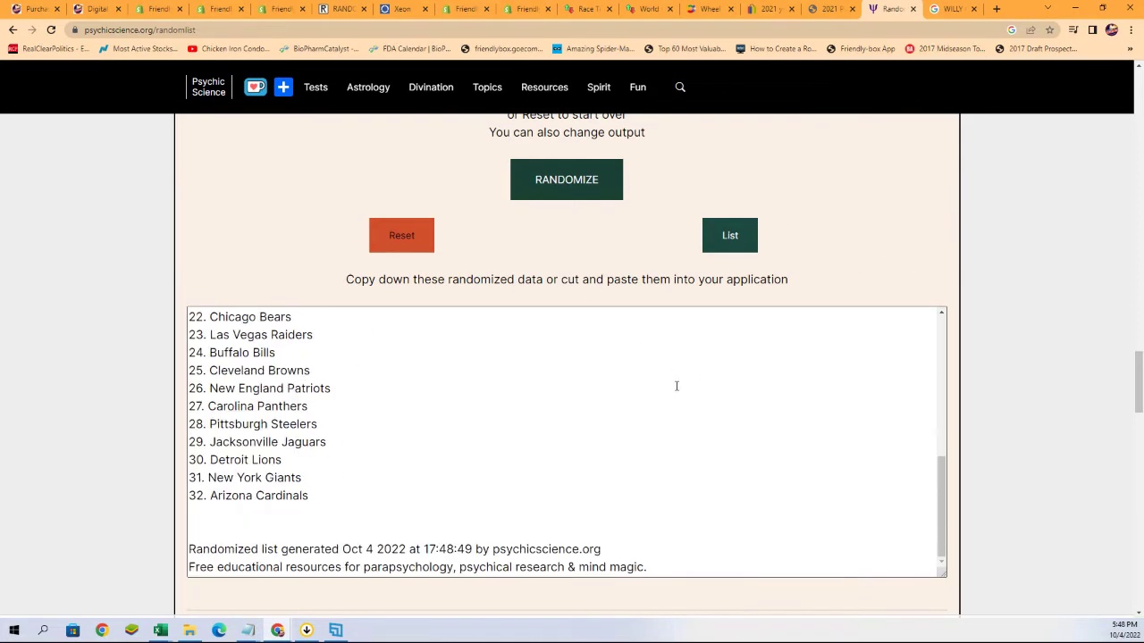
scroll(676, 385, up, 6)
scroll(950, 326, down, 2)
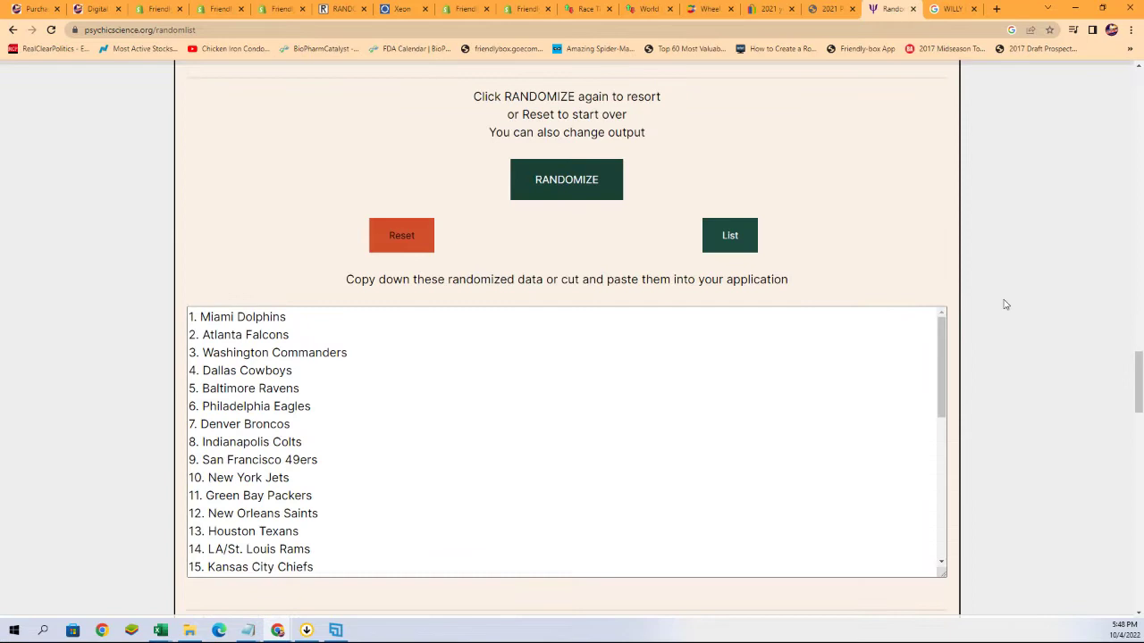
click(549, 183)
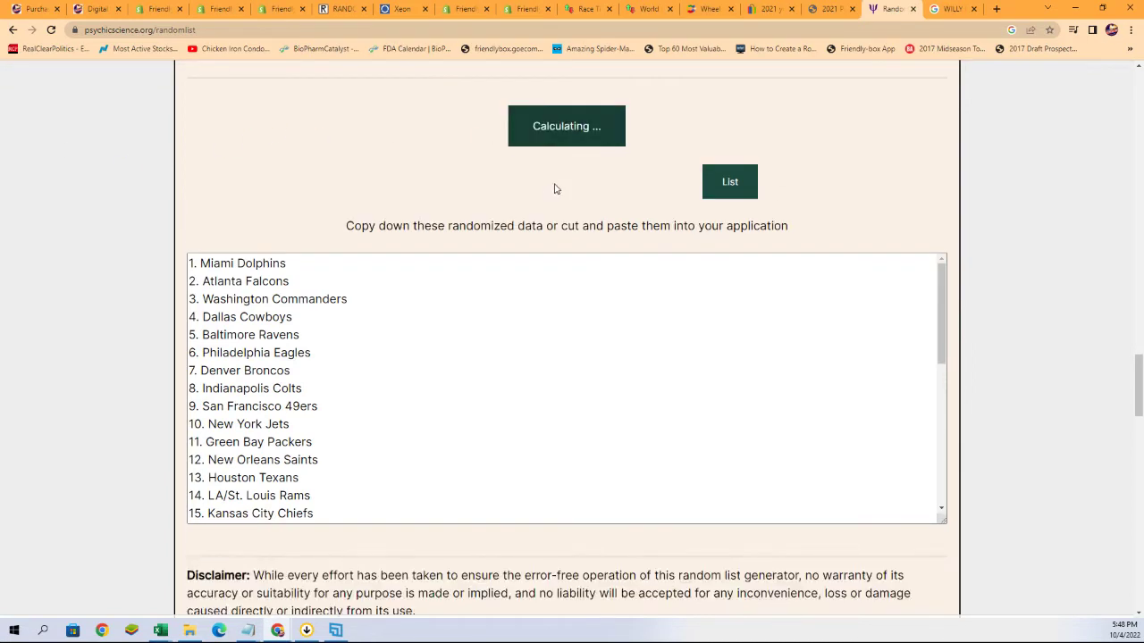
click(566, 181)
click(566, 182)
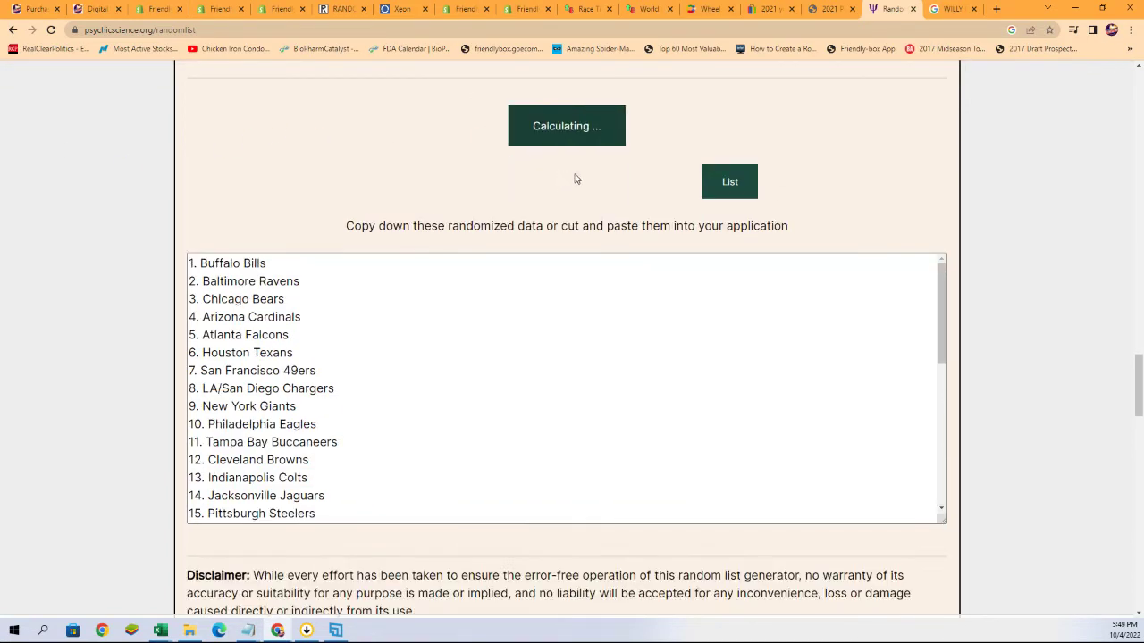
click(554, 187)
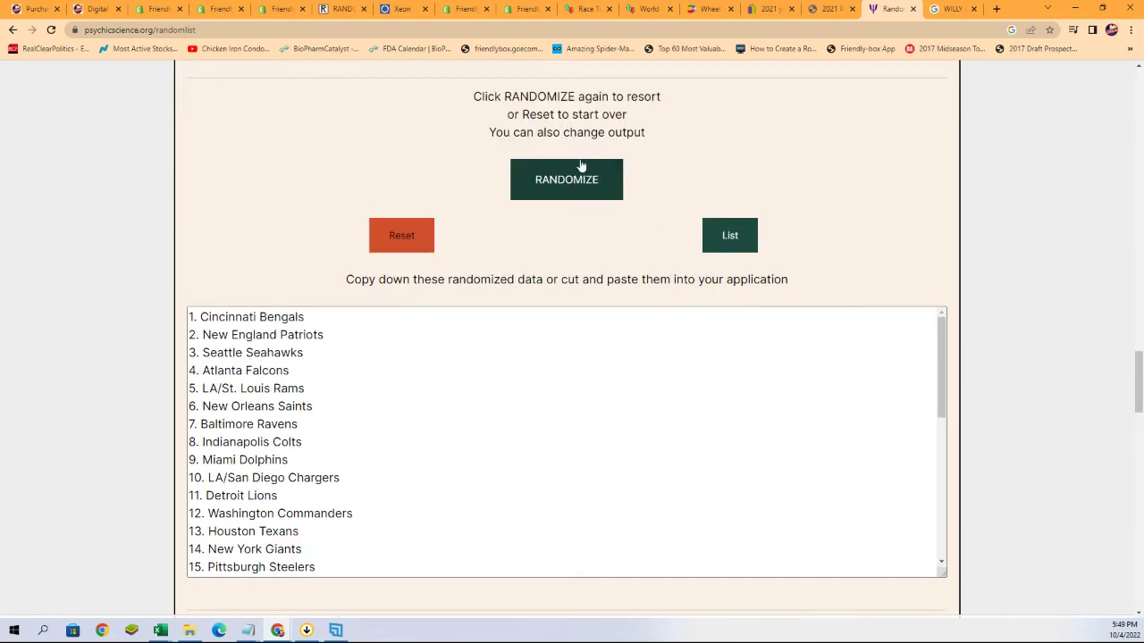
click(563, 182)
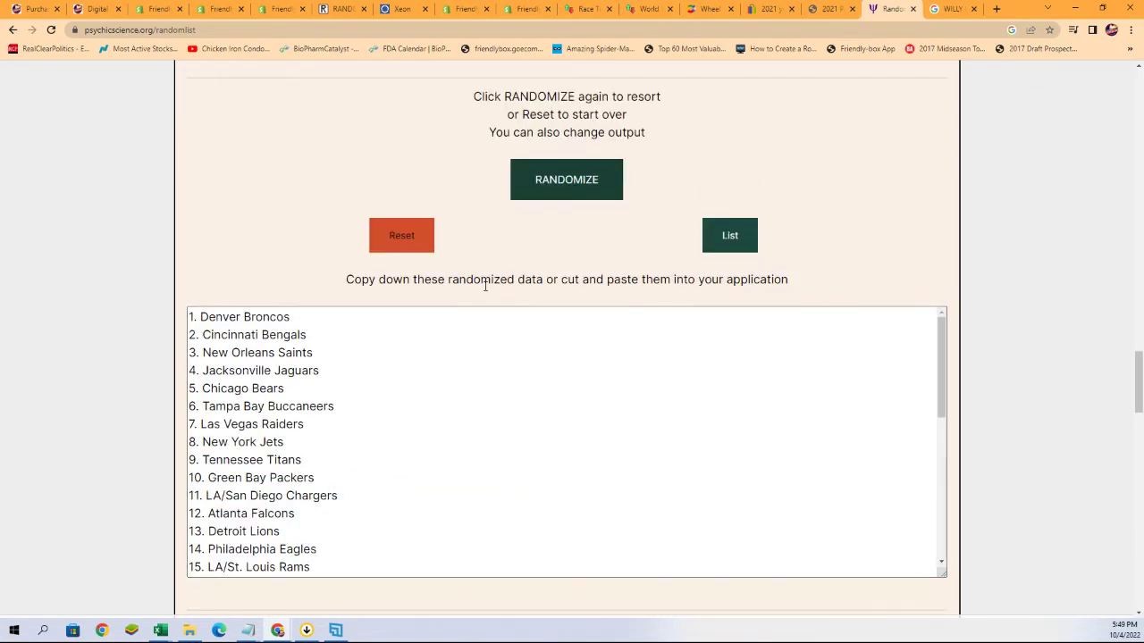
click(561, 185)
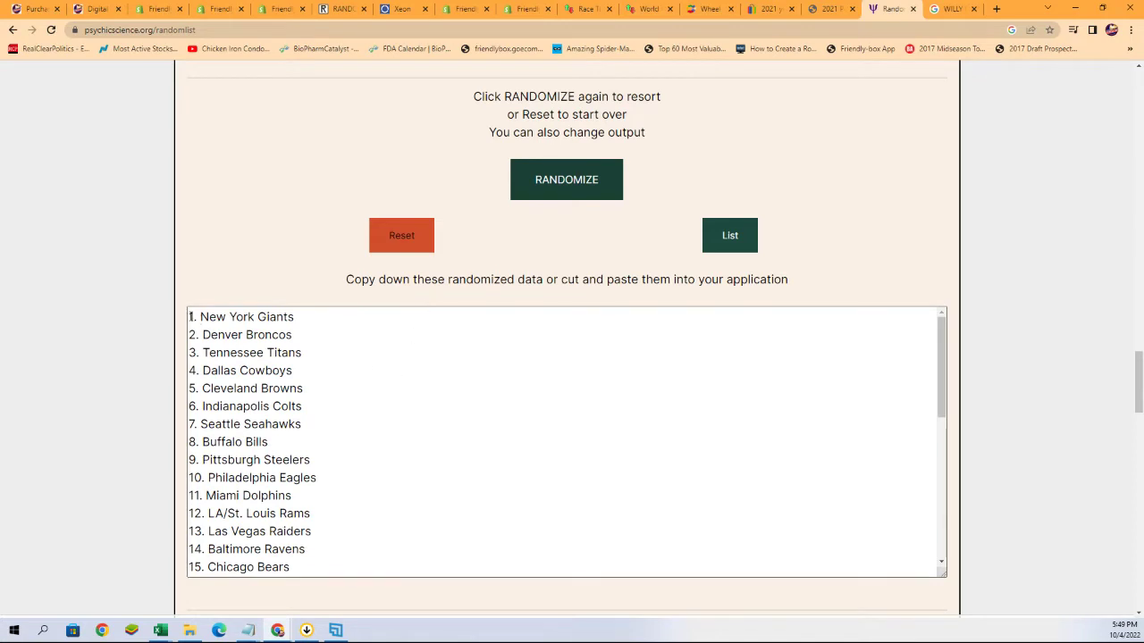
Copy all 32 numbered entries of the randomized team list from the generator's results
drag(193, 317, 384, 497)
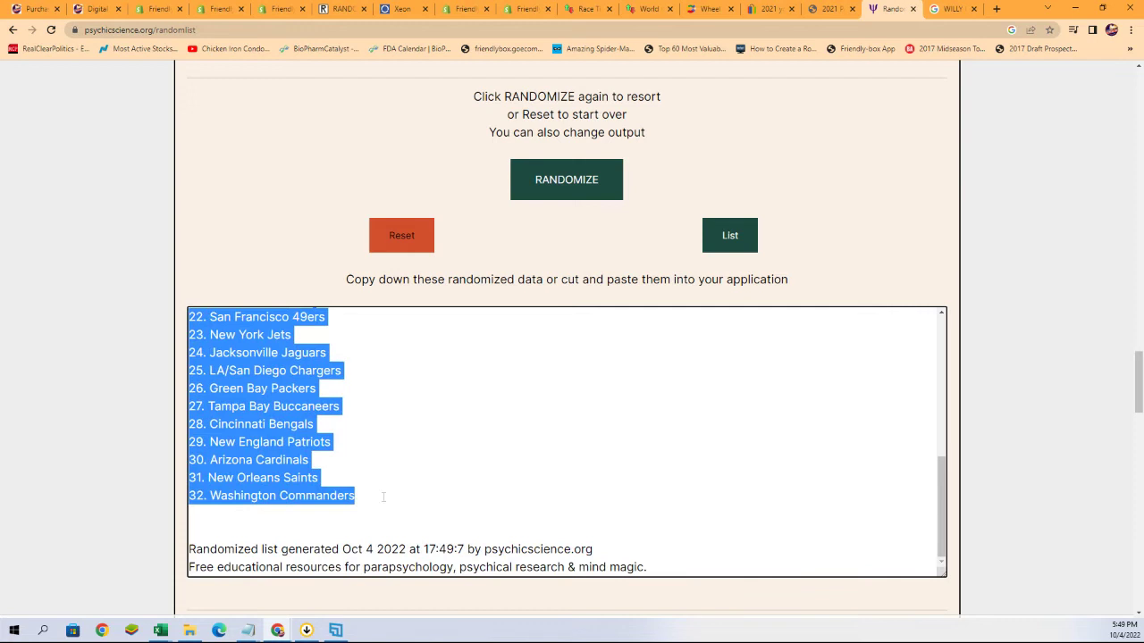
right_click(259, 423)
click(294, 472)
scroll(517, 484, up, 5)
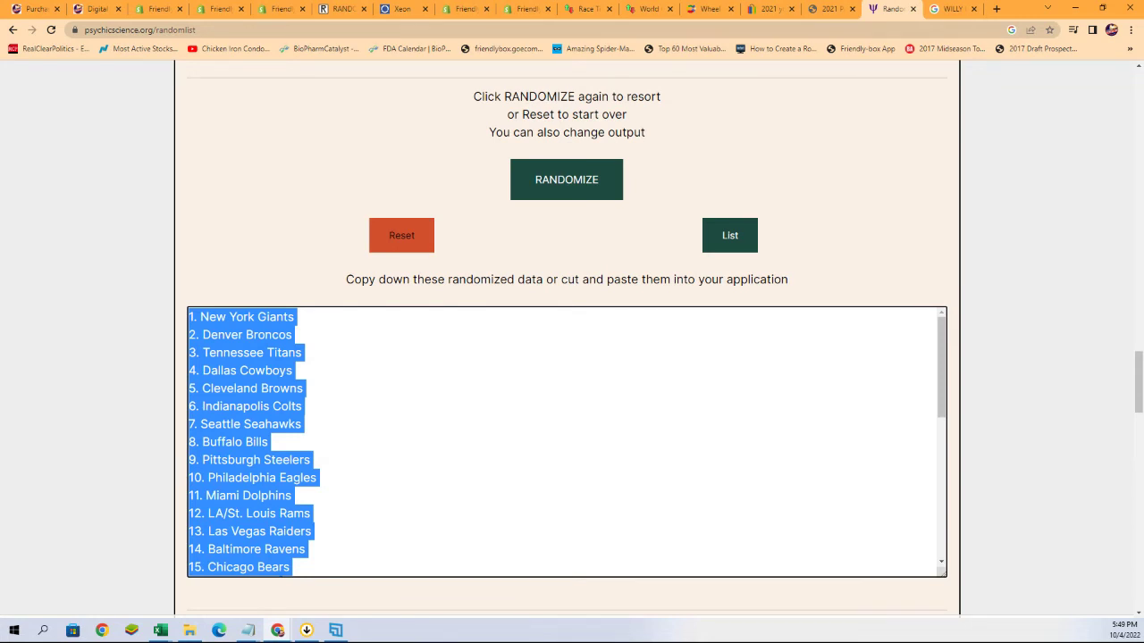
Switch to Excel, paste the team list as Text under TEAM NAMES from cell B2, and widen column B to fit the names
key(alt+Tab)
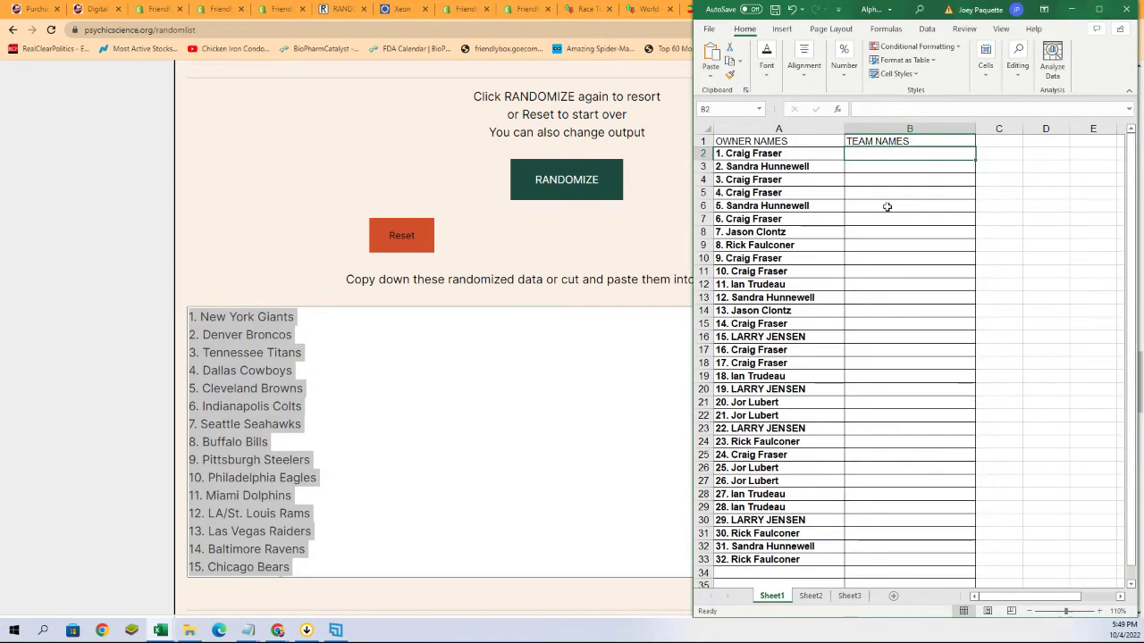
right_click(859, 154)
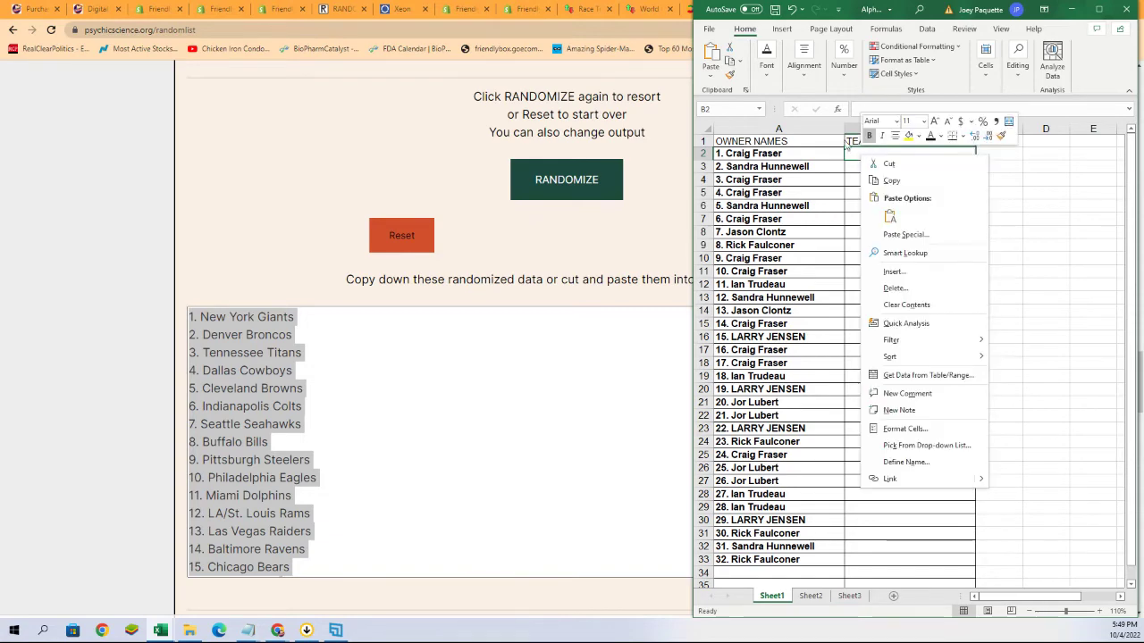
click(903, 234)
click(803, 165)
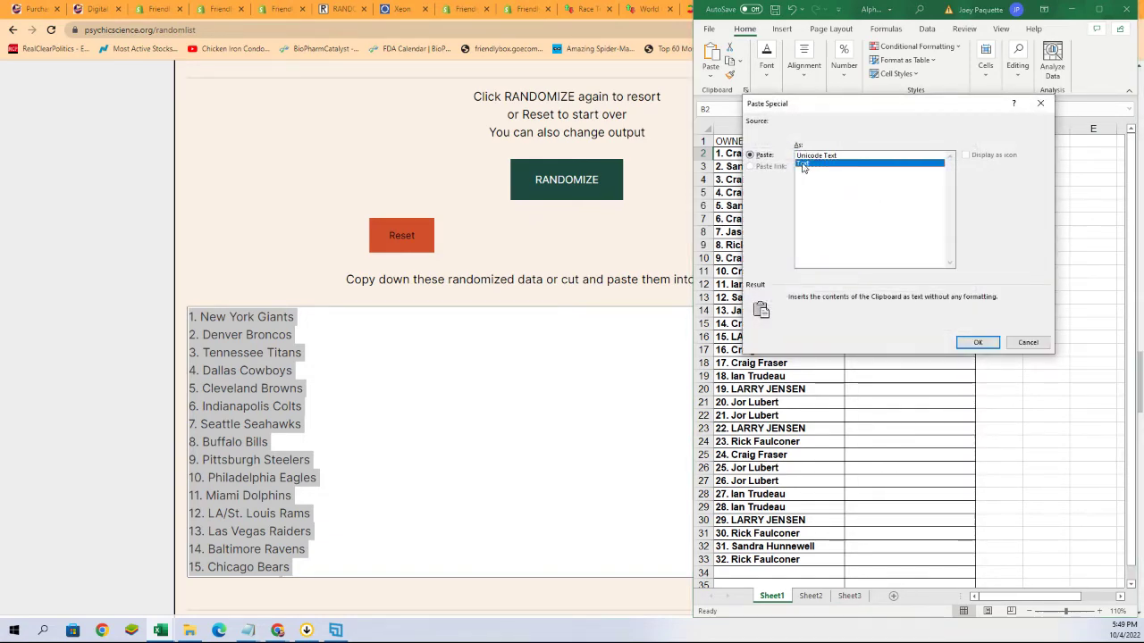
click(976, 343)
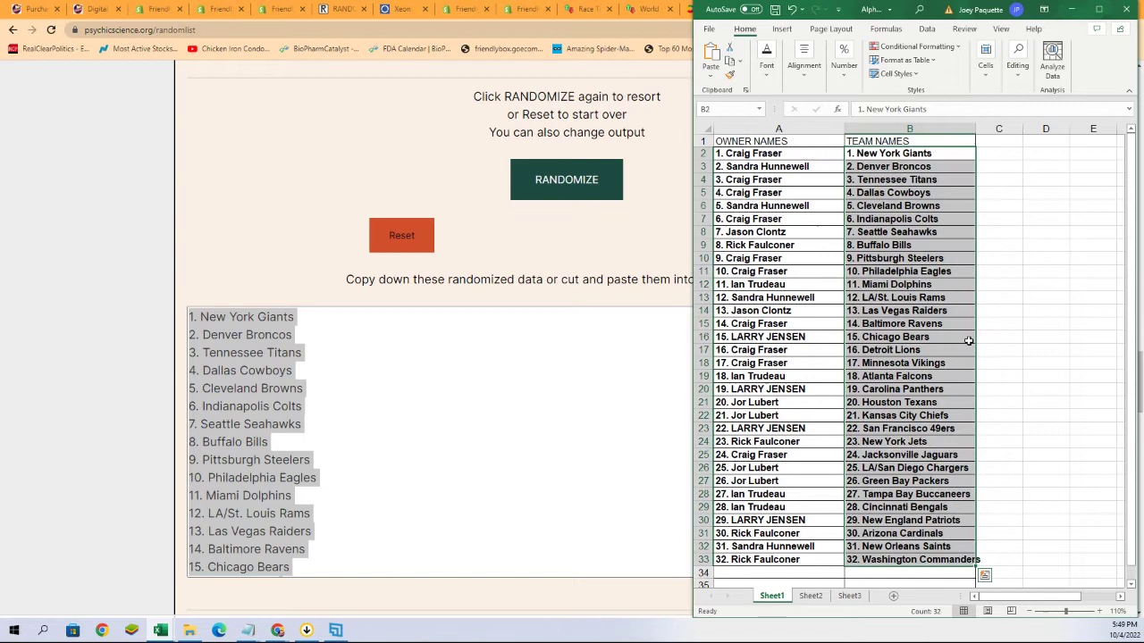
click(965, 125)
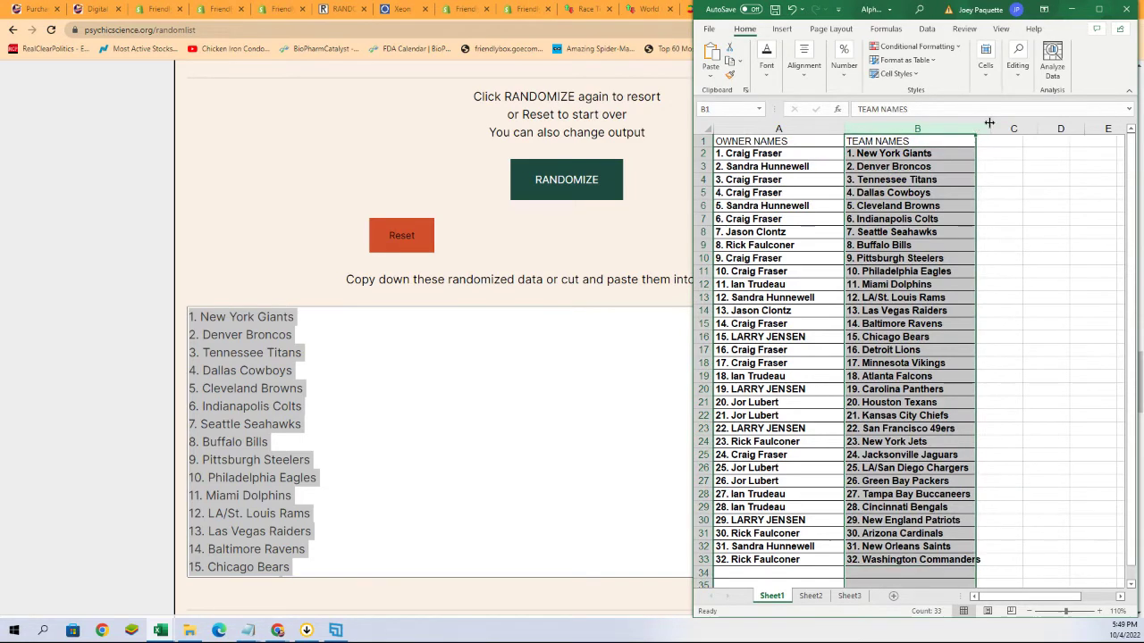
drag(989, 122, 991, 122)
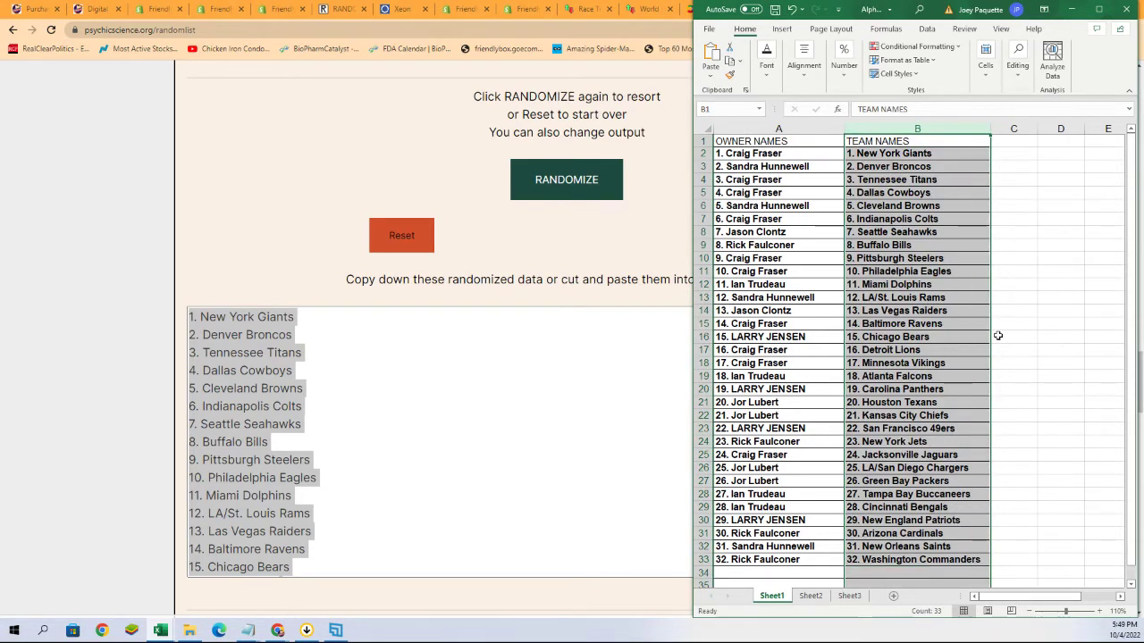